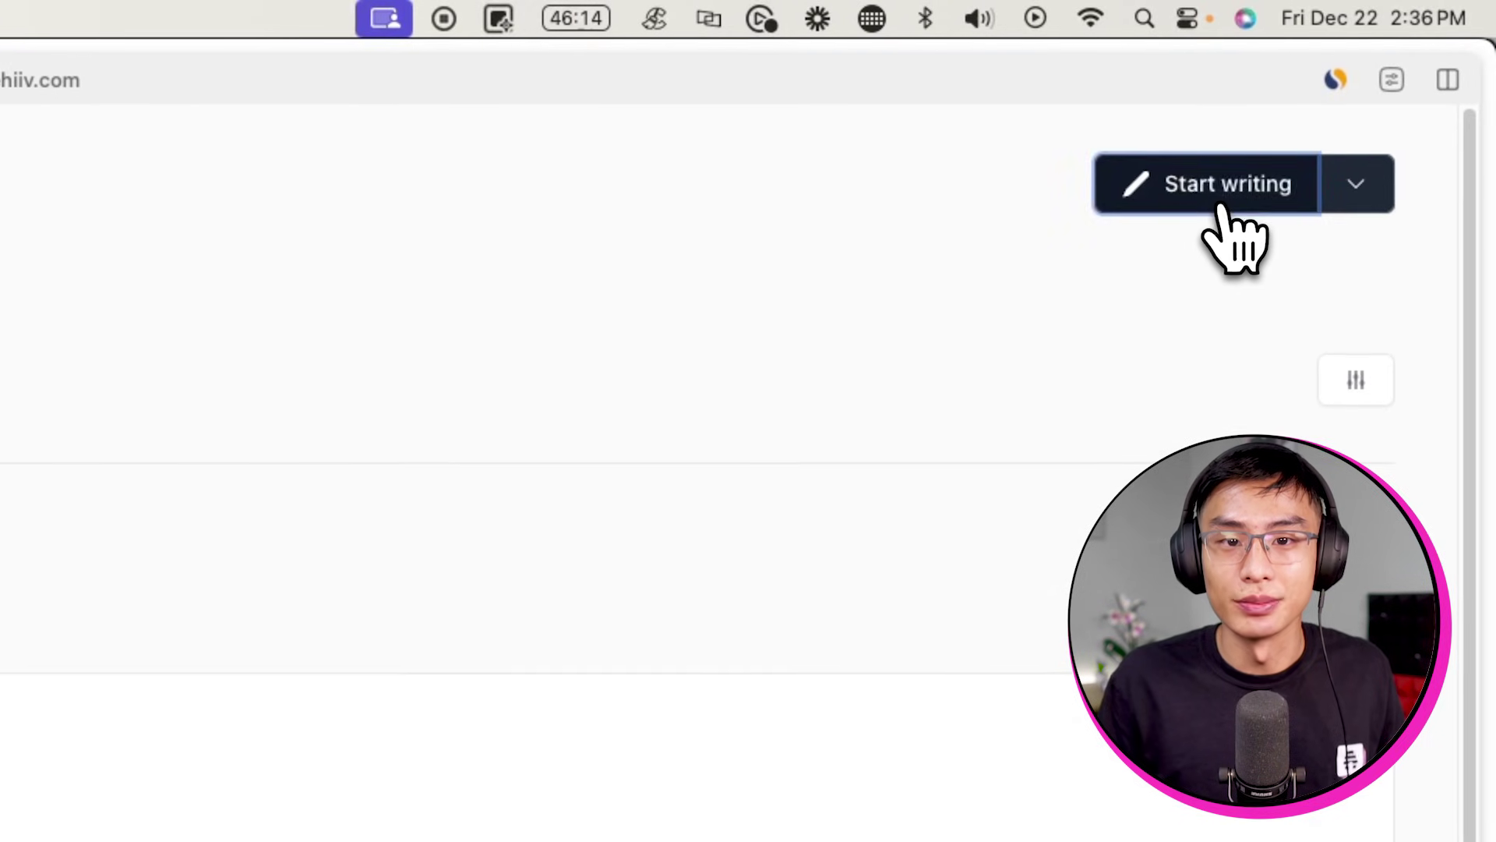
Start writing a new post and change the display option for social share icons in its email settings
{"action": "left_click", "coordinate": [1220, 209]}
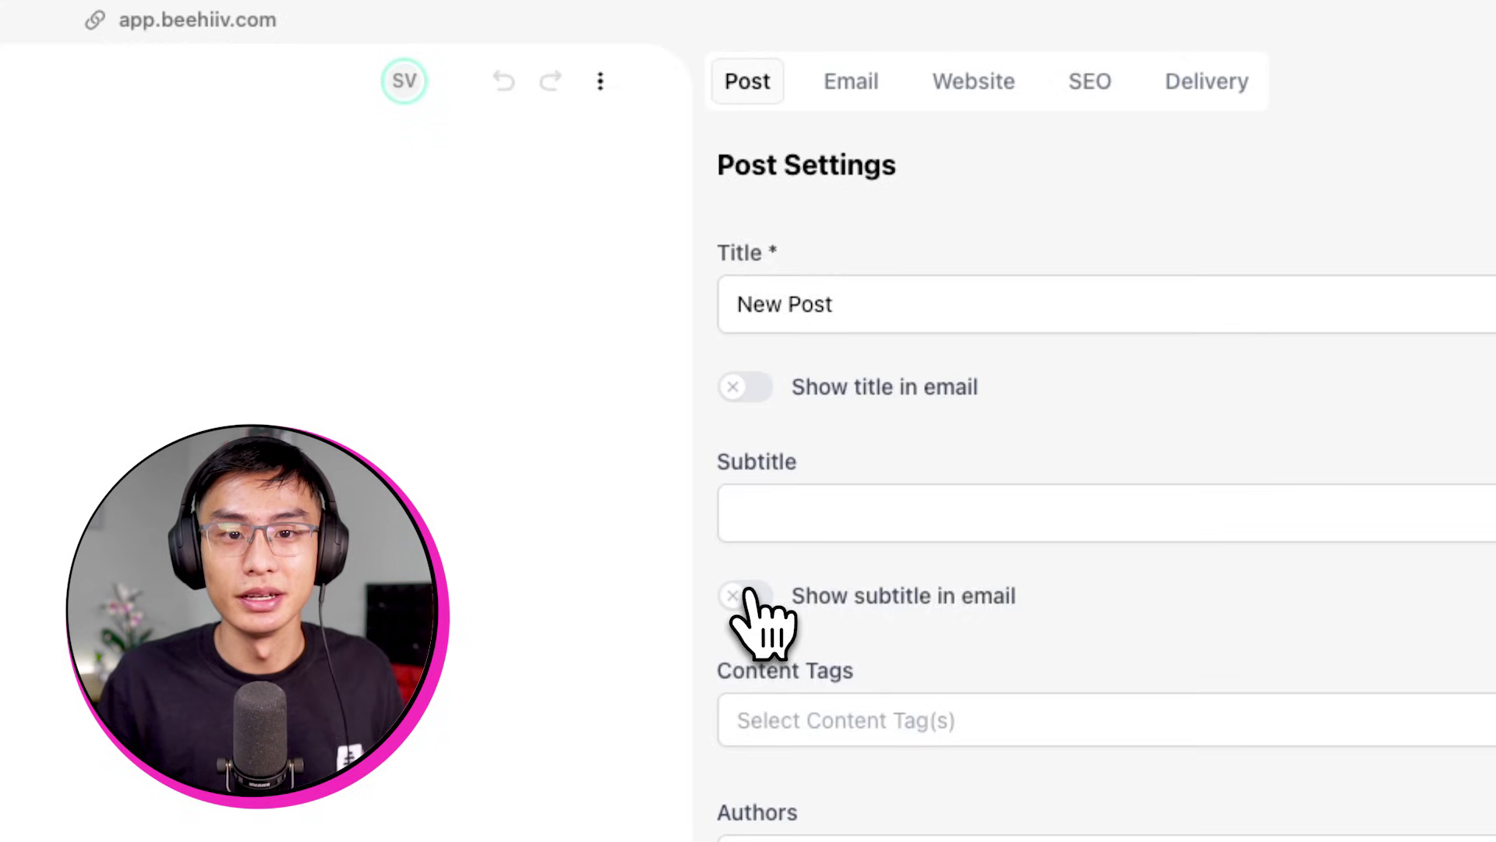
{"action": "left_click", "coordinate": [851, 81]}
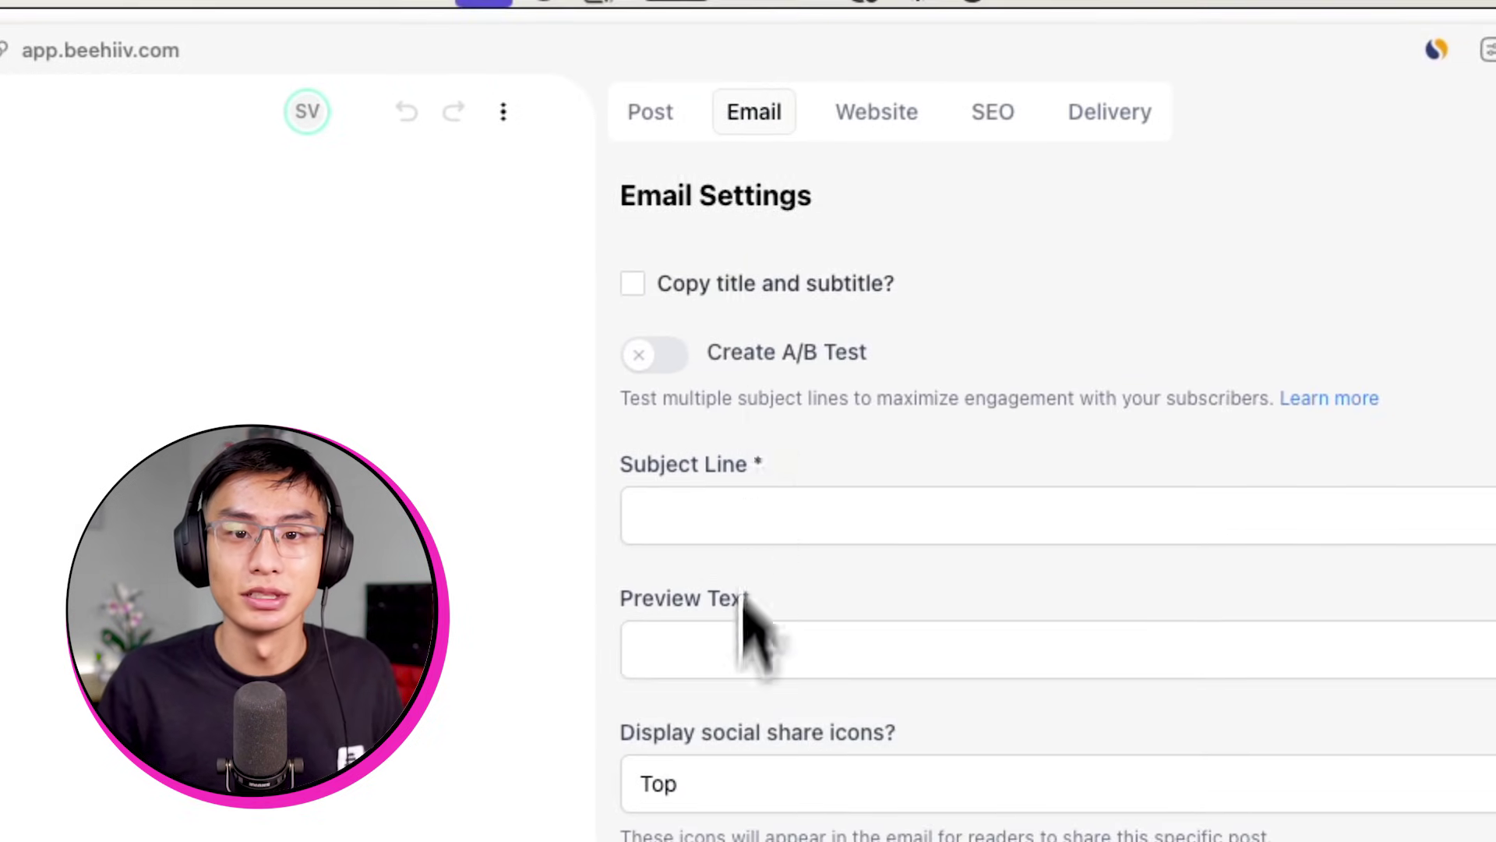
{"action": "left_click", "coordinate": [748, 785]}
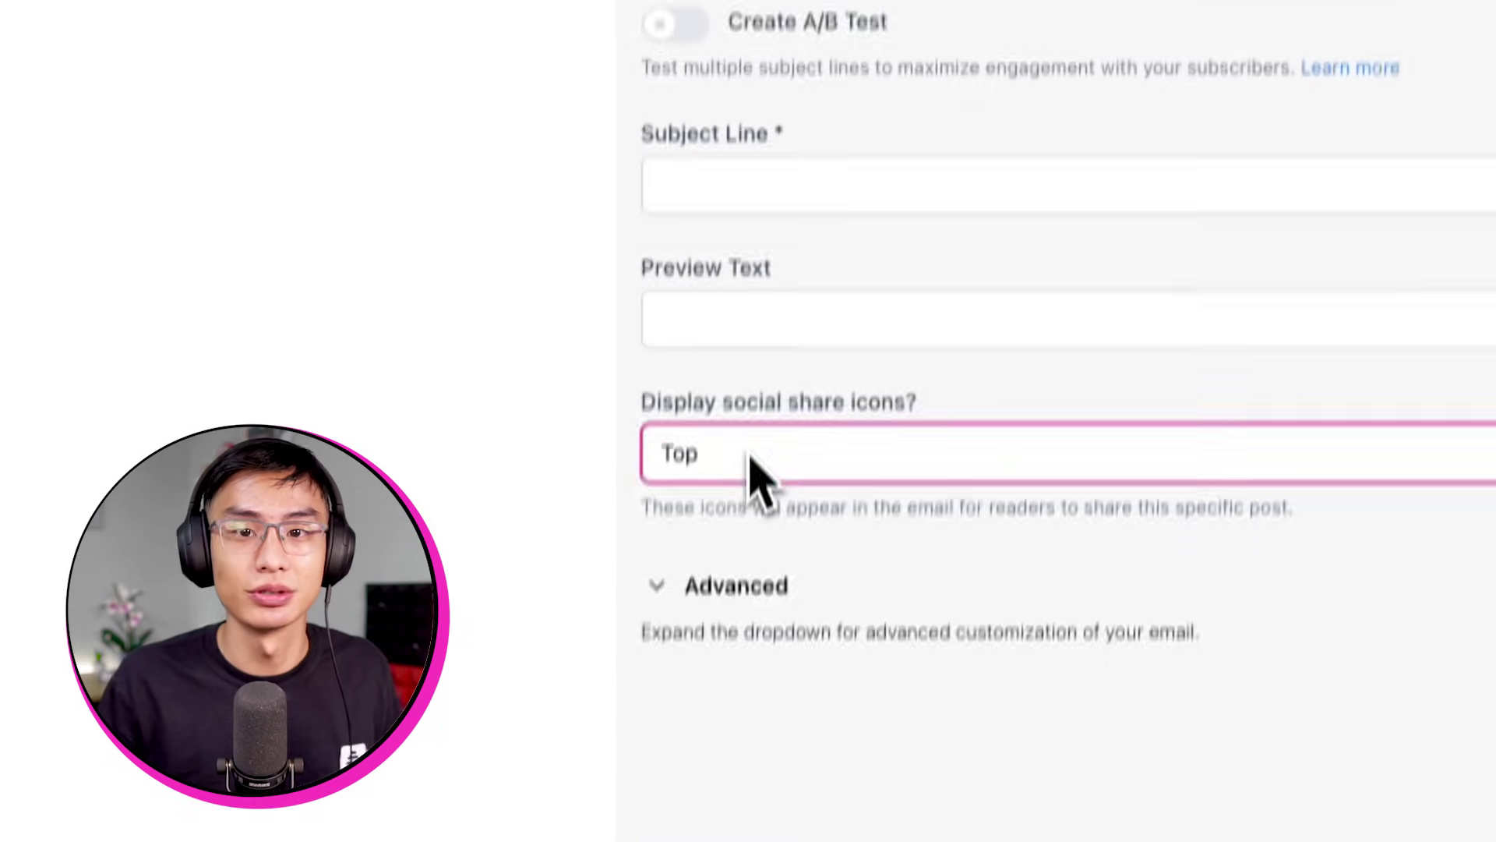
{"action": "left_click", "coordinate": [752, 538]}
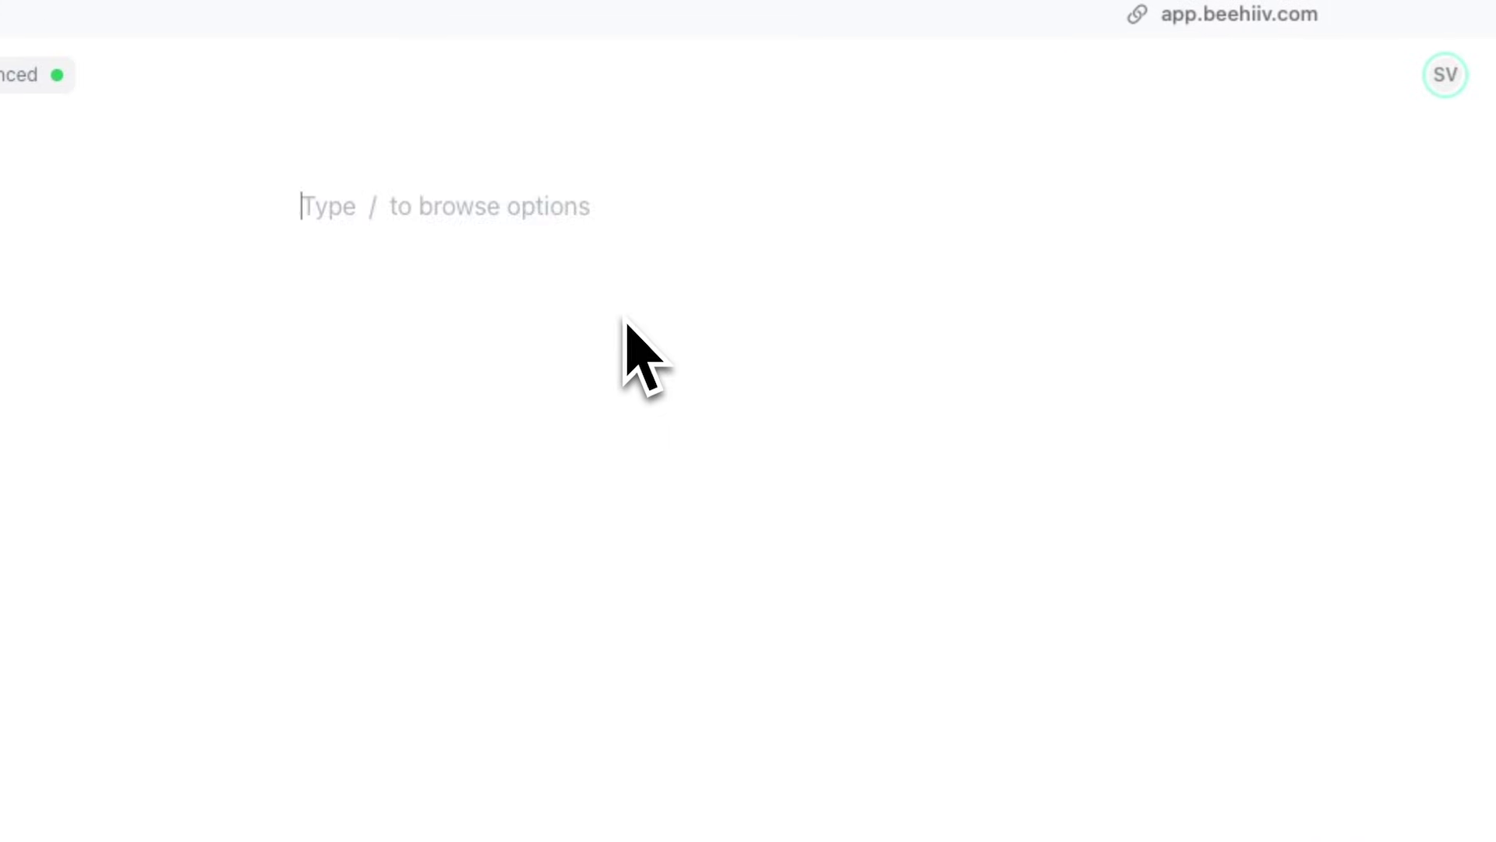
Insert an image block at the start of the post and upload logo_glow.png from the "the hiiv" folder on the Desktop
{"action": "type", "text": "/ima"}
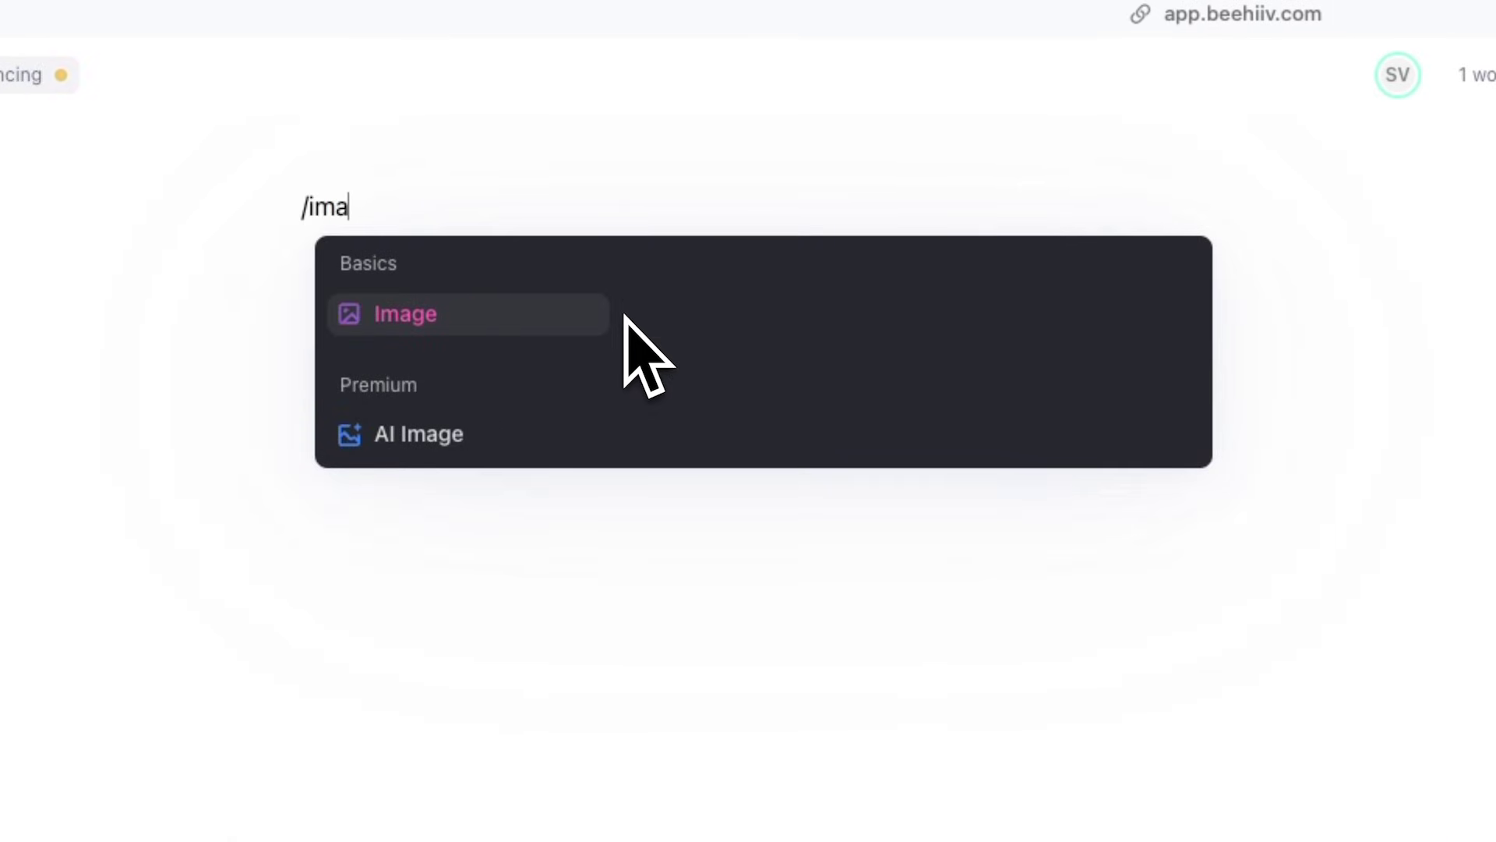
{"action": "left_click", "coordinate": [596, 322]}
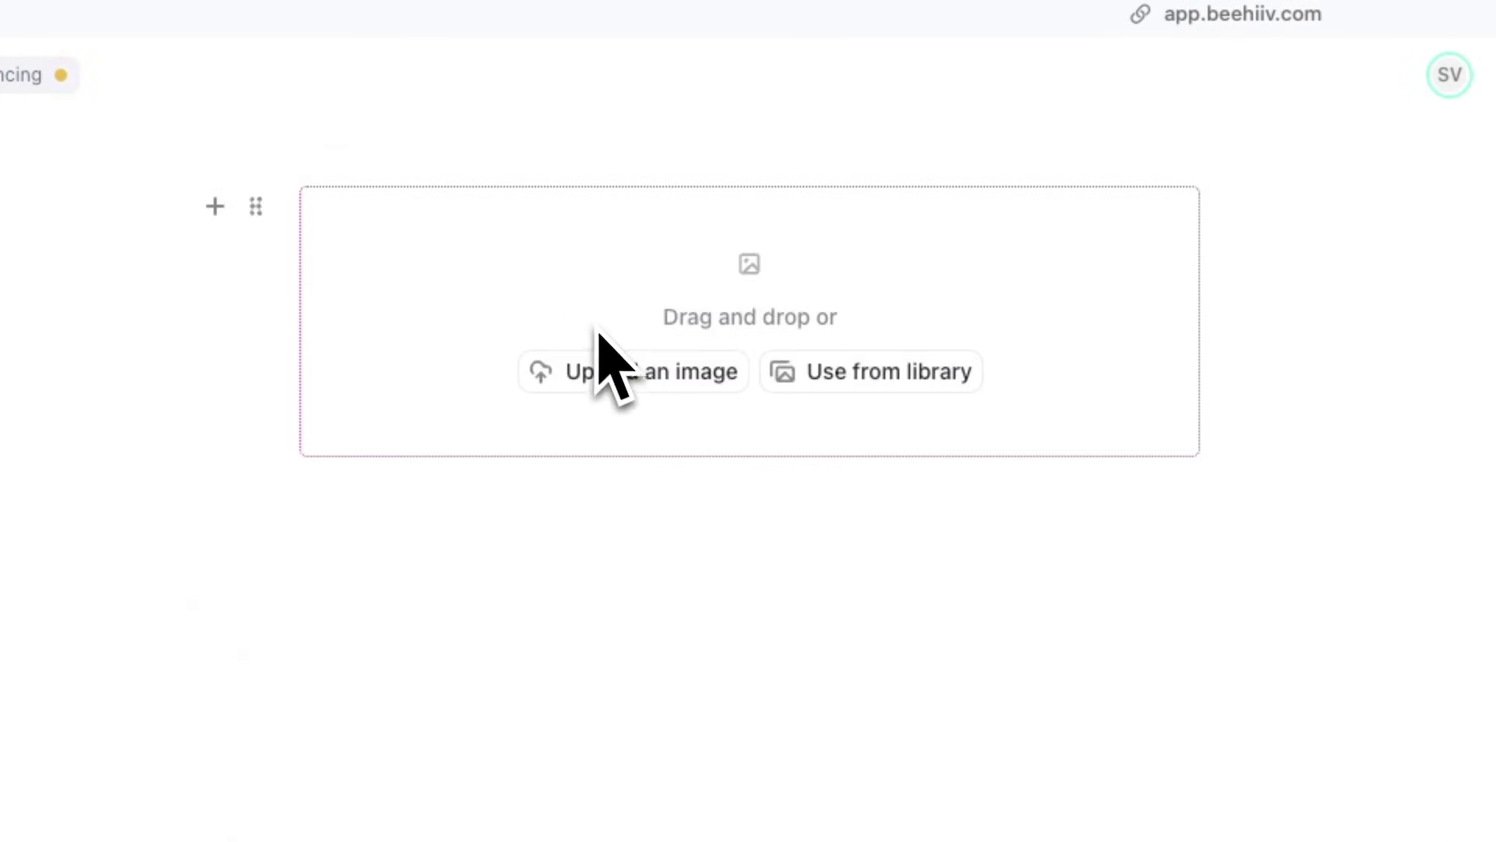
{"action": "left_click", "coordinate": [653, 379]}
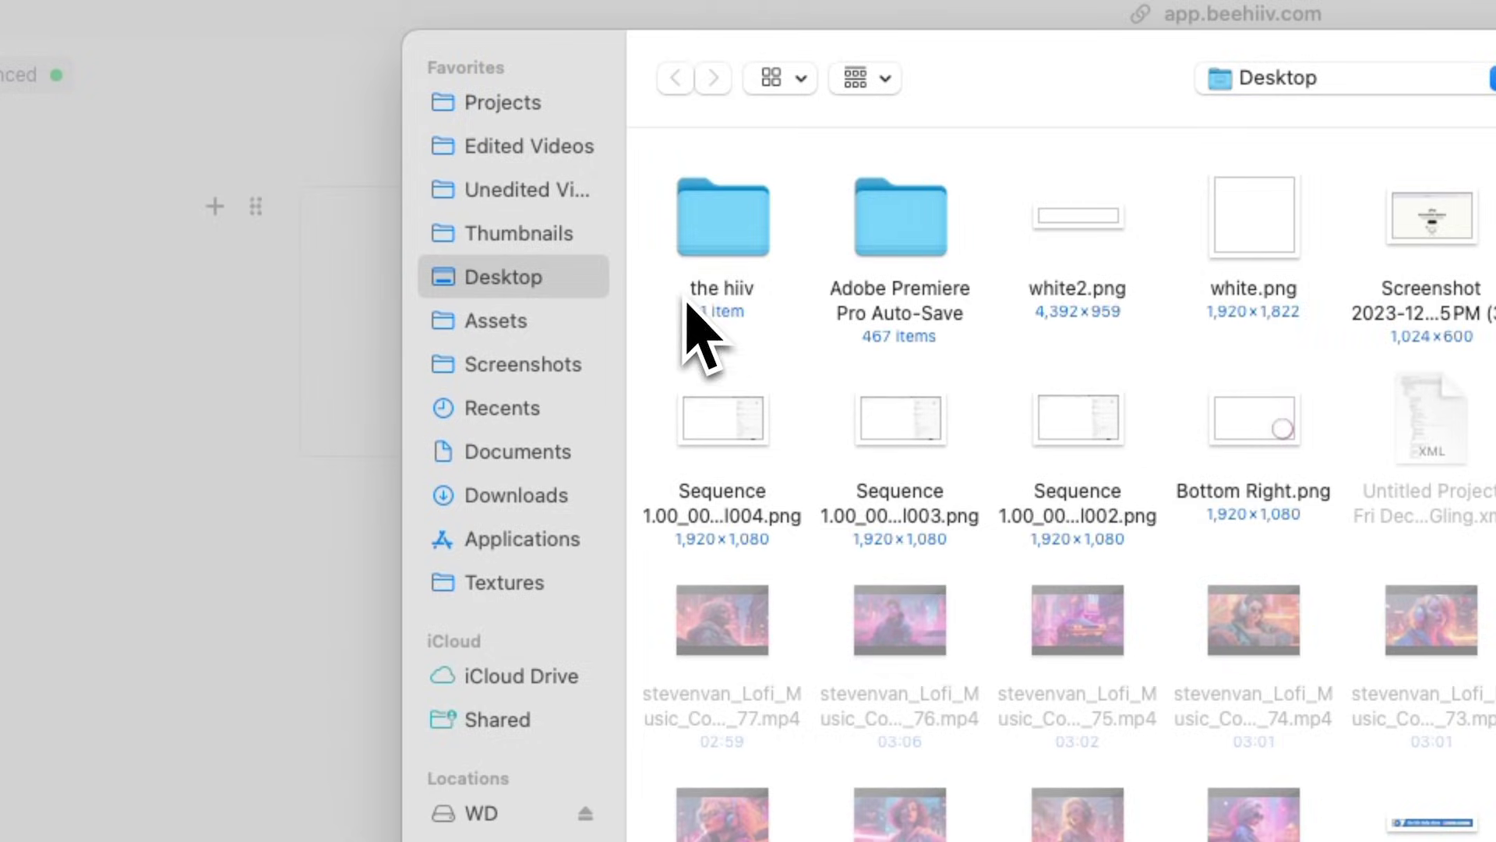
{"action": "double_click", "coordinate": [737, 248]}
{"action": "left_click", "coordinate": [737, 250]}
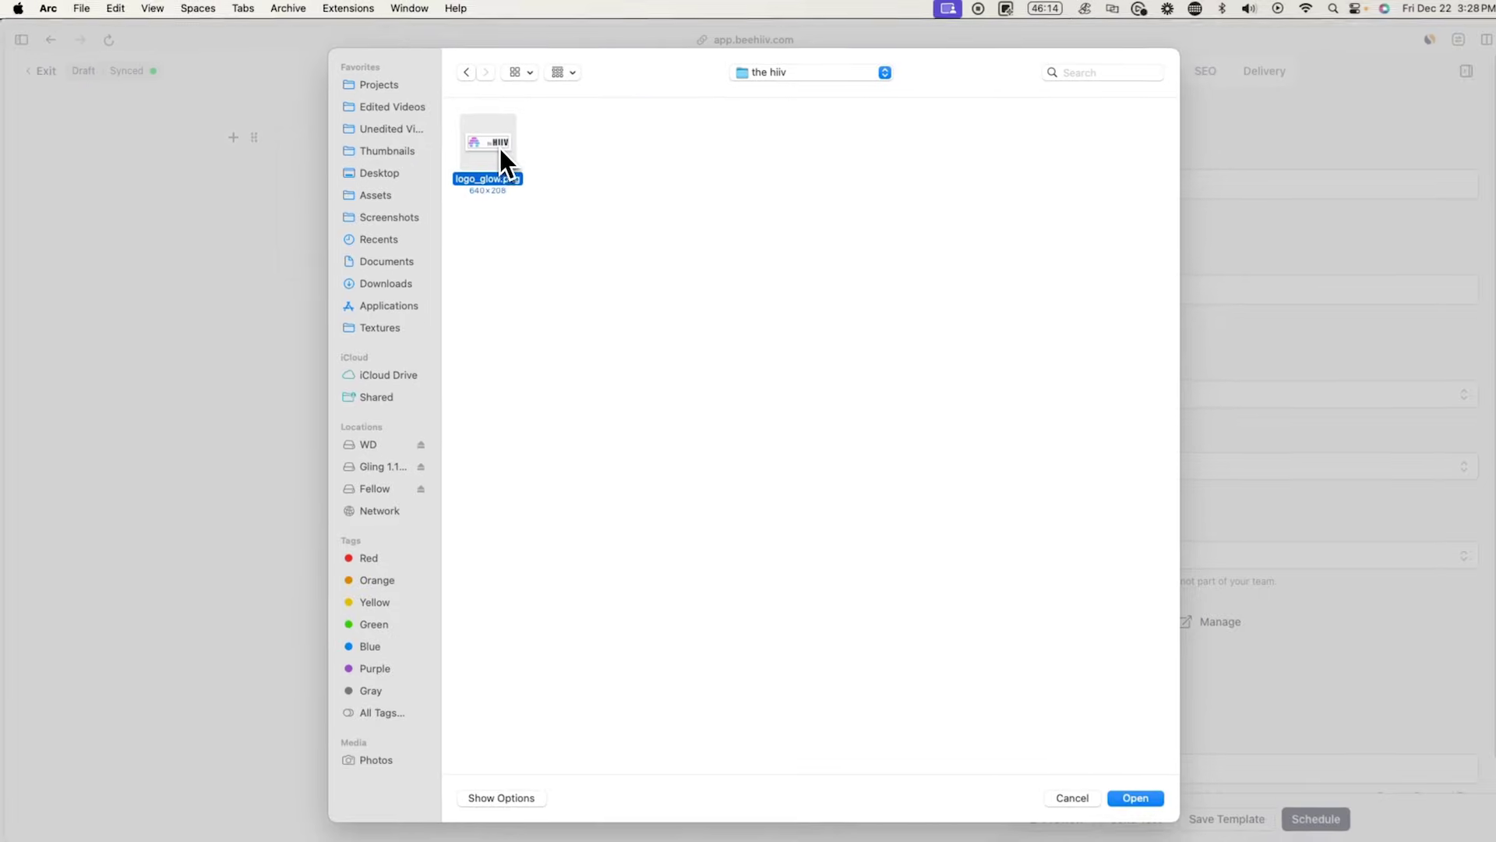
{"action": "double_click", "coordinate": [489, 148]}
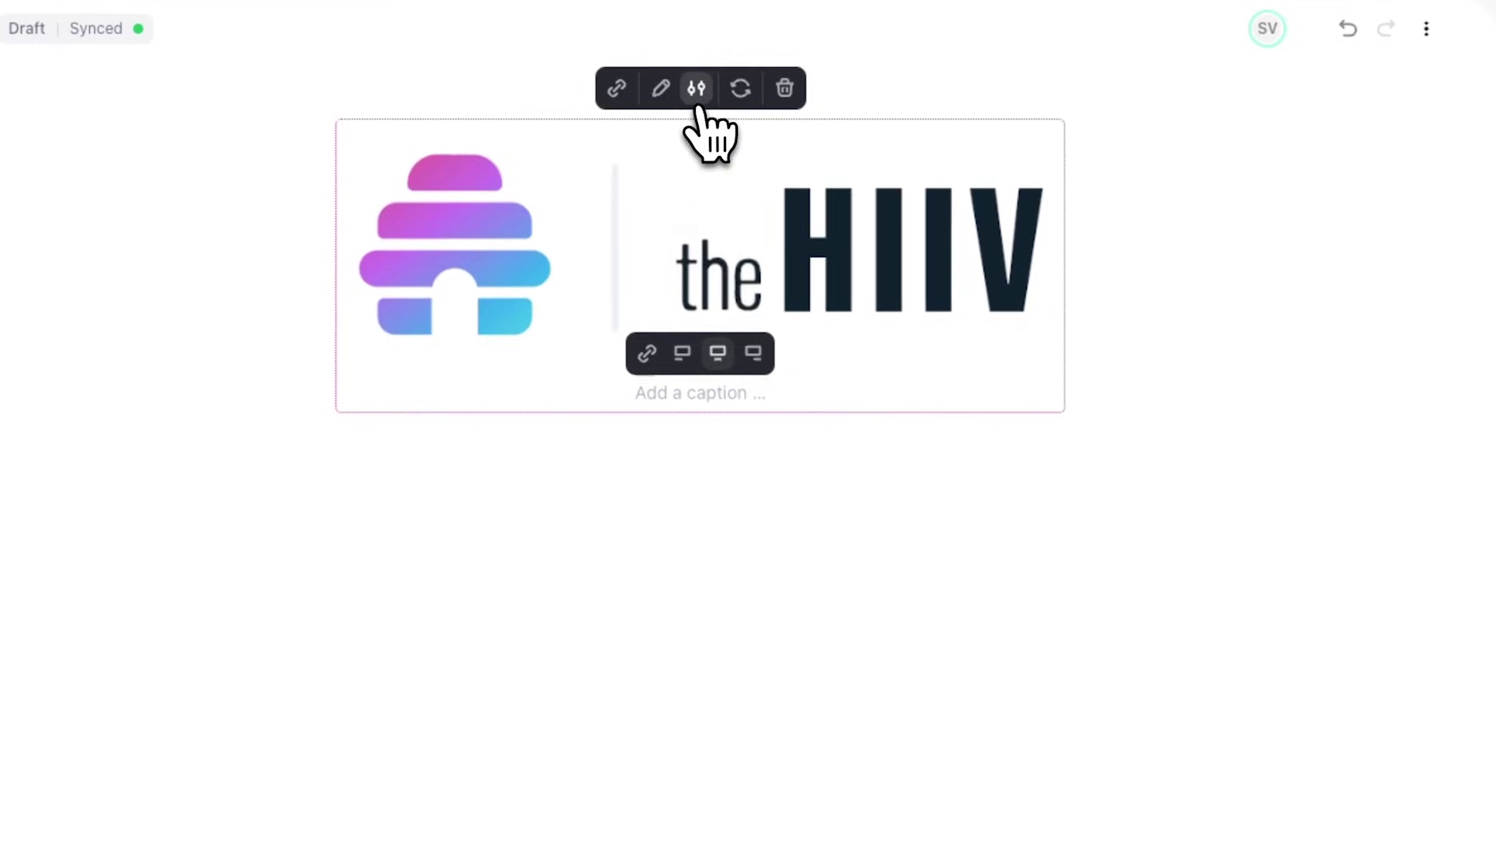
Set the width of the HIIV logo image to 30
{"action": "left_click", "coordinate": [698, 105]}
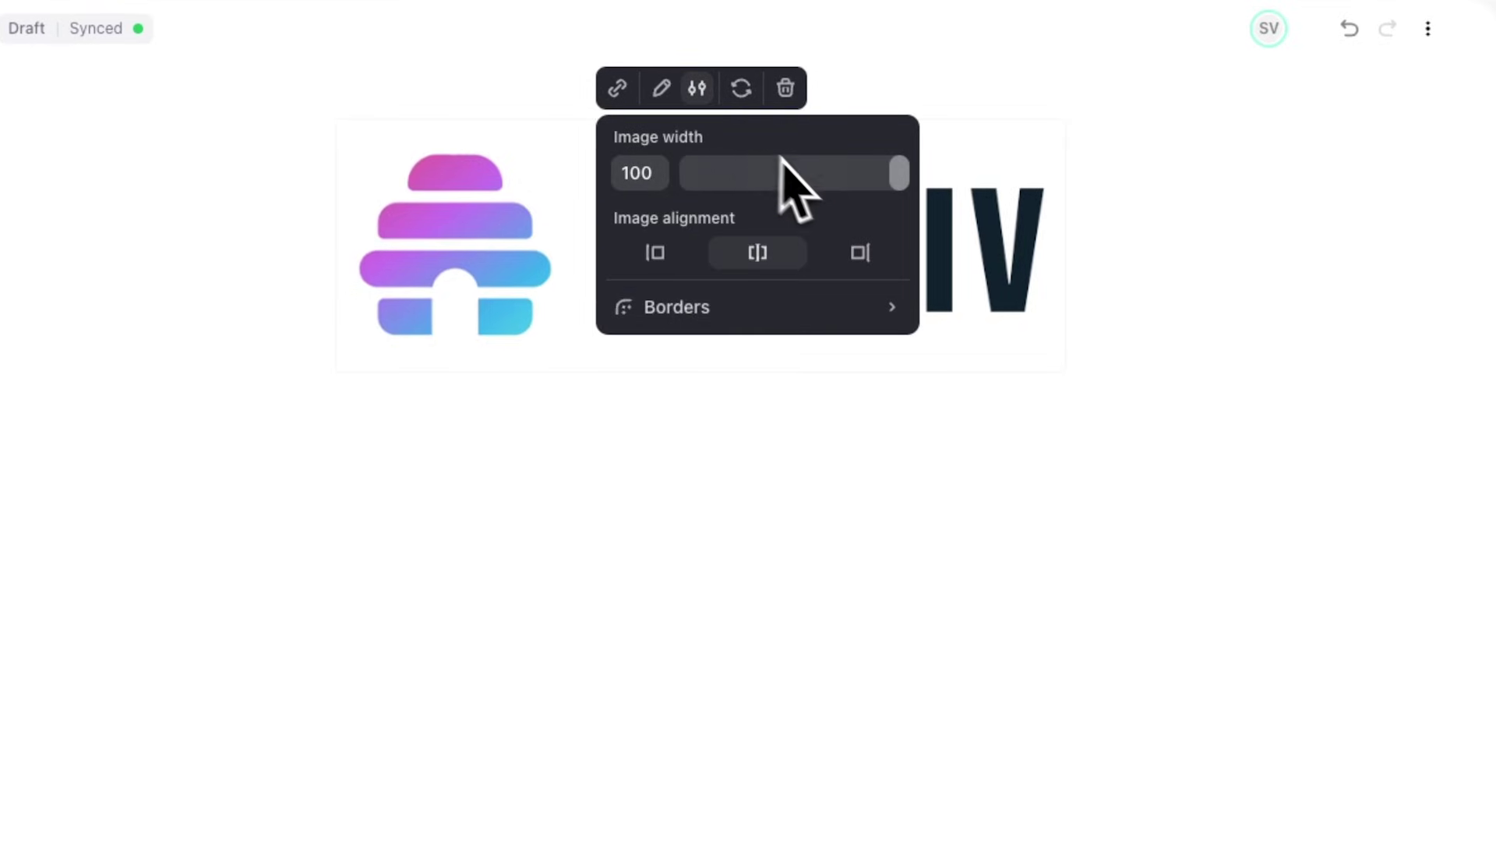
{"action": "left_click_drag", "start_coordinate": [770, 180], "coordinate": [747, 182]}
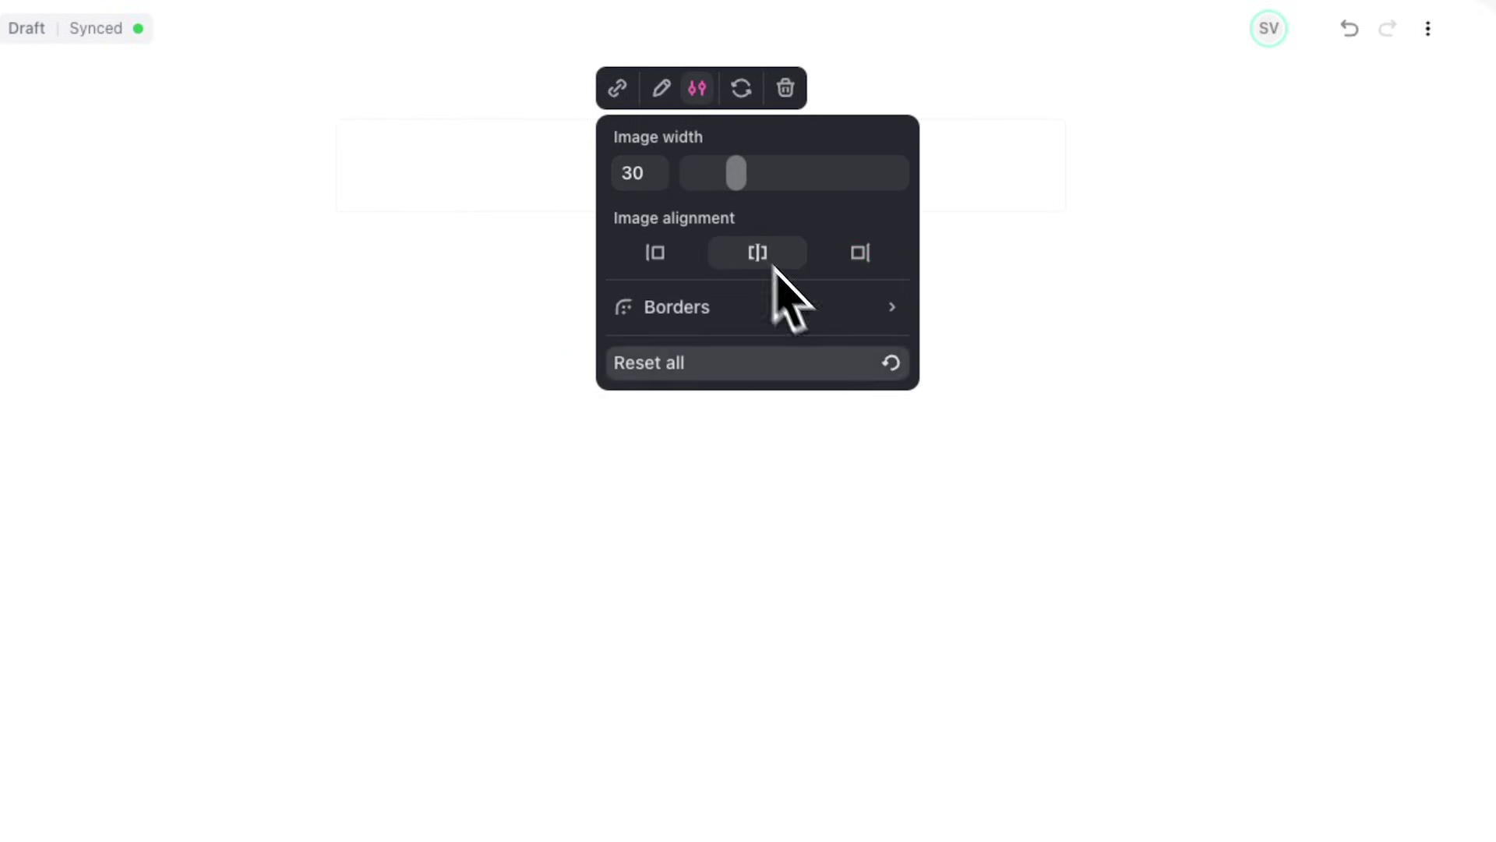
{"action": "left_click", "coordinate": [944, 559]}
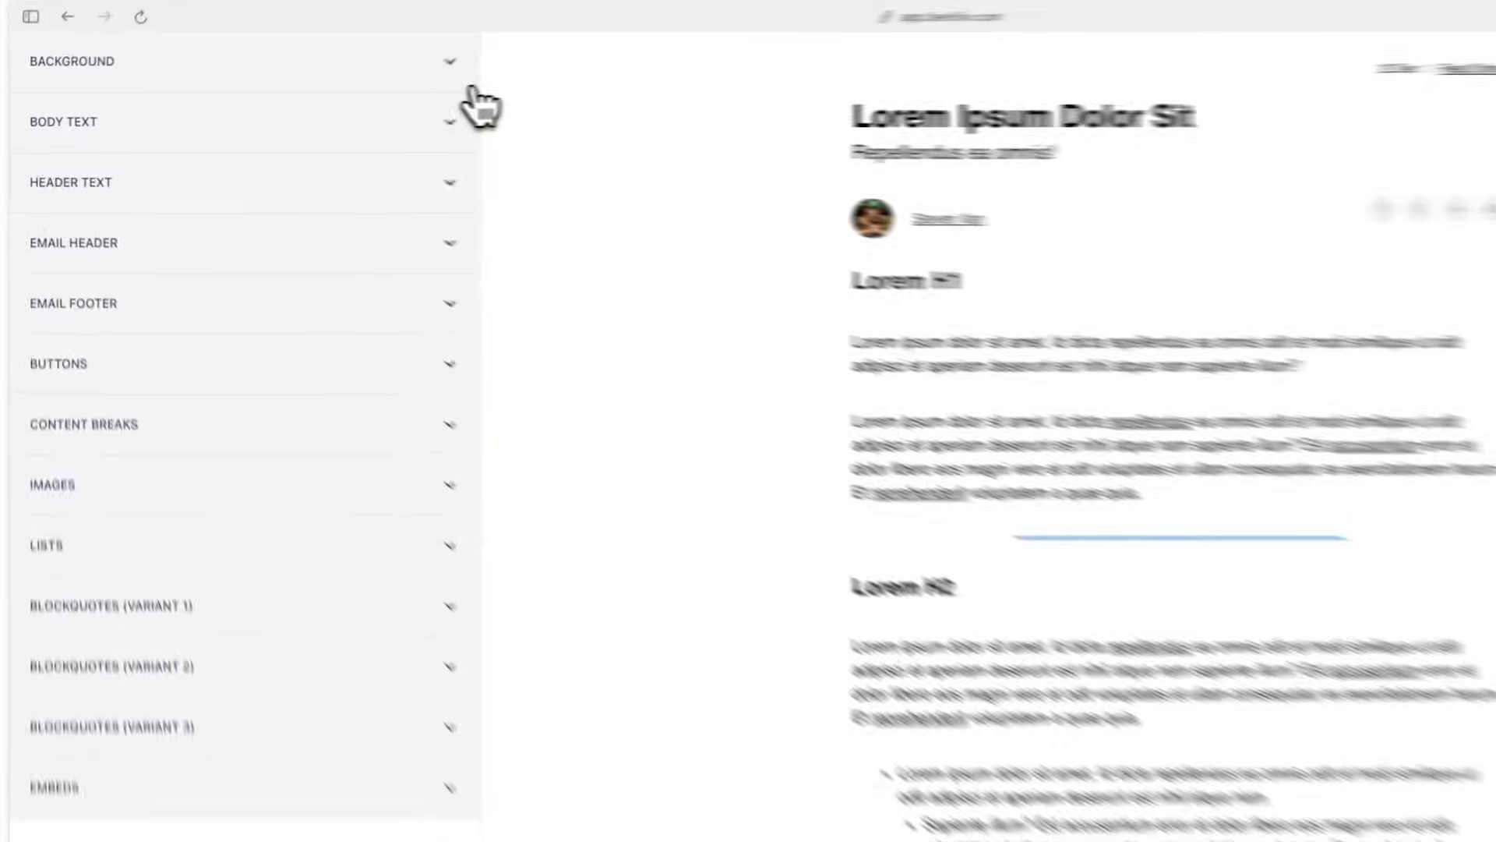
Set the background spacing to 25px and the body text's space between paragraphs to 10px in the newsletter design settings
{"action": "left_click", "coordinate": [368, 89]}
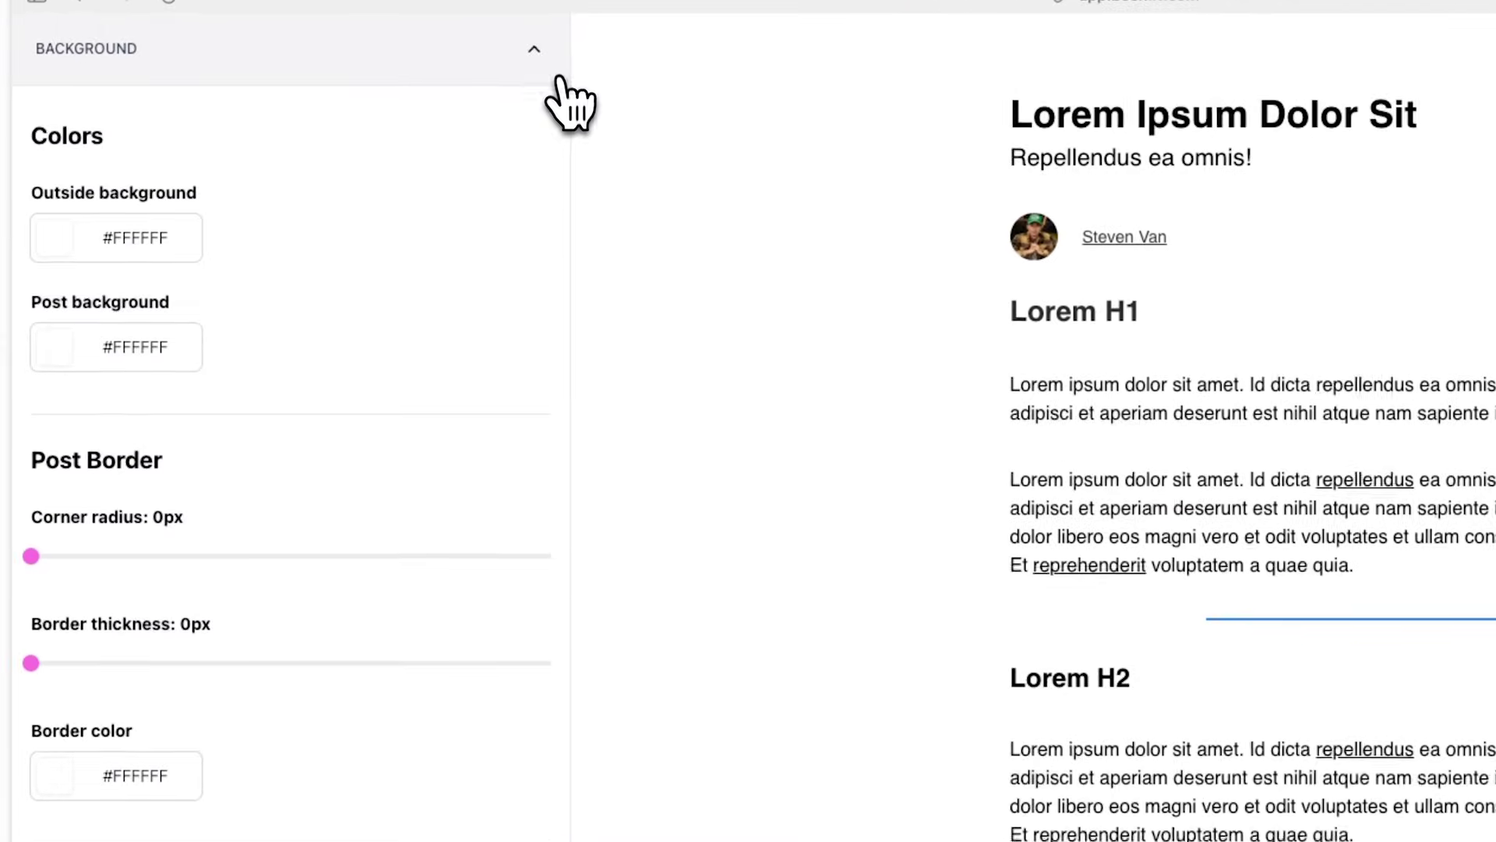
{"action": "scroll", "coordinate": [257, 647], "scroll_direction": "down", "scroll_amount": 5}
{"action": "left_click", "coordinate": [39, 616]}
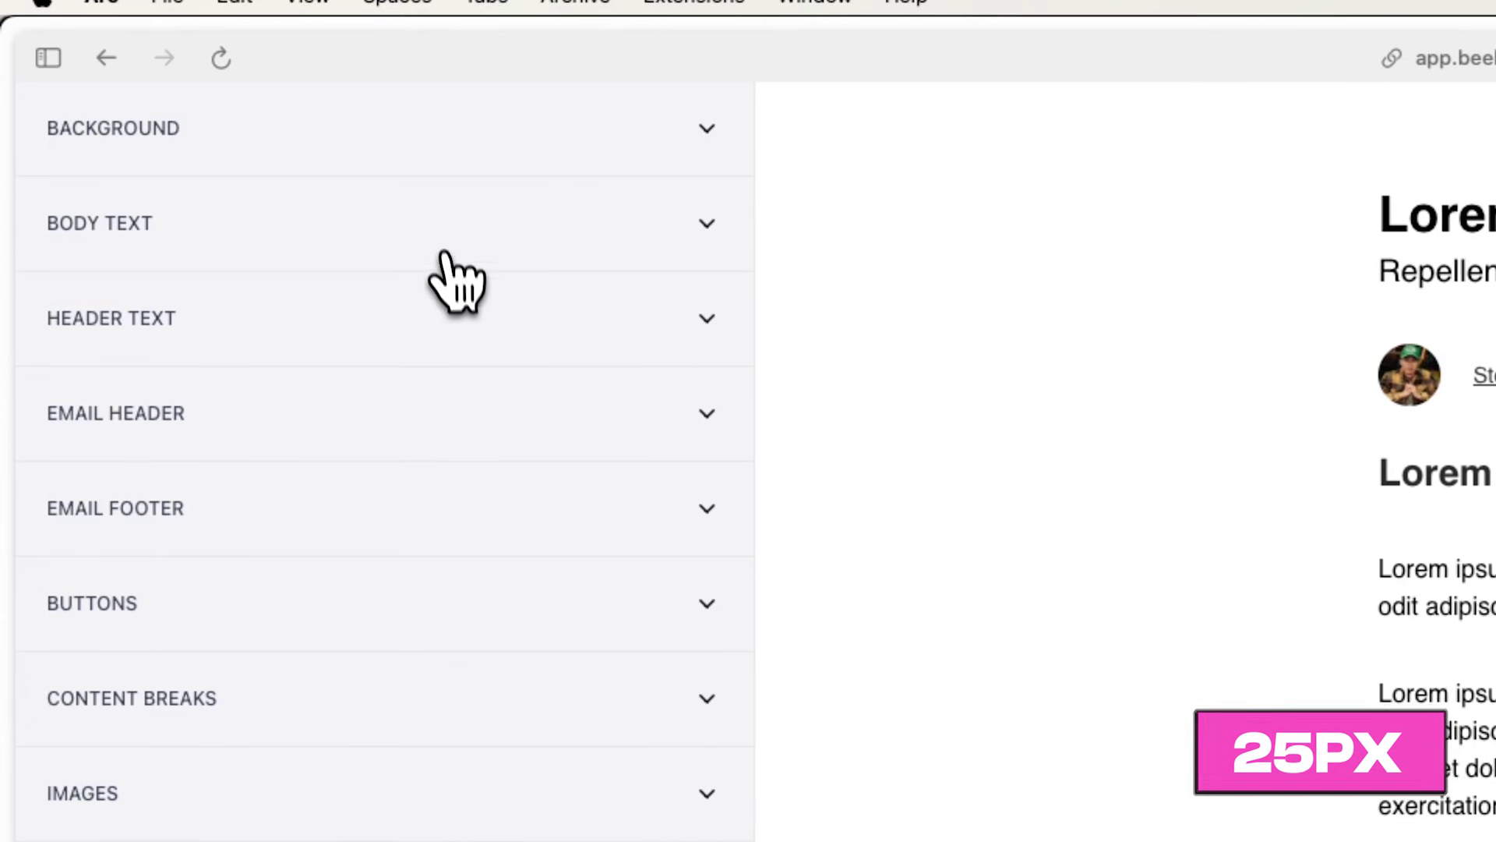
{"action": "left_click", "coordinate": [550, 278]}
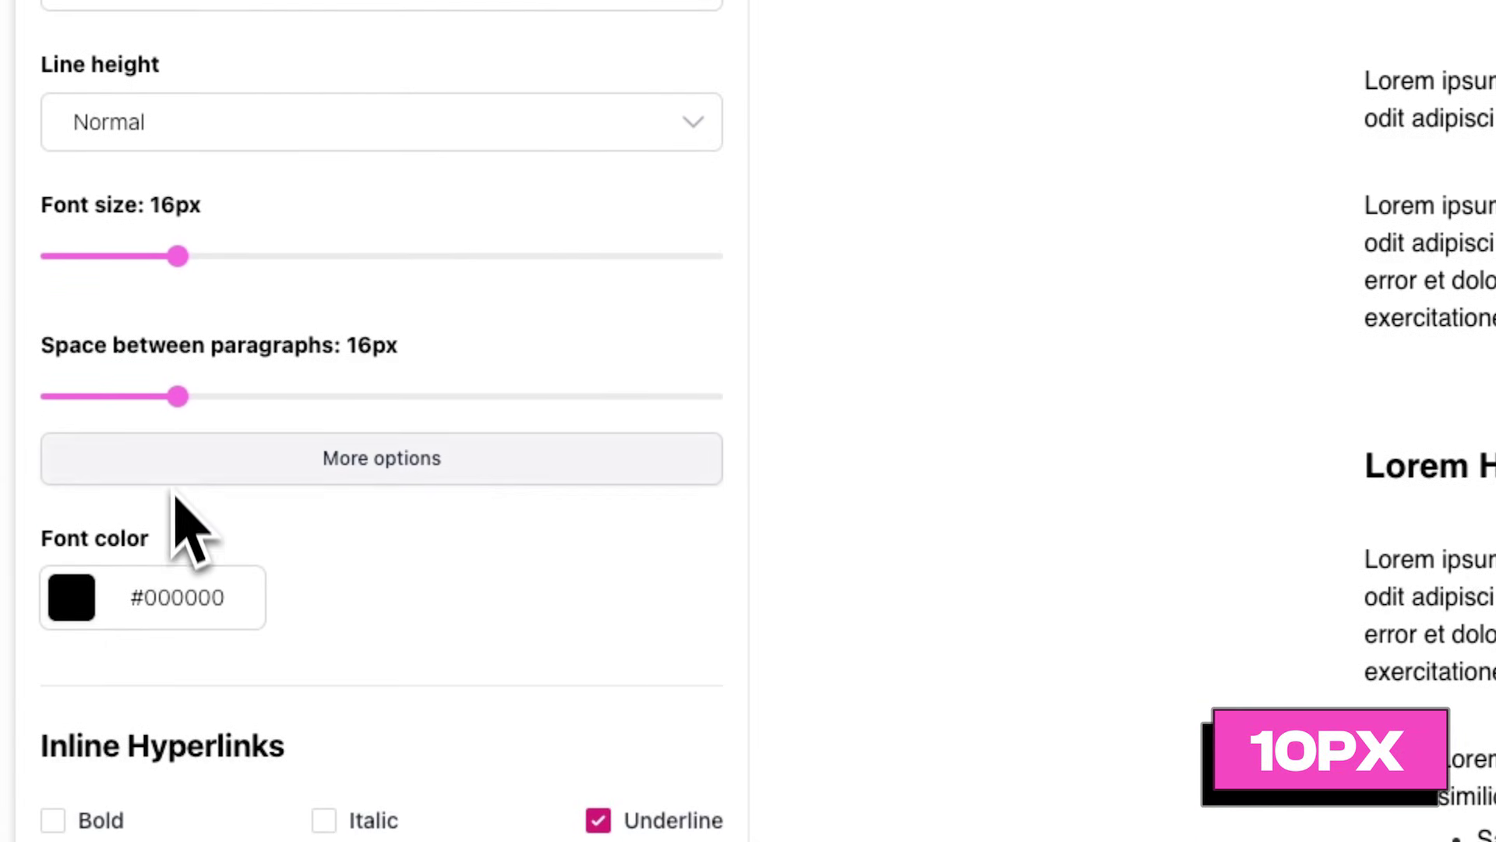
{"action": "left_click_drag", "start_coordinate": [143, 399], "coordinate": [137, 399]}
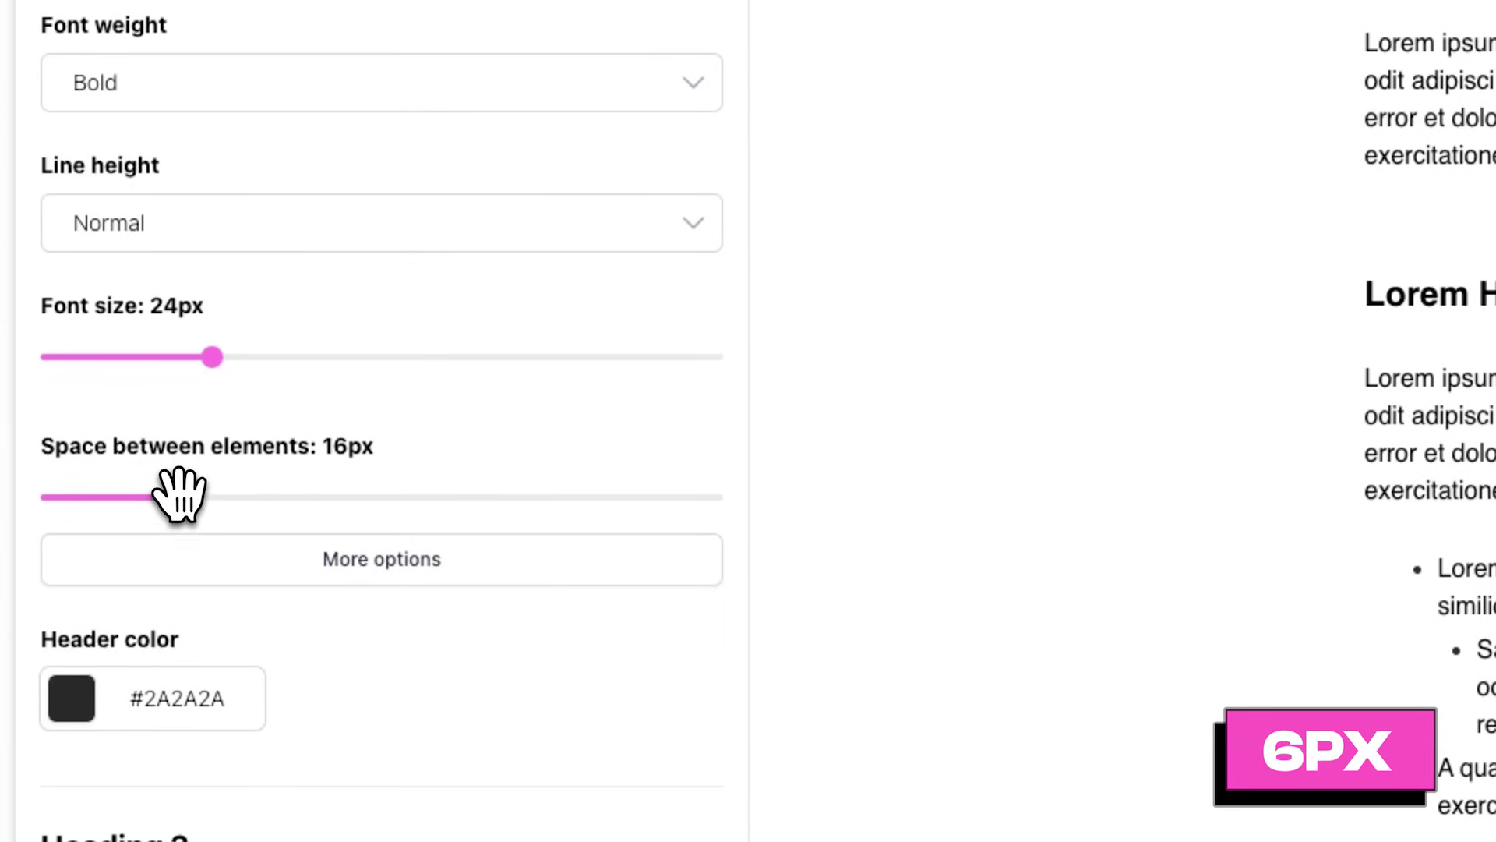
Set the space between elements to 6px for the header text styles, from Heading 1 through Heading 6
{"action": "left_click_drag", "start_coordinate": [179, 495], "coordinate": [94, 495]}
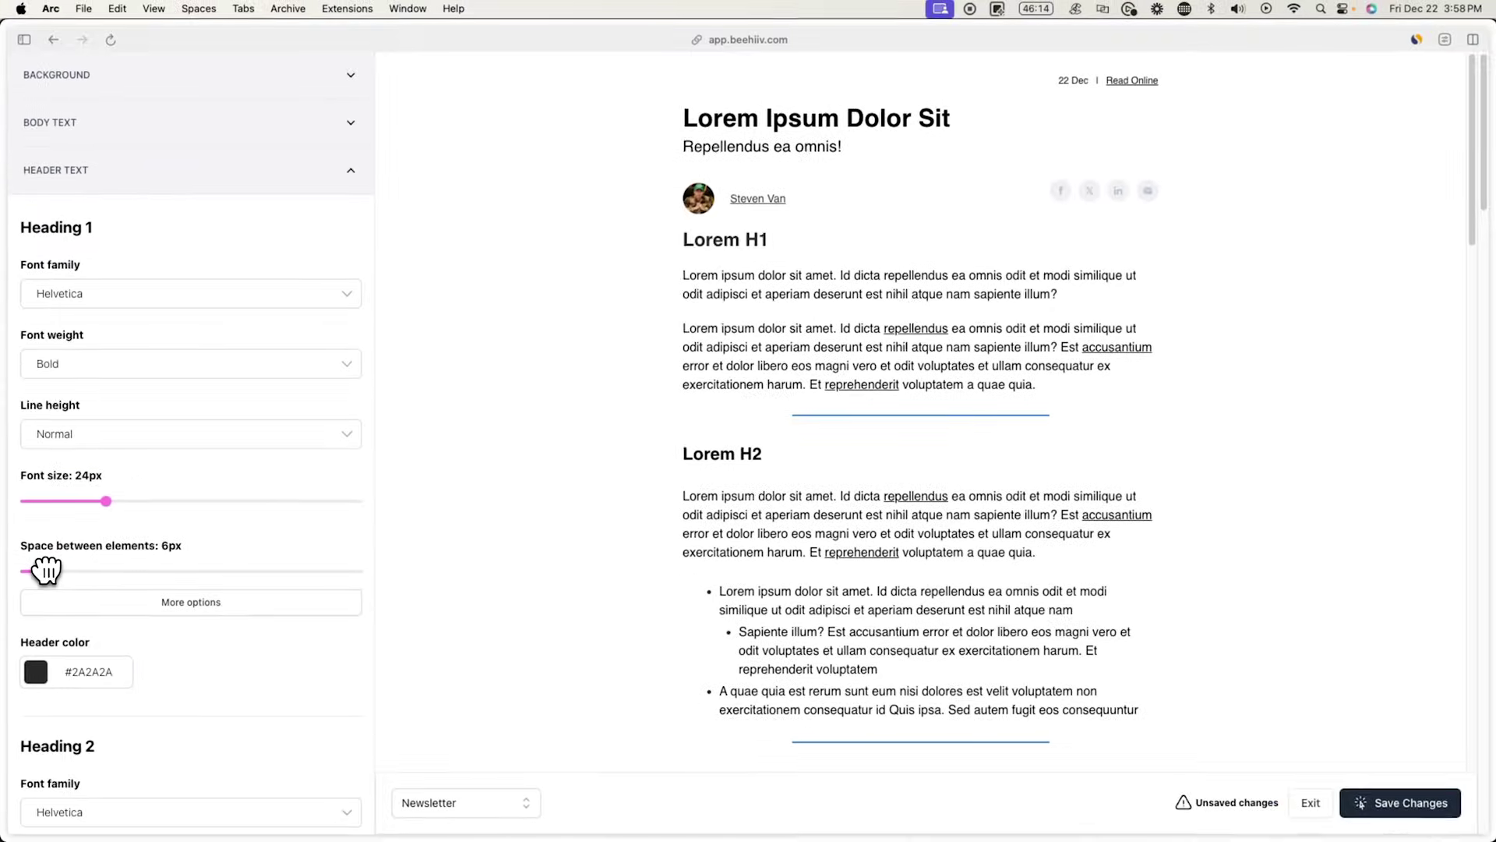
{"action": "scroll", "coordinate": [49, 783], "scroll_direction": "down", "scroll_amount": 8}
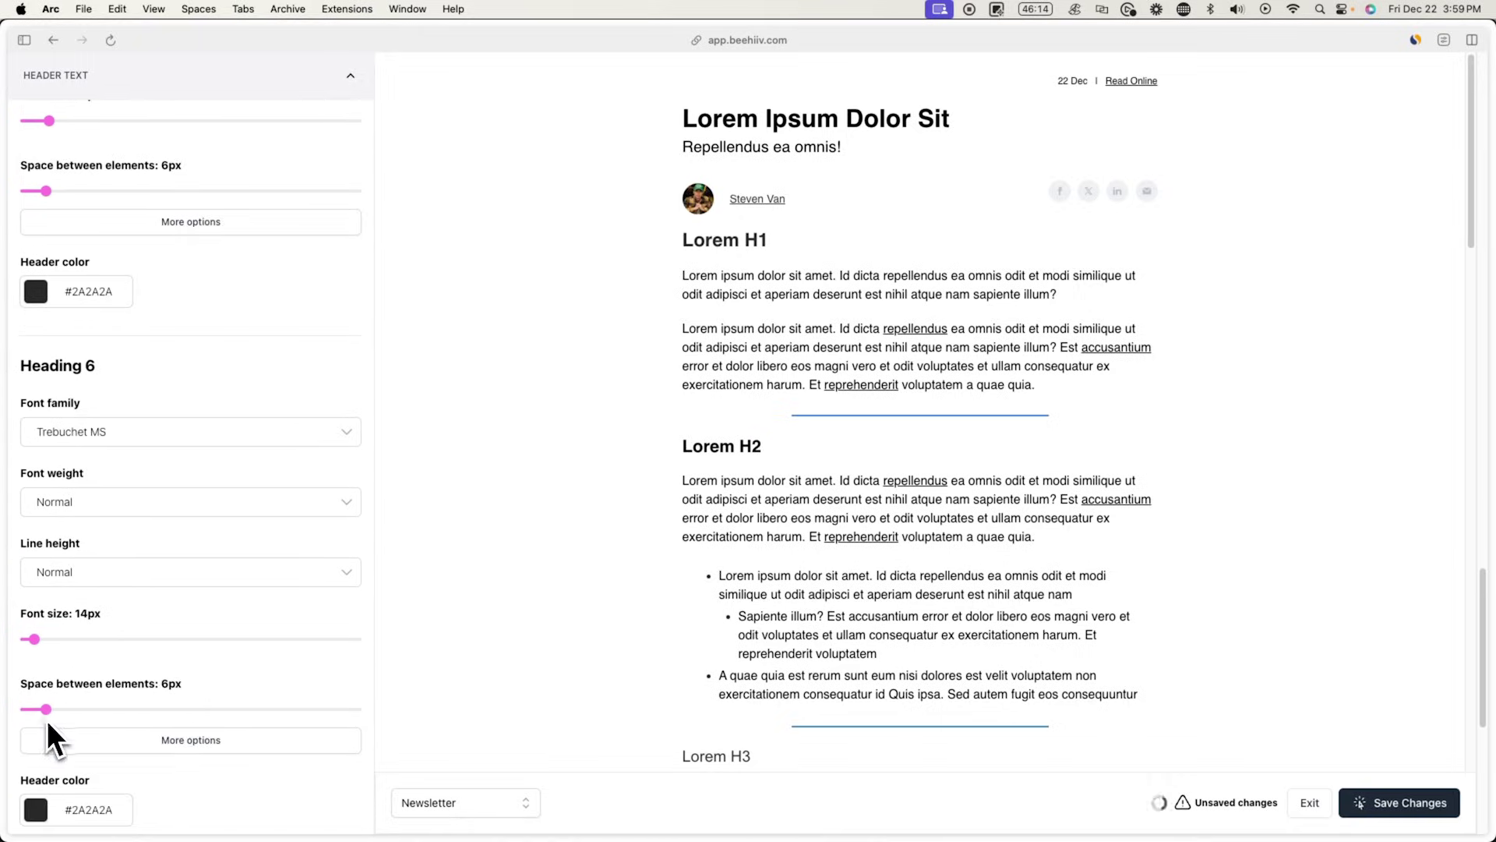
{"action": "left_click", "coordinate": [257, 75]}
Reduce the space around images to 4px in the newsletter's image style settings
{"action": "left_click", "coordinate": [210, 408]}
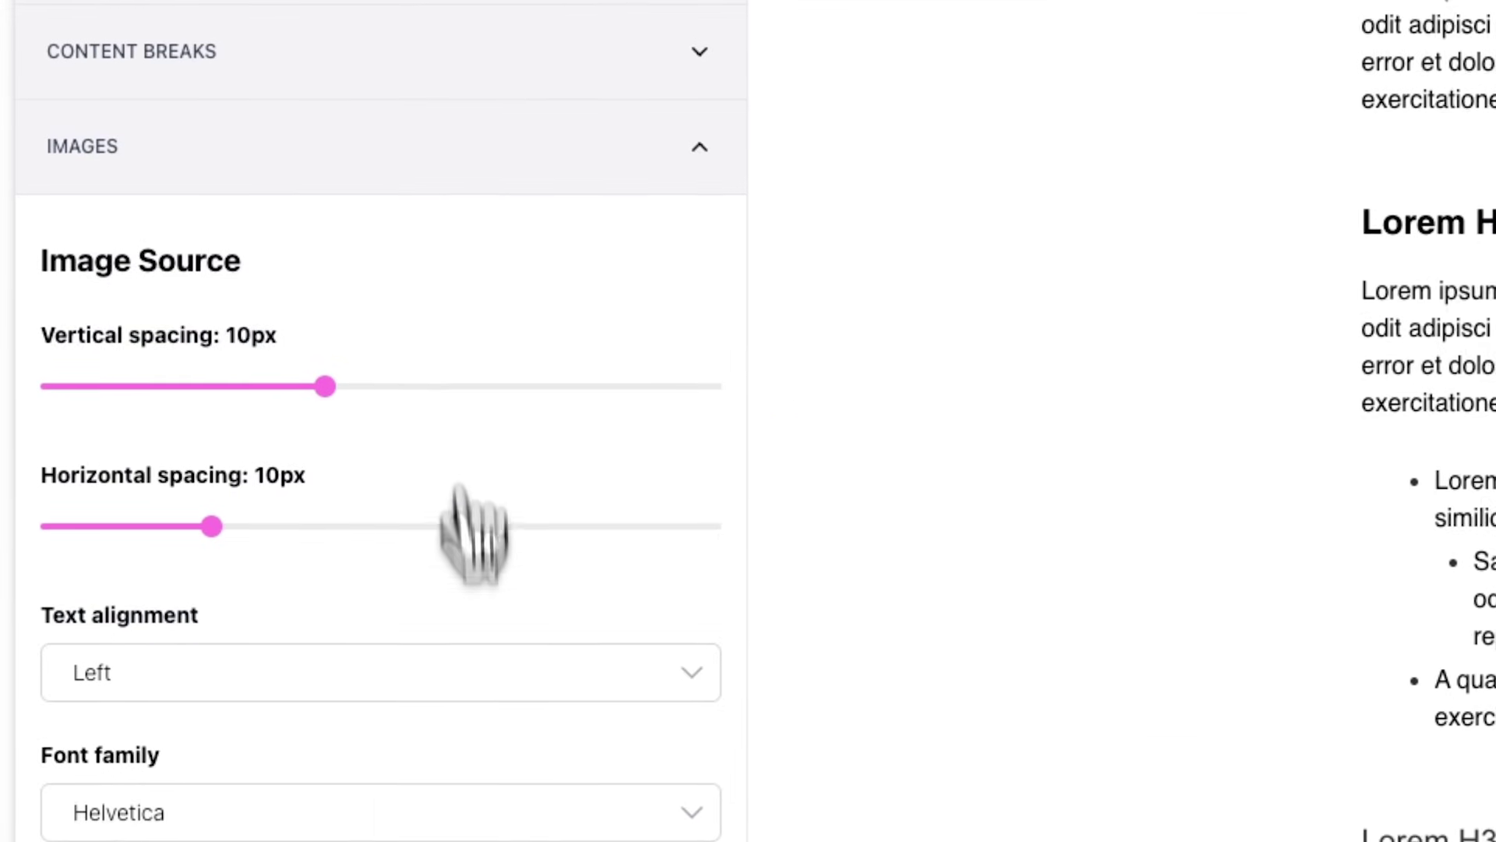
{"action": "scroll", "coordinate": [269, 601], "scroll_direction": "down", "scroll_amount": 10}
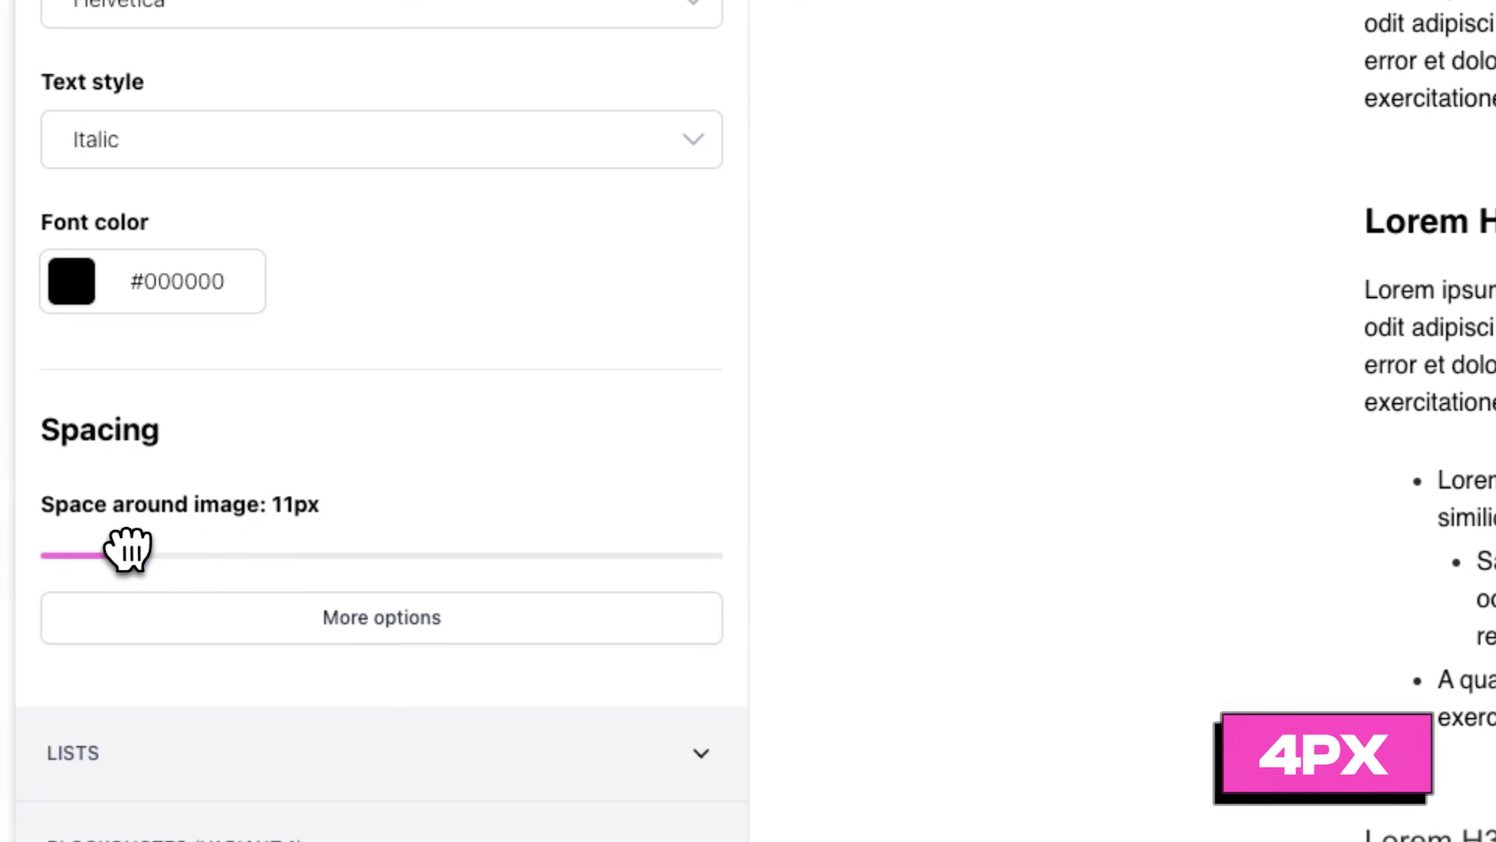
{"action": "left_click_drag", "start_coordinate": [129, 549], "coordinate": [74, 555]}
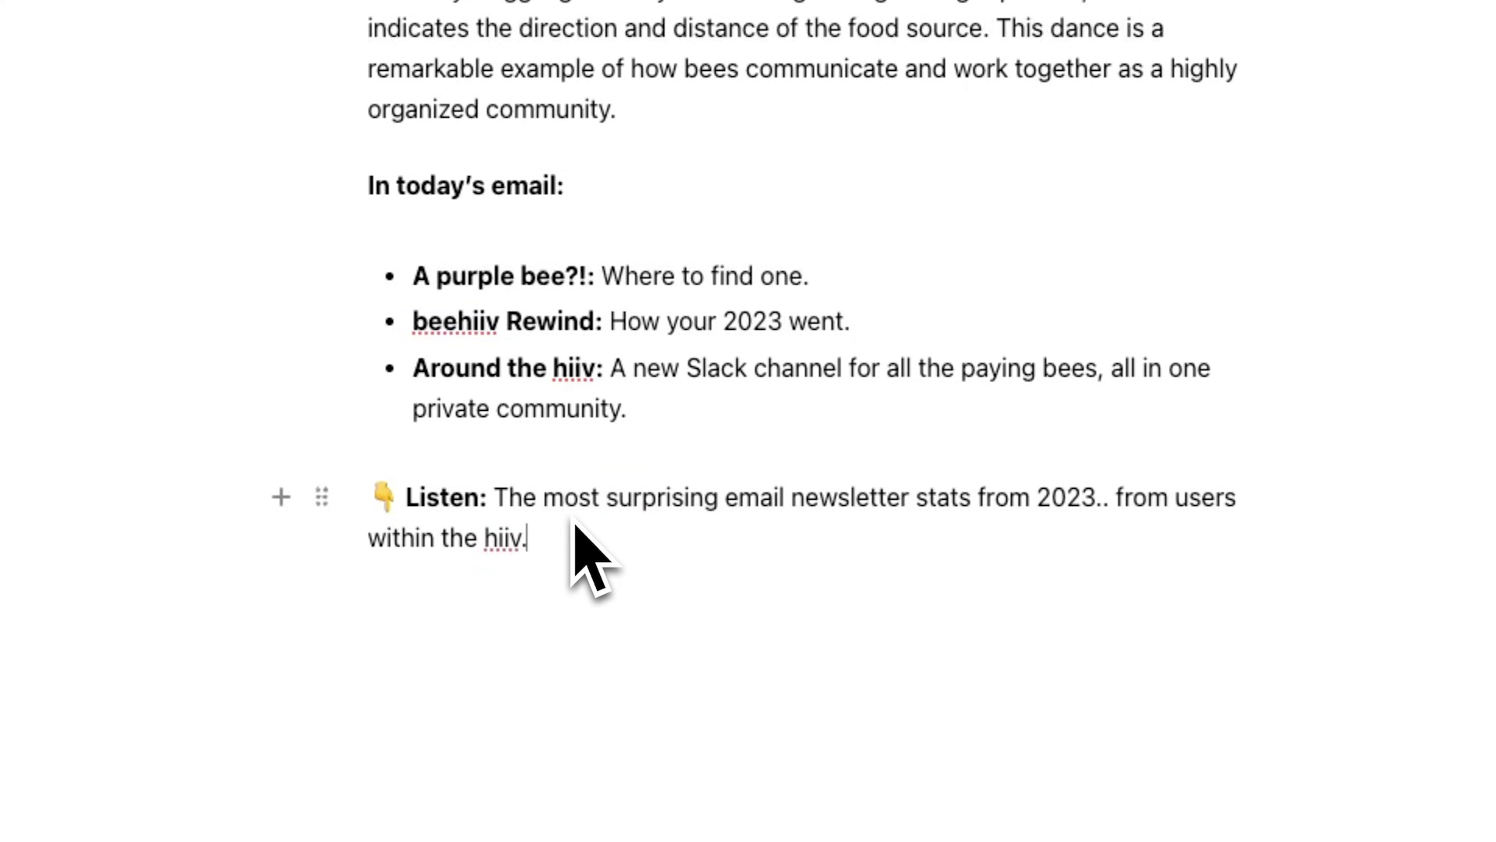
Insert "the hiiv daily show" banner from the publication's image library below the Listen paragraph of the post
{"action": "type", "text": "/im"}
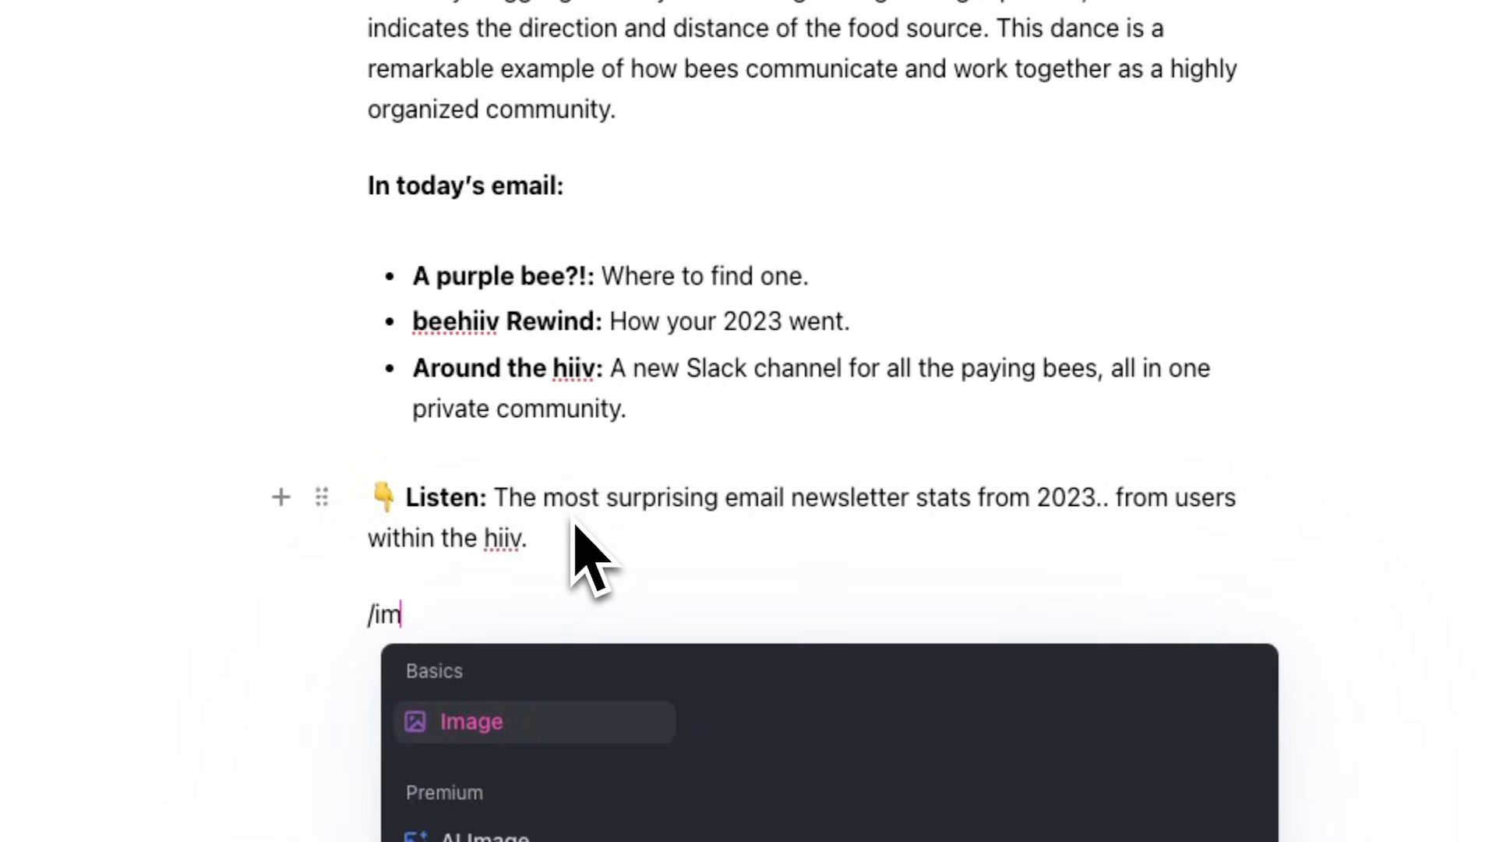
{"action": "key", "text": "Return"}
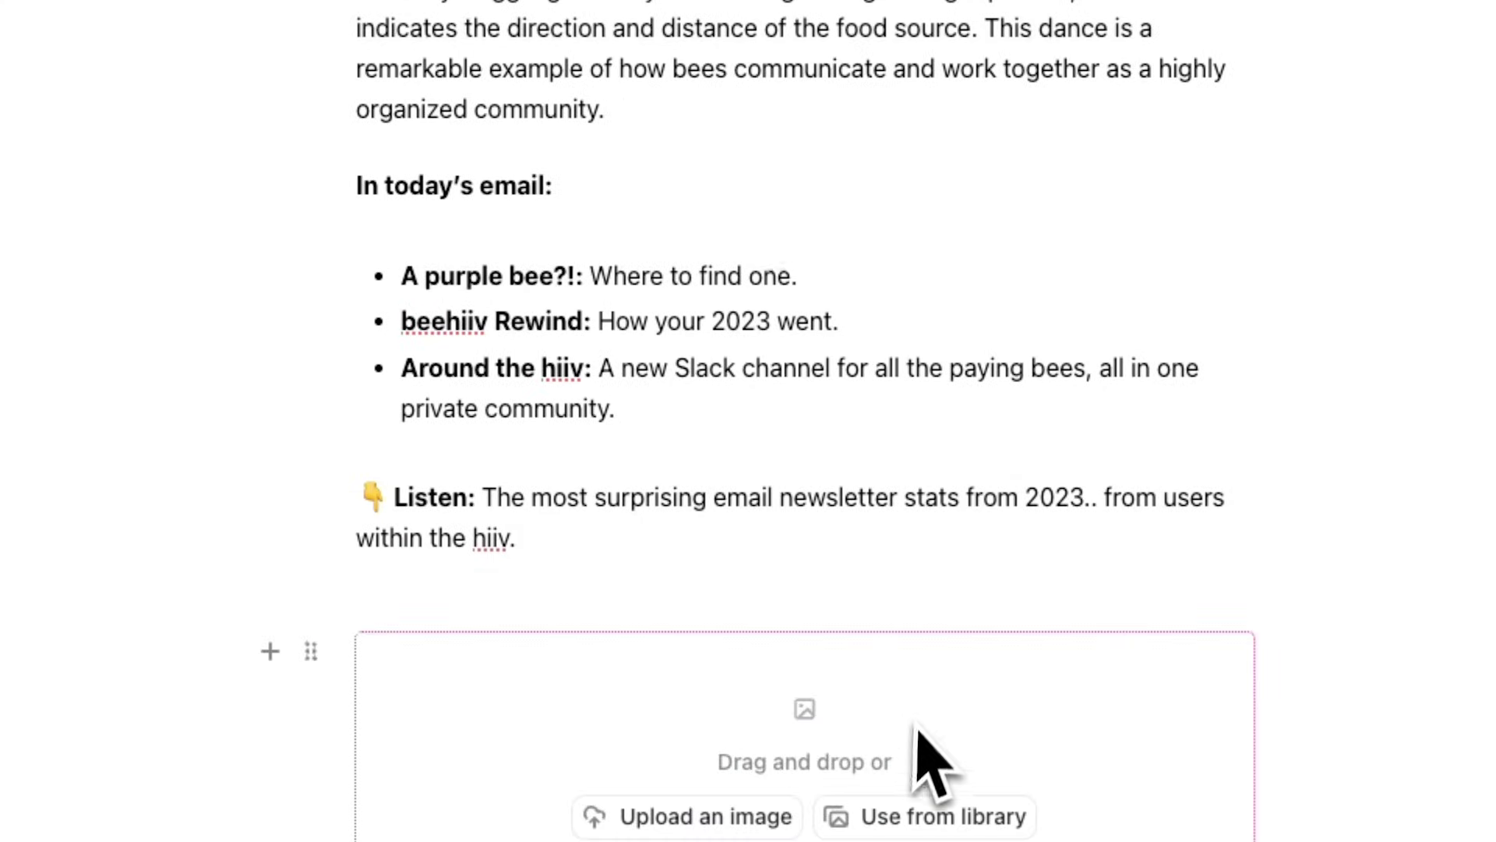
{"action": "left_click", "coordinate": [889, 814]}
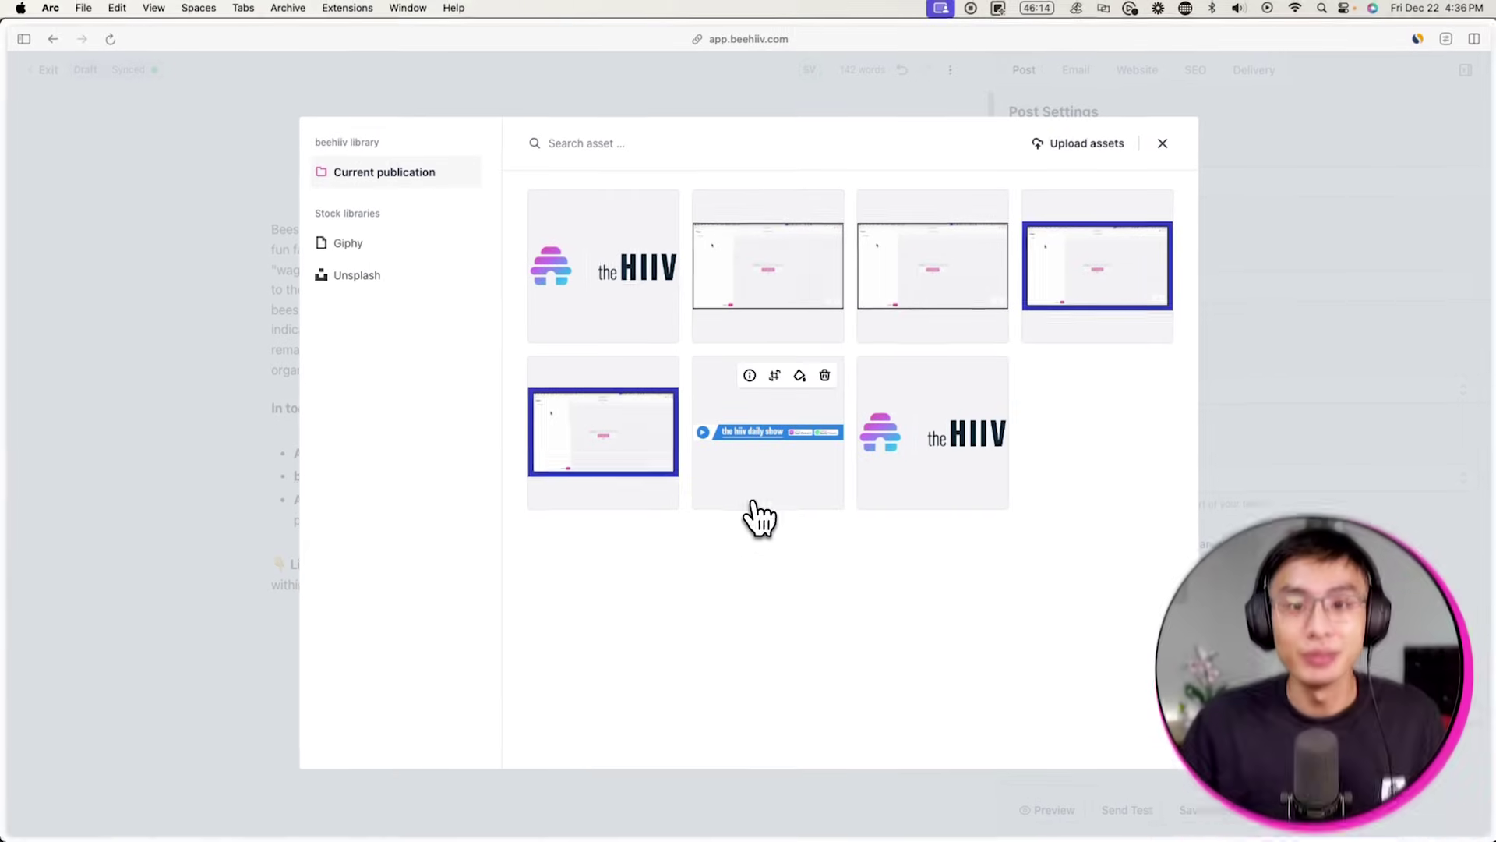
{"action": "left_click", "coordinate": [752, 514]}
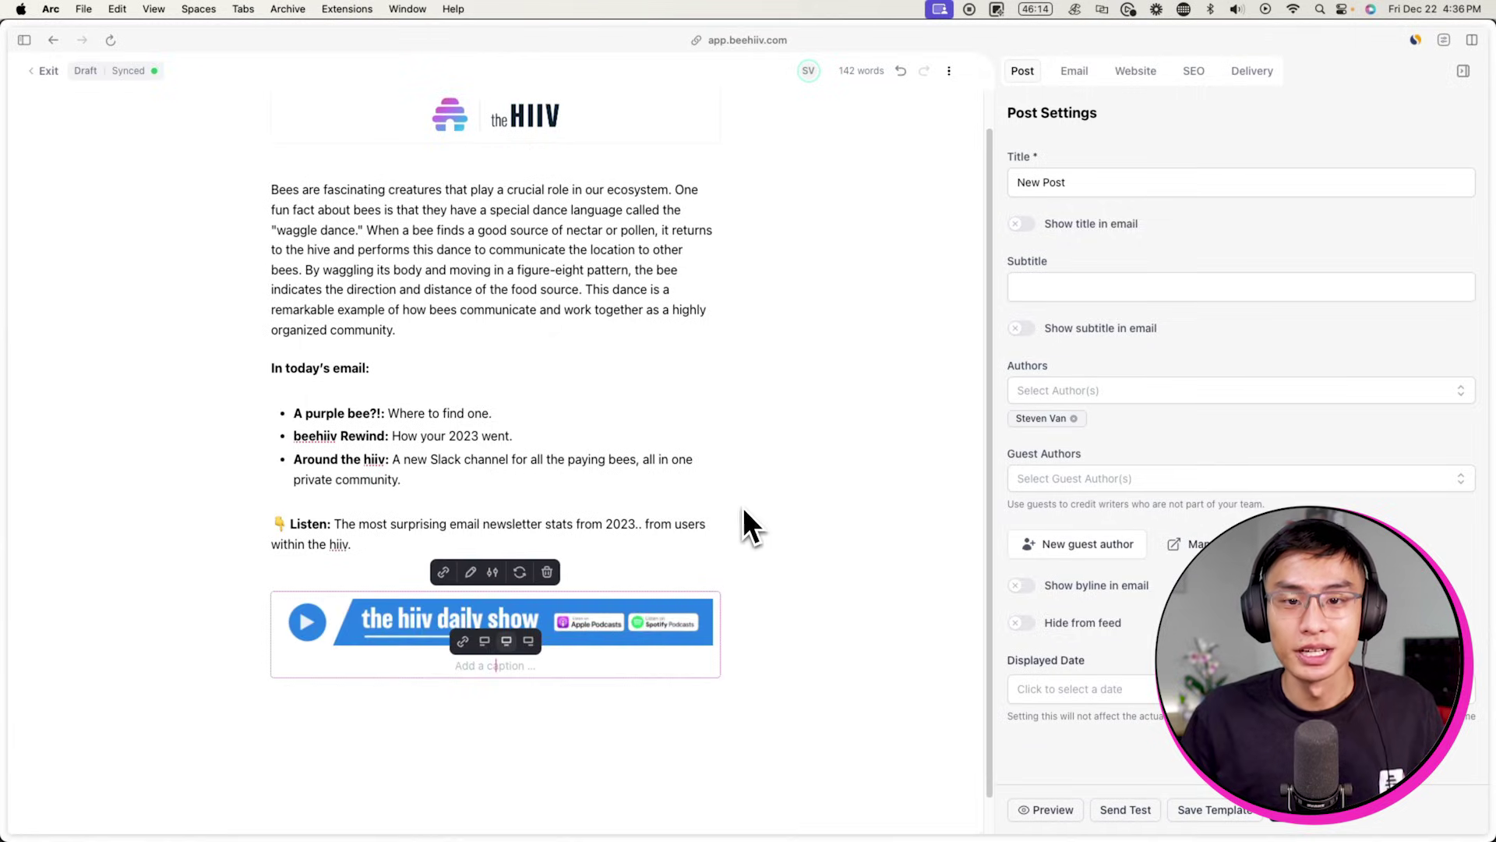
Link the podcast banner image to spotify.com and toggle its option to open in a new tab
{"action": "left_click", "coordinate": [445, 576]}
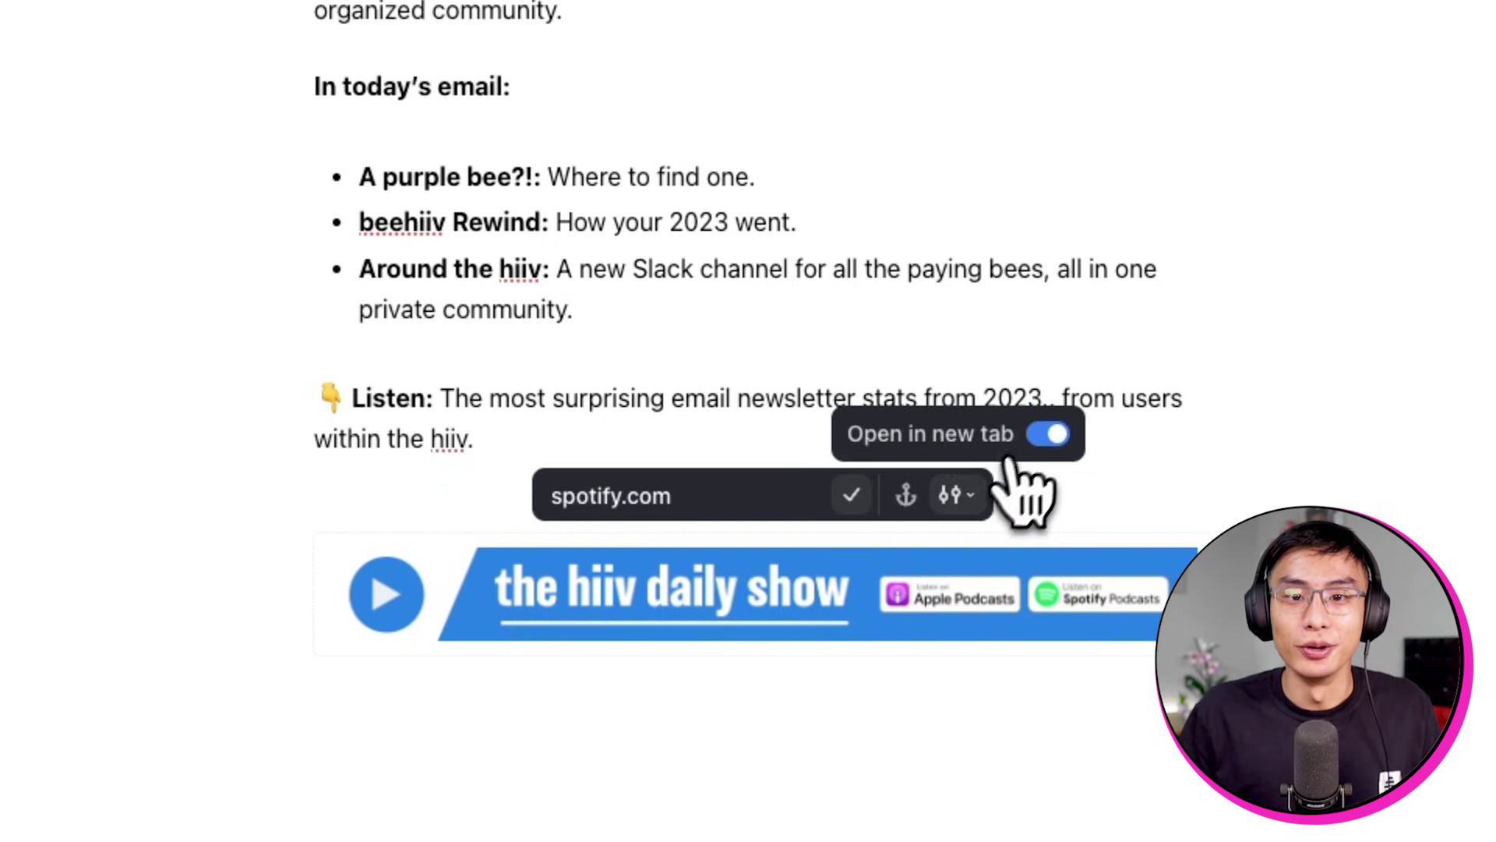
{"action": "left_click", "coordinate": [1038, 440]}
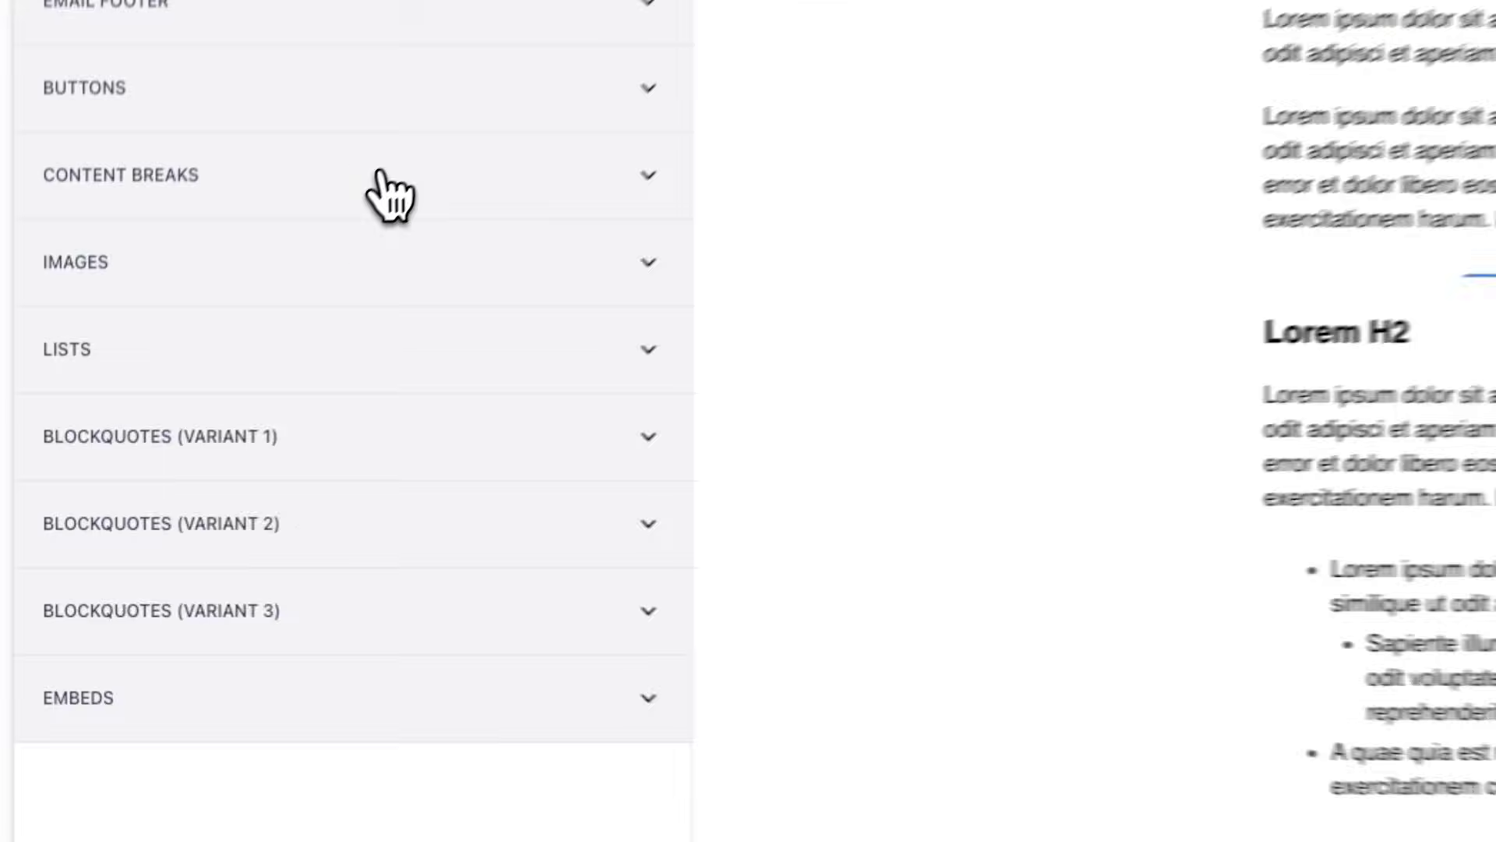
Set the content breaks' color to #EBEBEB and their line style to Solid in the newsletter design settings
{"action": "left_click", "coordinate": [209, 365]}
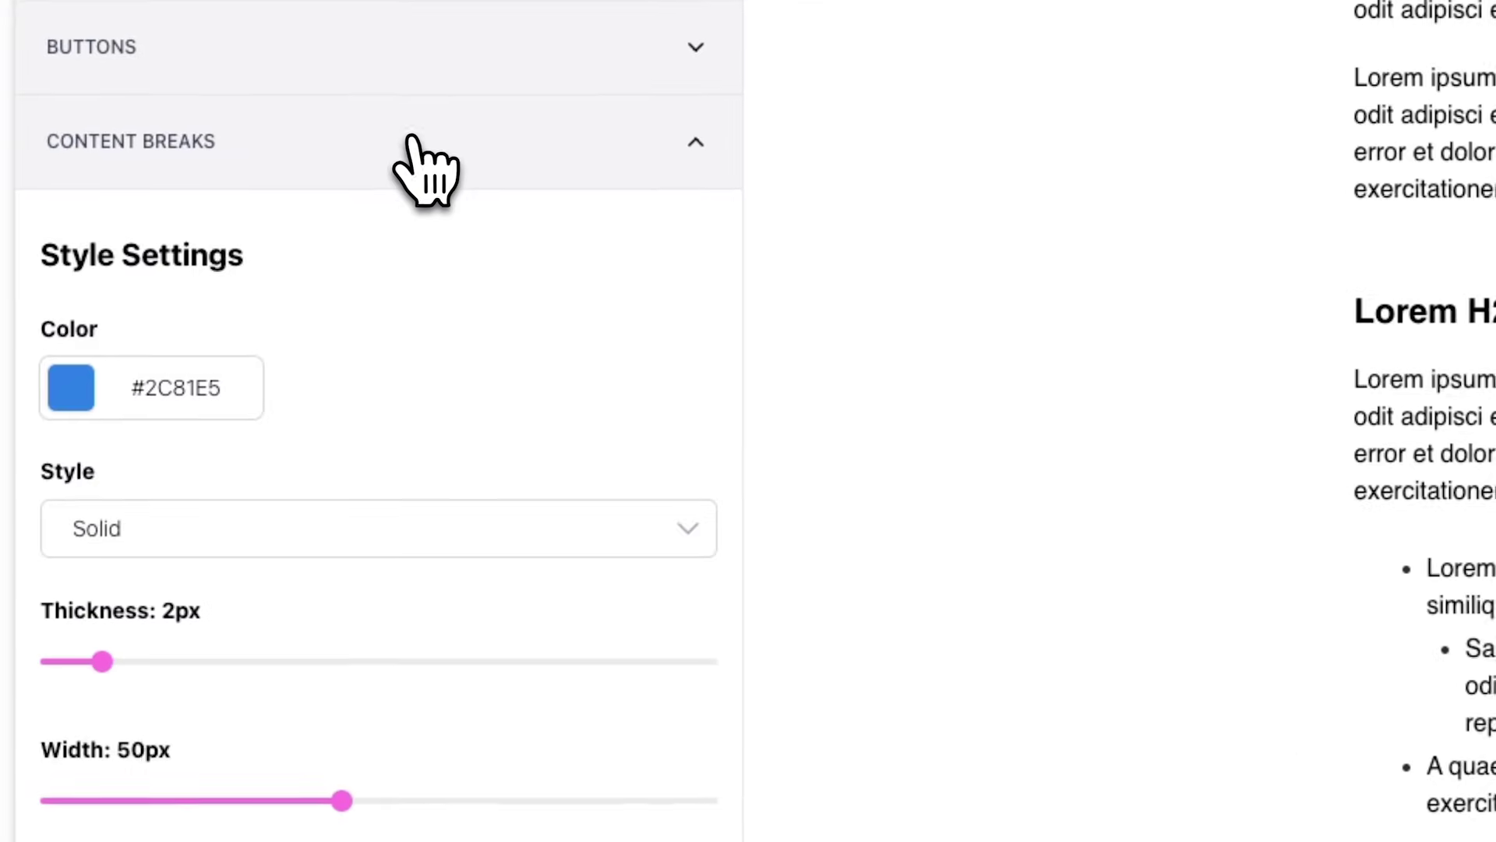
{"action": "left_click", "coordinate": [129, 409]}
{"action": "left_click", "coordinate": [517, 335]}
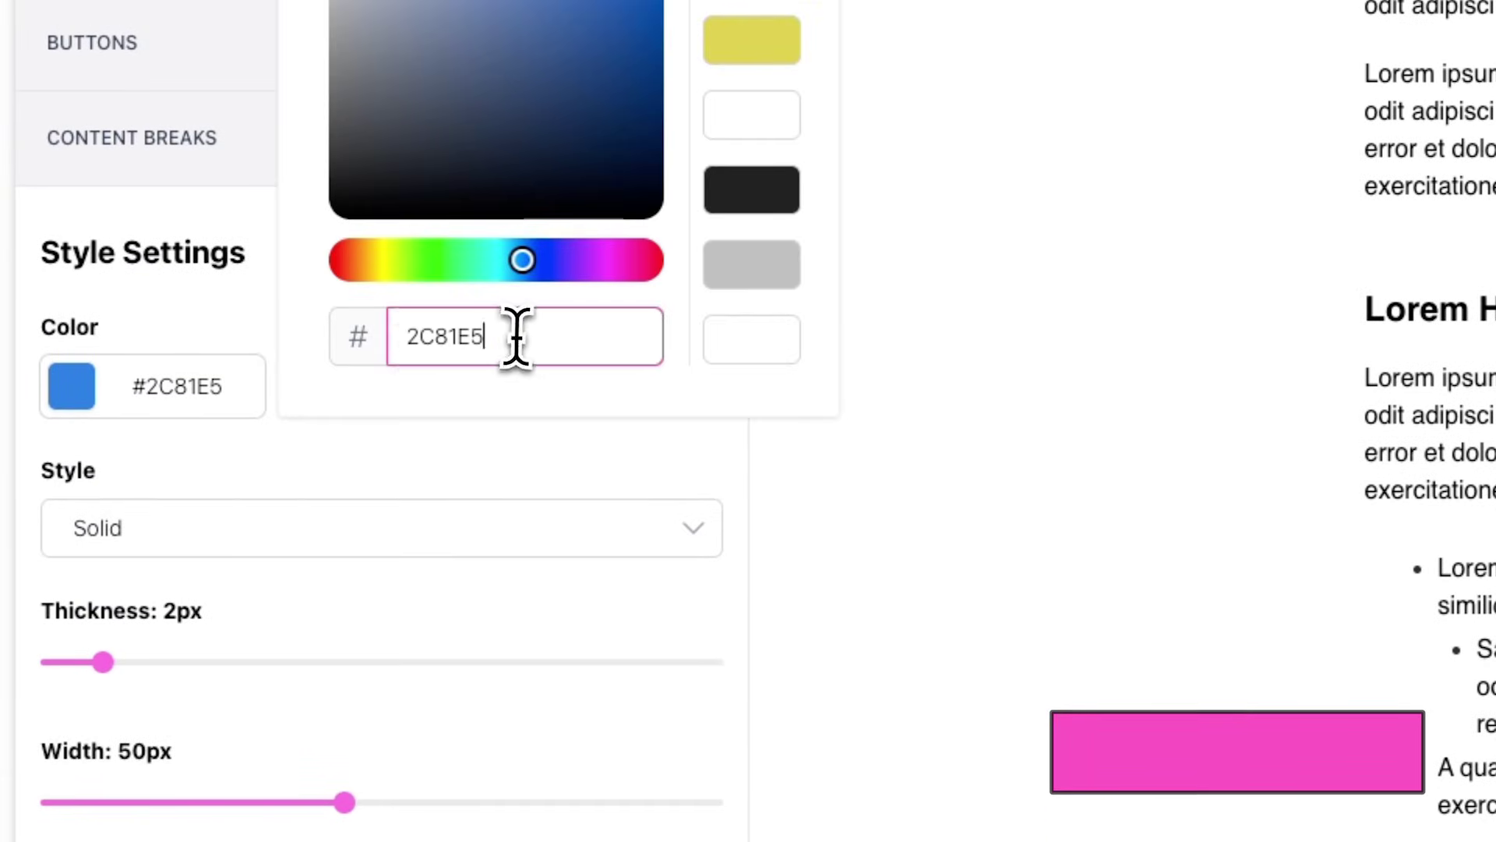
{"action": "left_click_drag", "start_coordinate": [518, 335], "coordinate": [391, 334]}
{"action": "type", "text": "EBEBEB"}
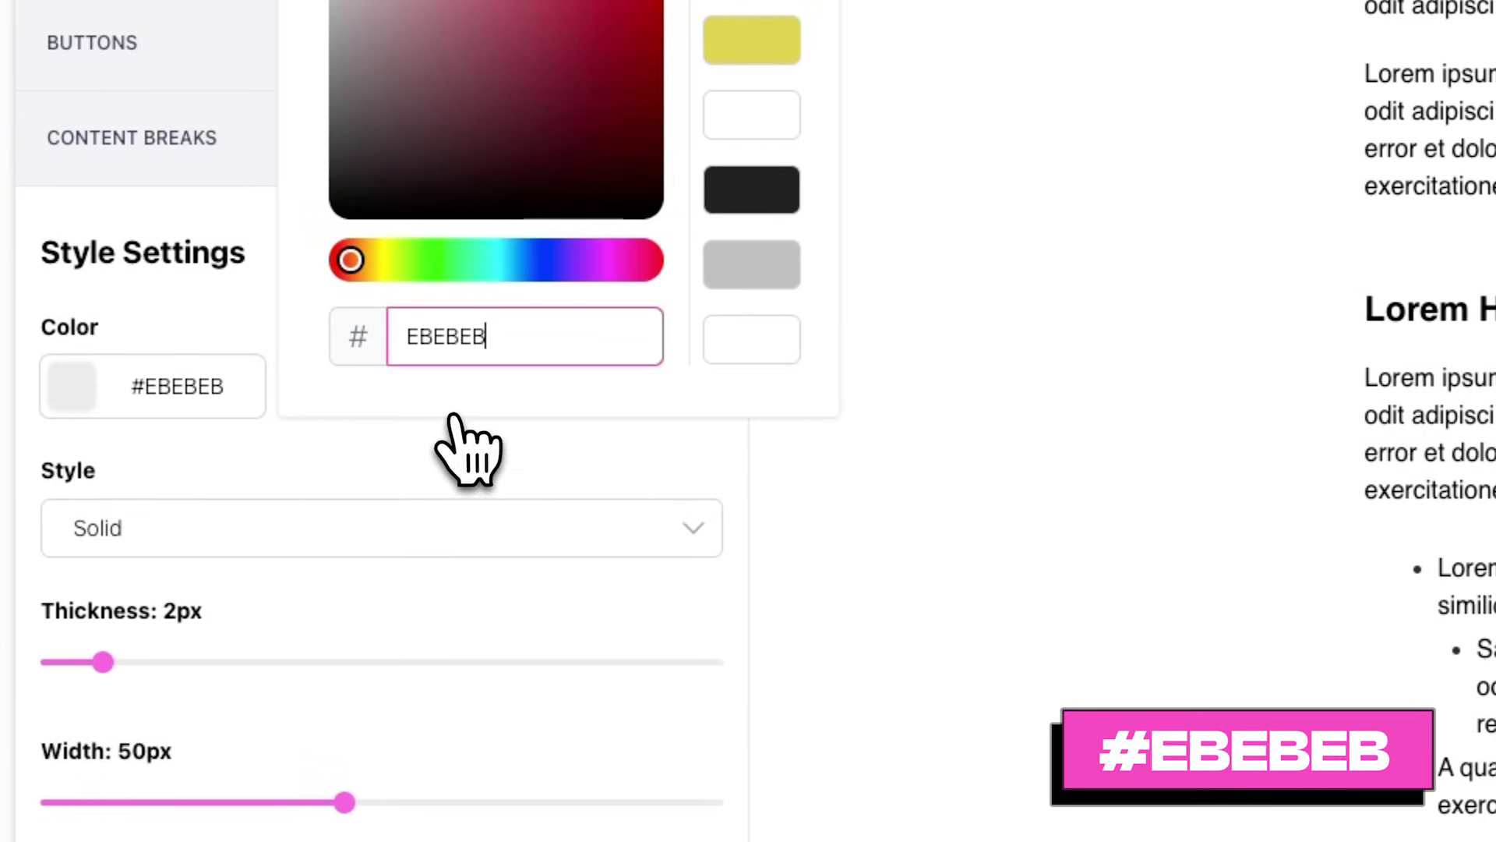
{"action": "left_click", "coordinate": [422, 528]}
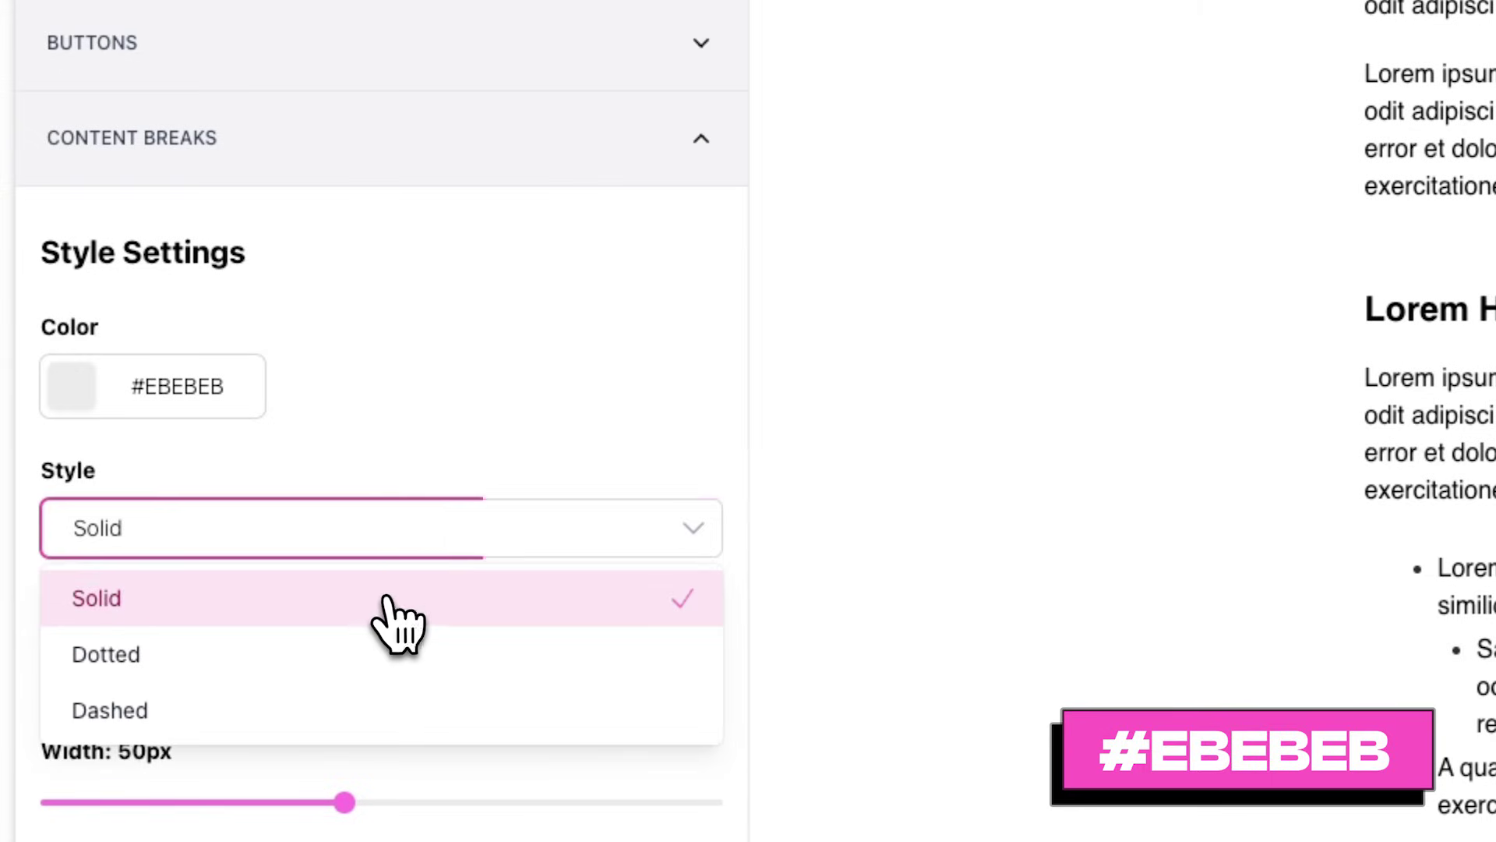
{"action": "left_click", "coordinate": [386, 599]}
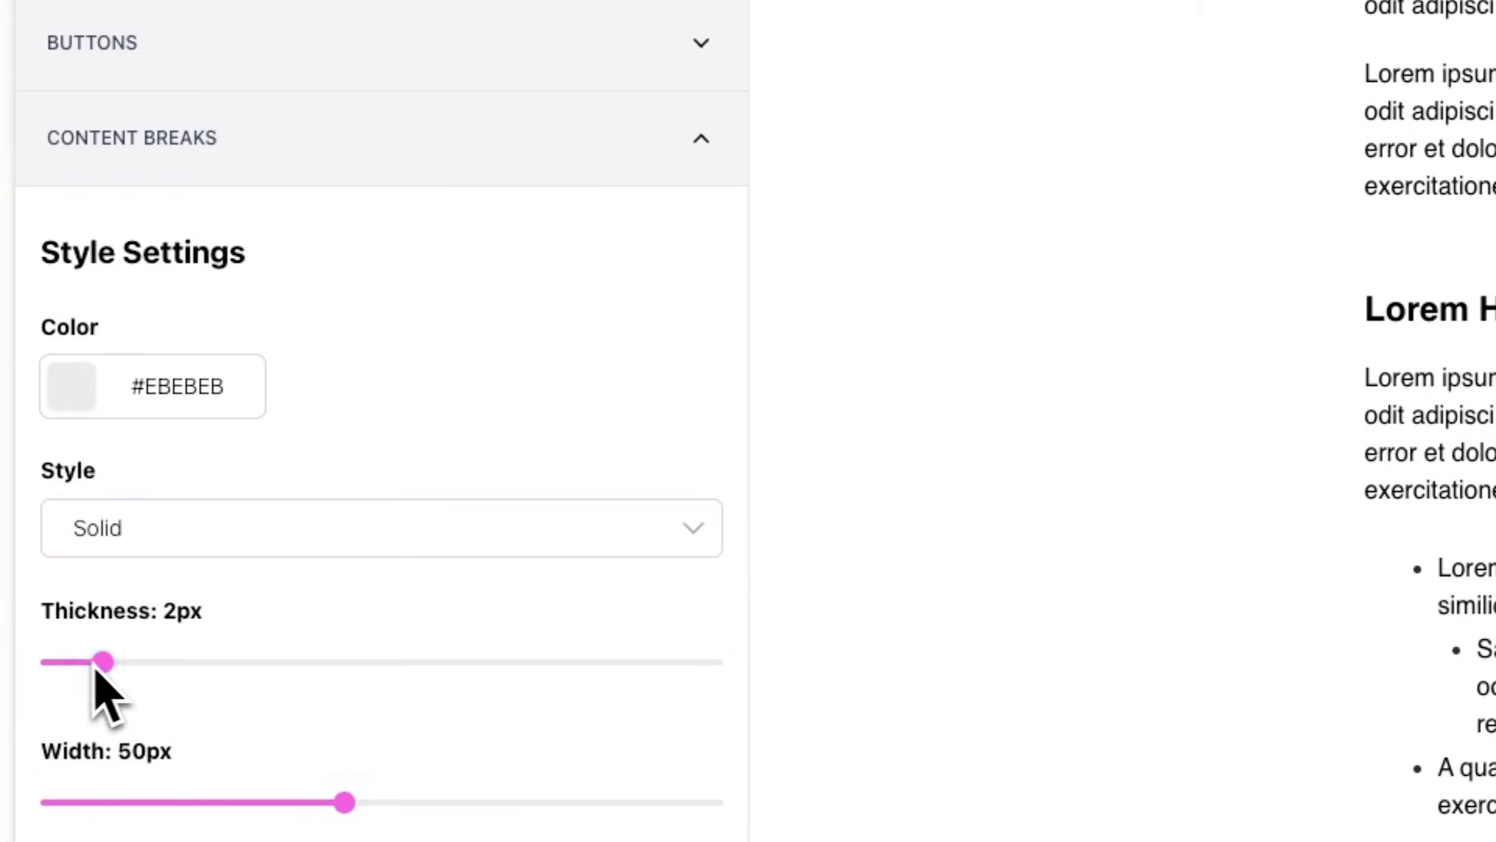
Set the content breaks' thickness to 1px and width to 100px, and reduce the space around them
{"action": "scroll", "coordinate": [63, 670], "scroll_direction": "down", "scroll_amount": 3}
{"action": "left_click_drag", "start_coordinate": [343, 596], "coordinate": [747, 555]}
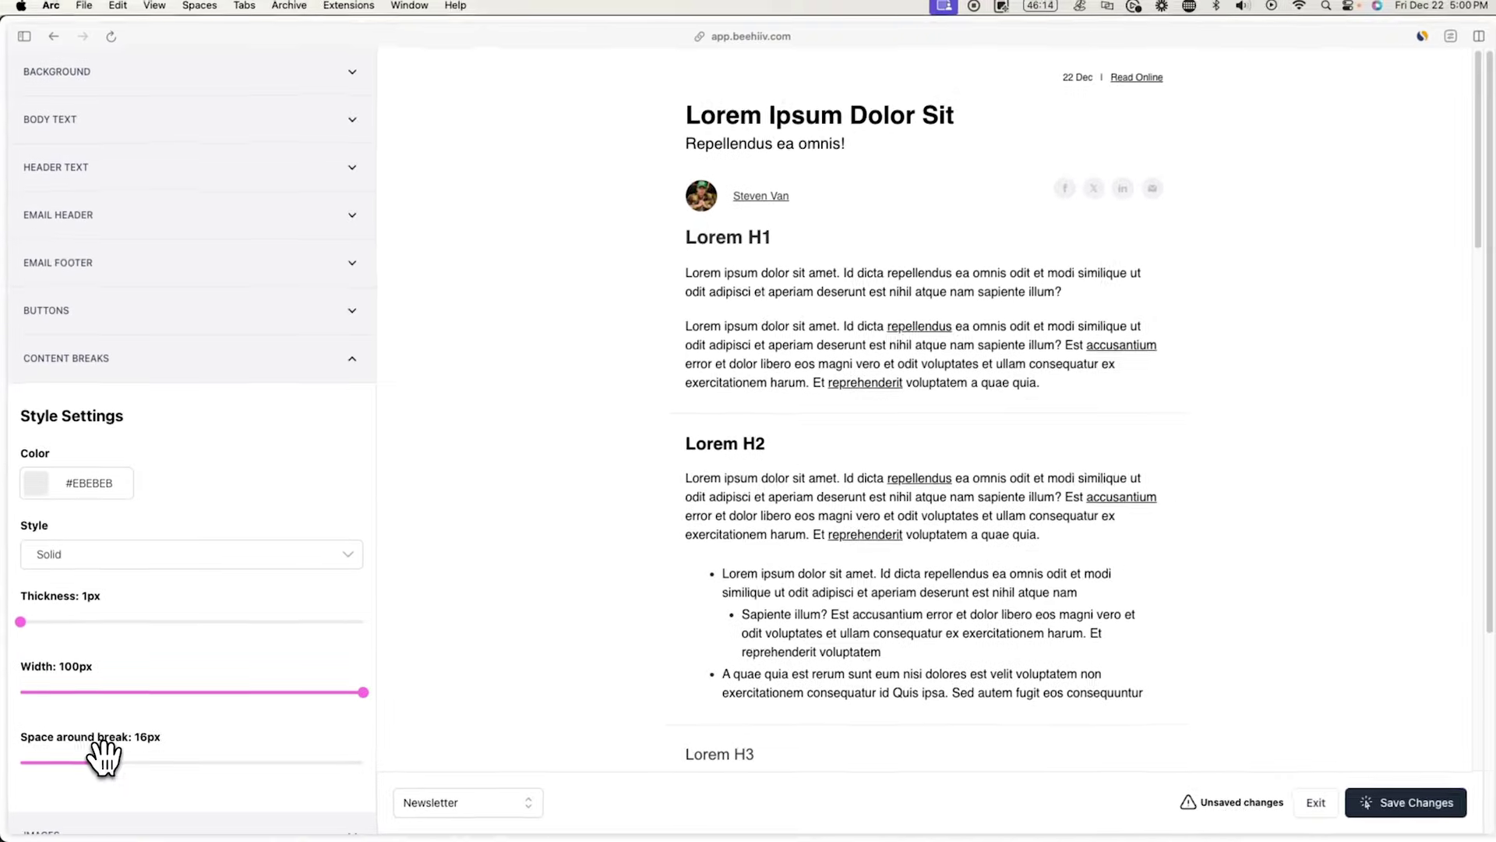
{"action": "left_click_drag", "start_coordinate": [209, 683], "coordinate": [173, 681]}
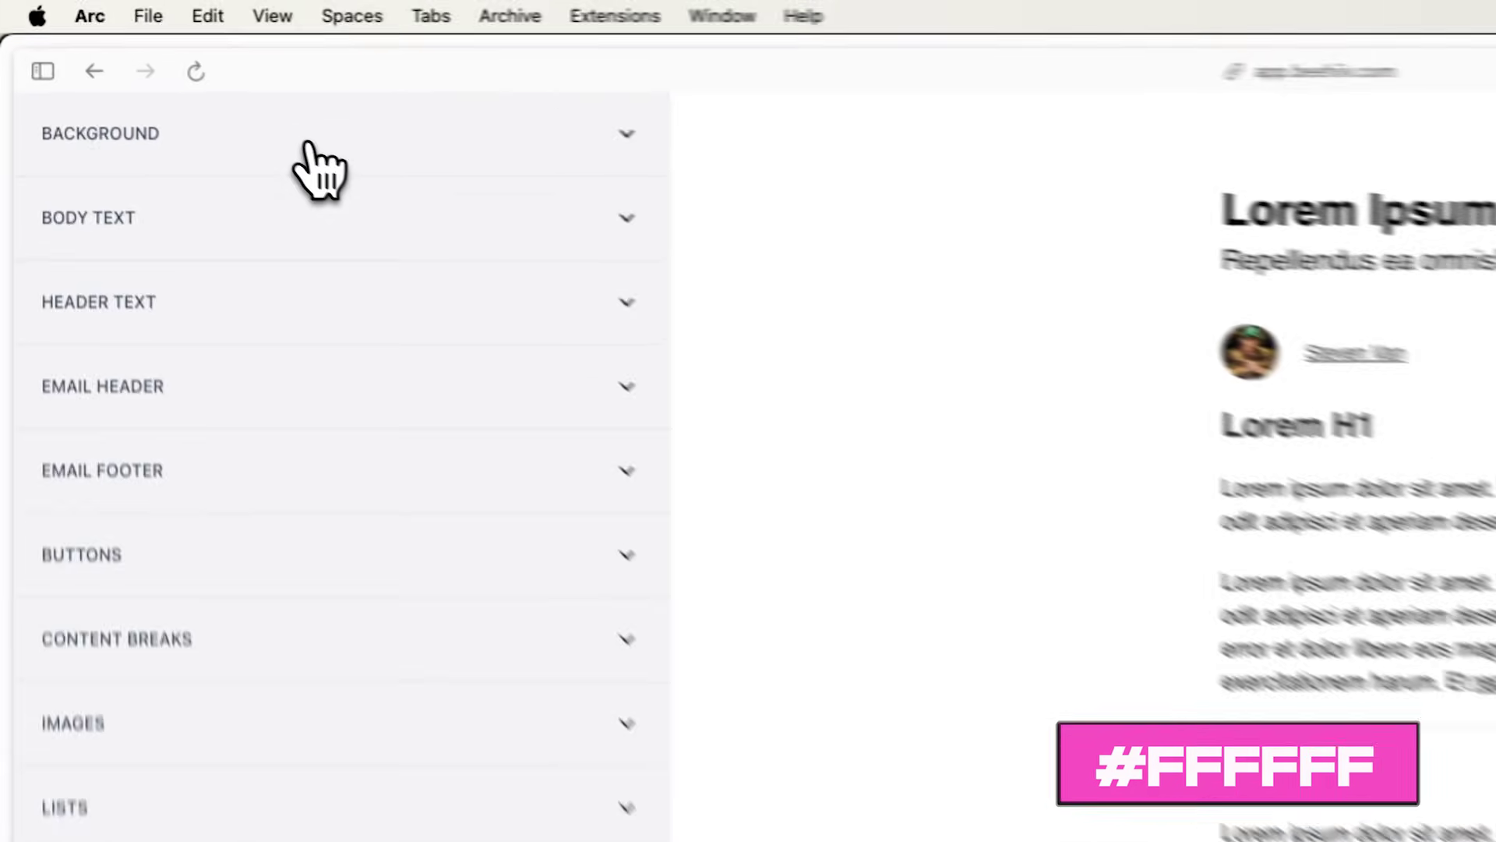
Set the newsletter's outside background color to #FFFFFF in the background design settings
{"action": "left_click", "coordinate": [177, 77]}
{"action": "left_click", "coordinate": [132, 389]}
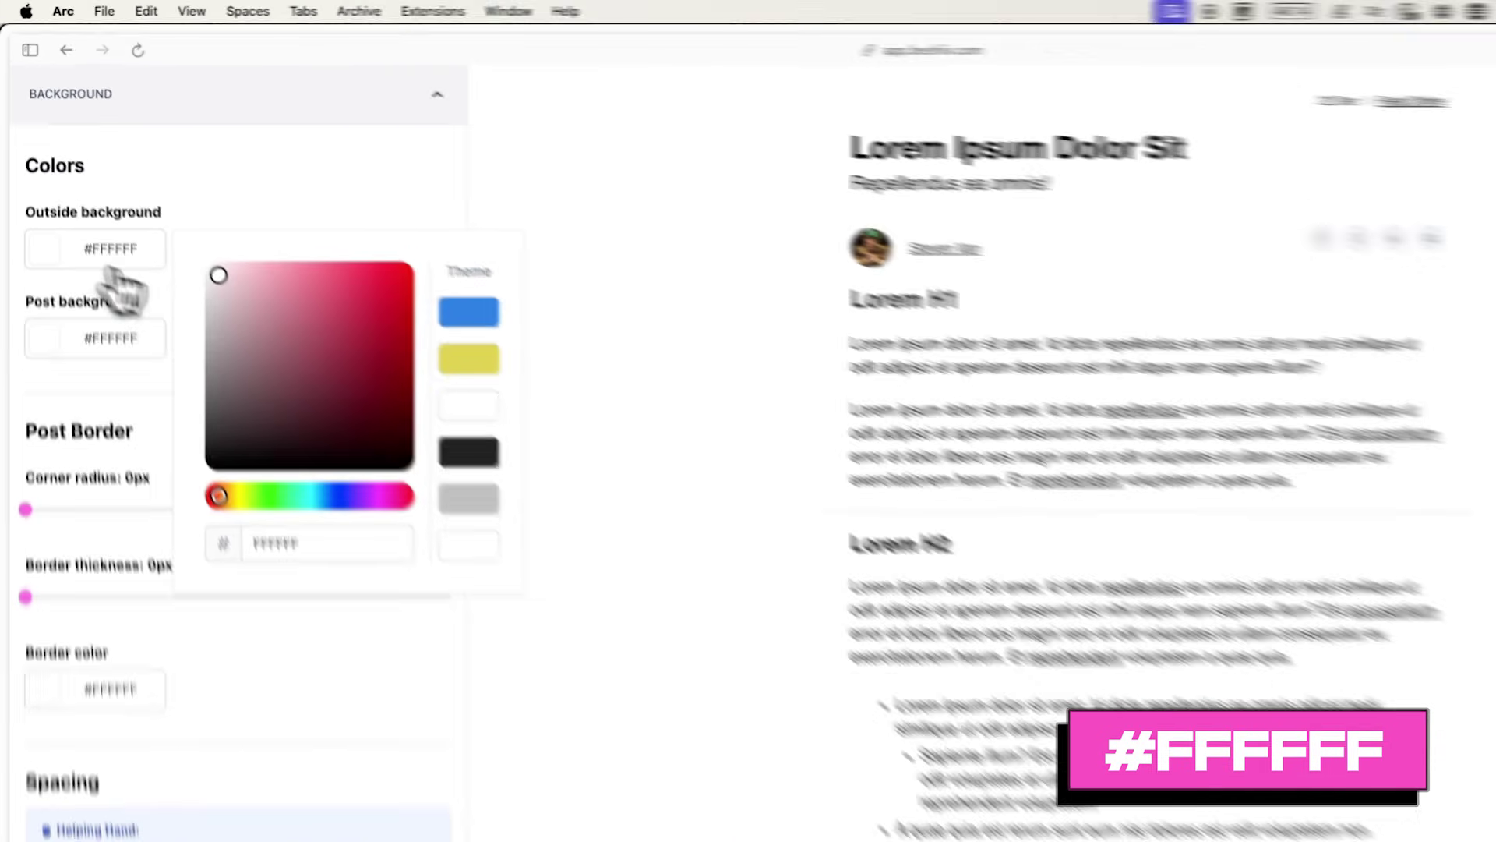
{"action": "left_click", "coordinate": [498, 598]}
{"action": "left_click", "coordinate": [384, 370]}
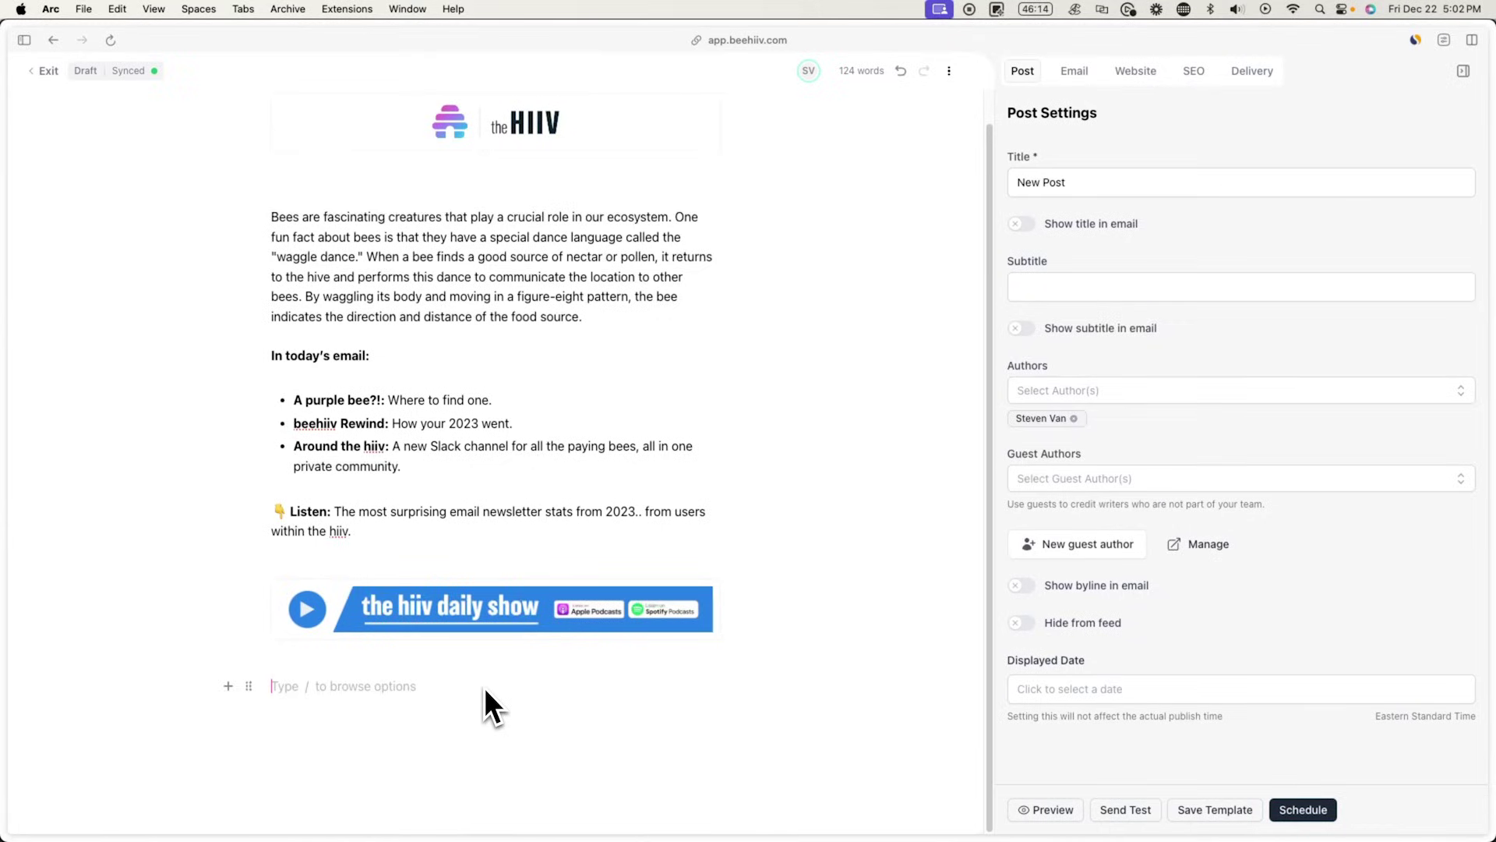
Insert a horizontal rule on the empty line below the podcast banner in the post
{"action": "type", "text": "/ho"}
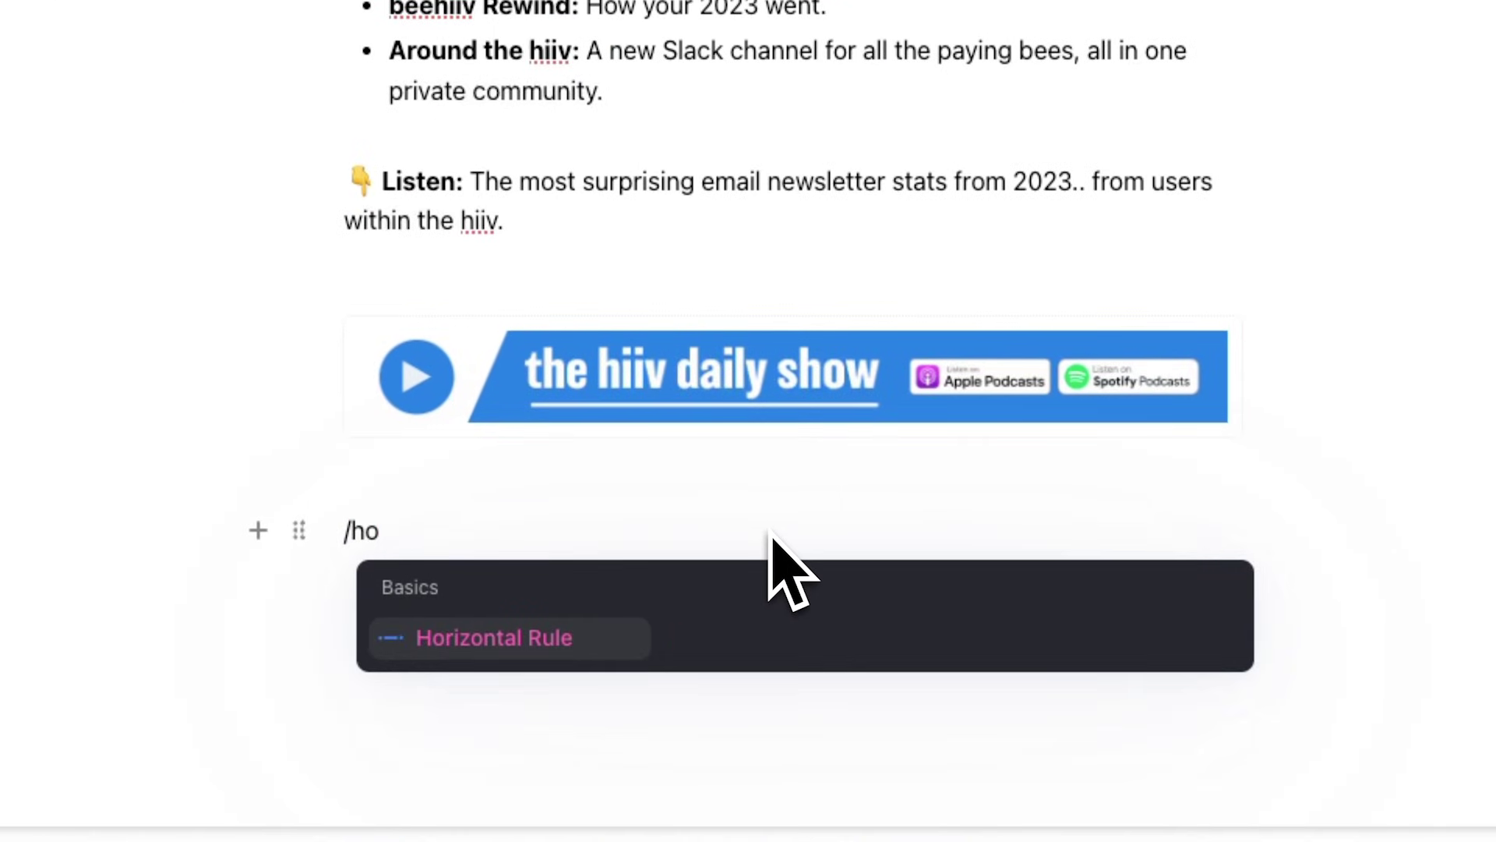
{"action": "key", "text": "Return"}
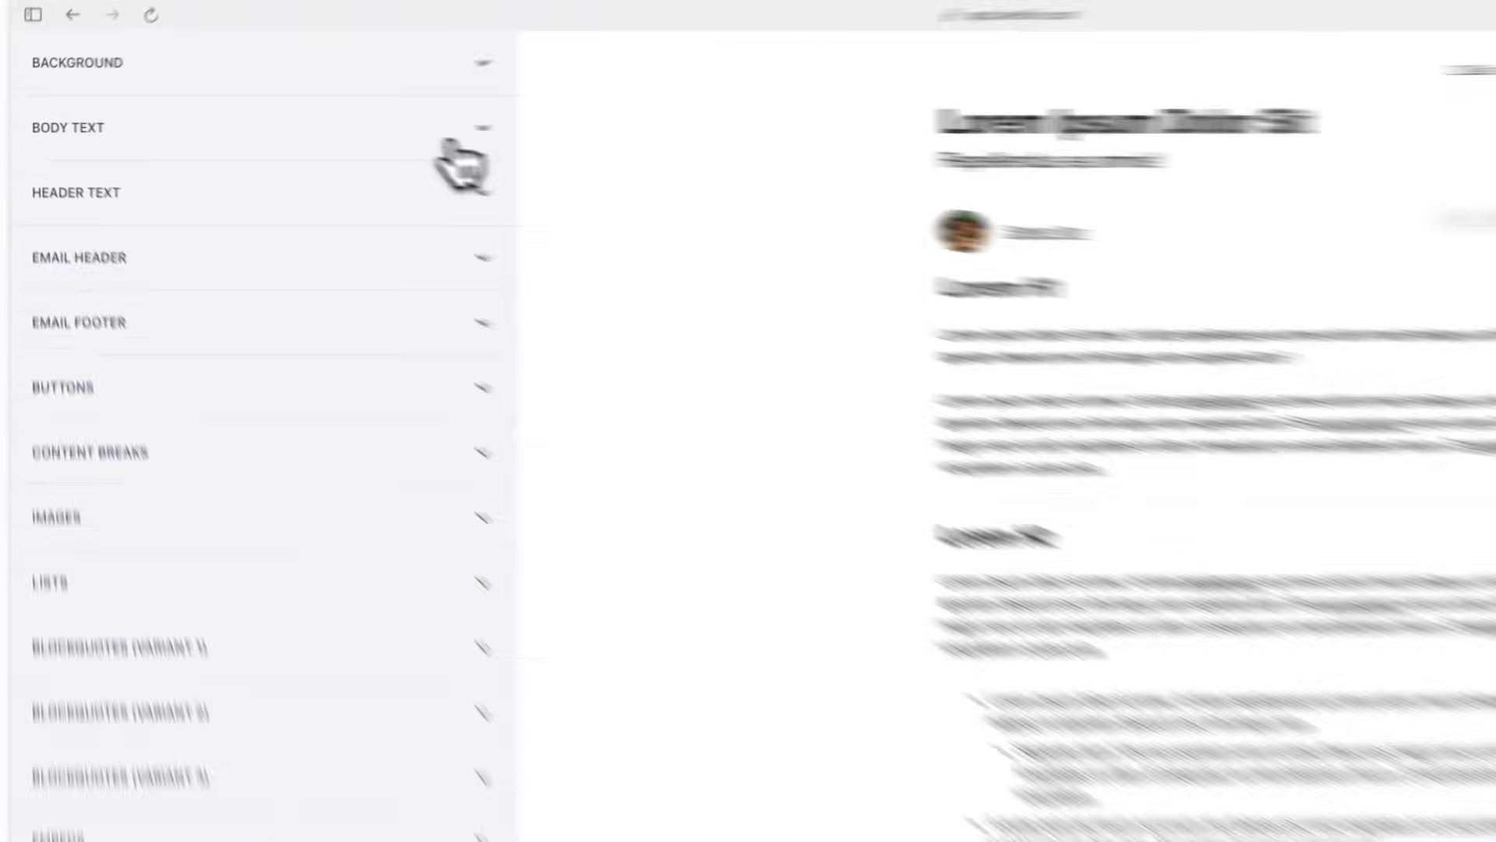
Set the newsletter's body text font size to 16px and its font family to Helvetica
{"action": "left_click", "coordinate": [456, 140]}
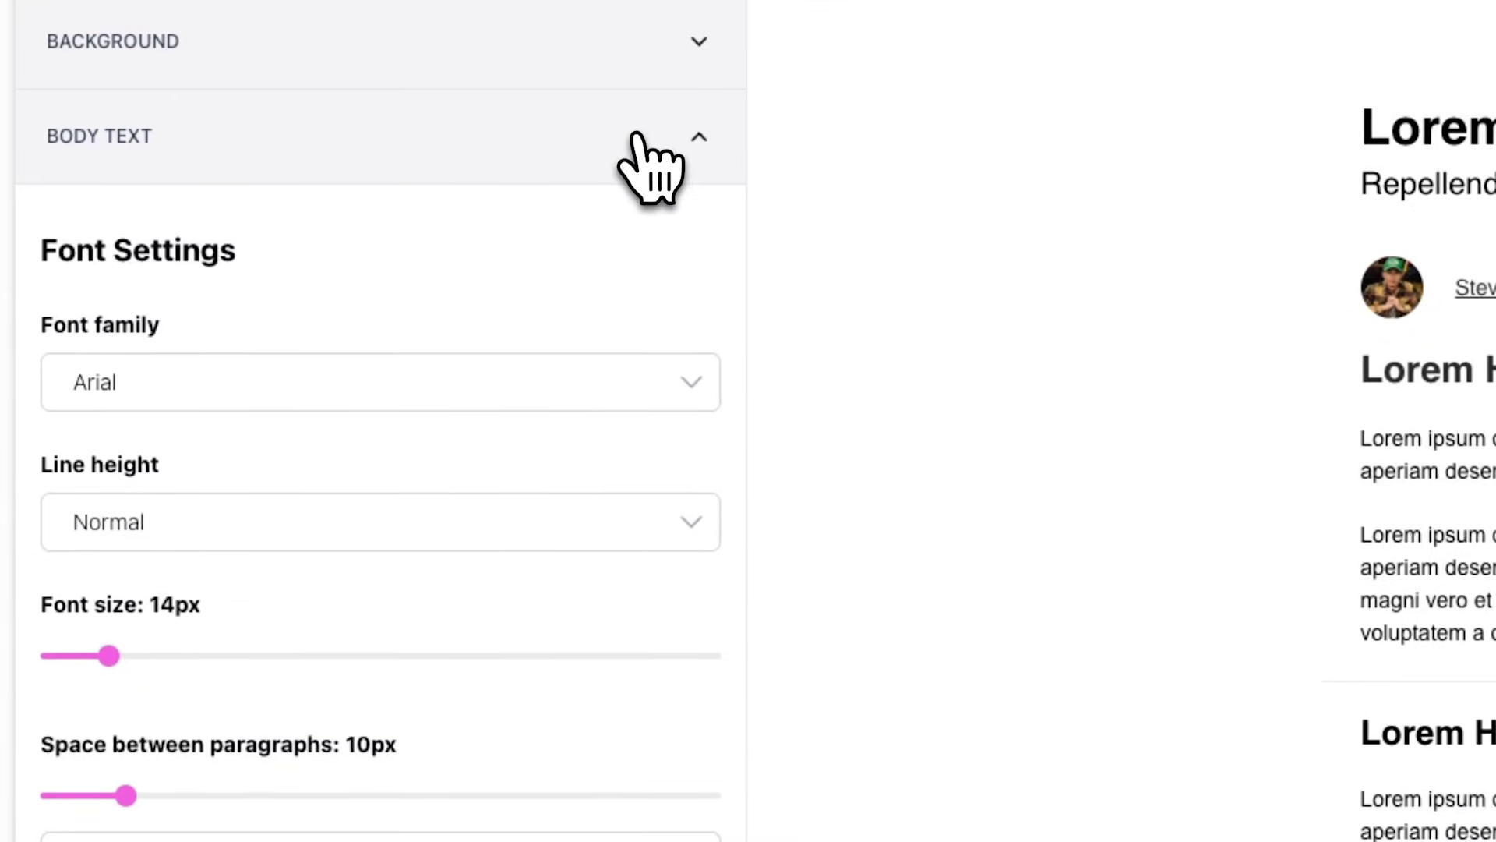
{"action": "left_click_drag", "start_coordinate": [109, 657], "coordinate": [136, 655]}
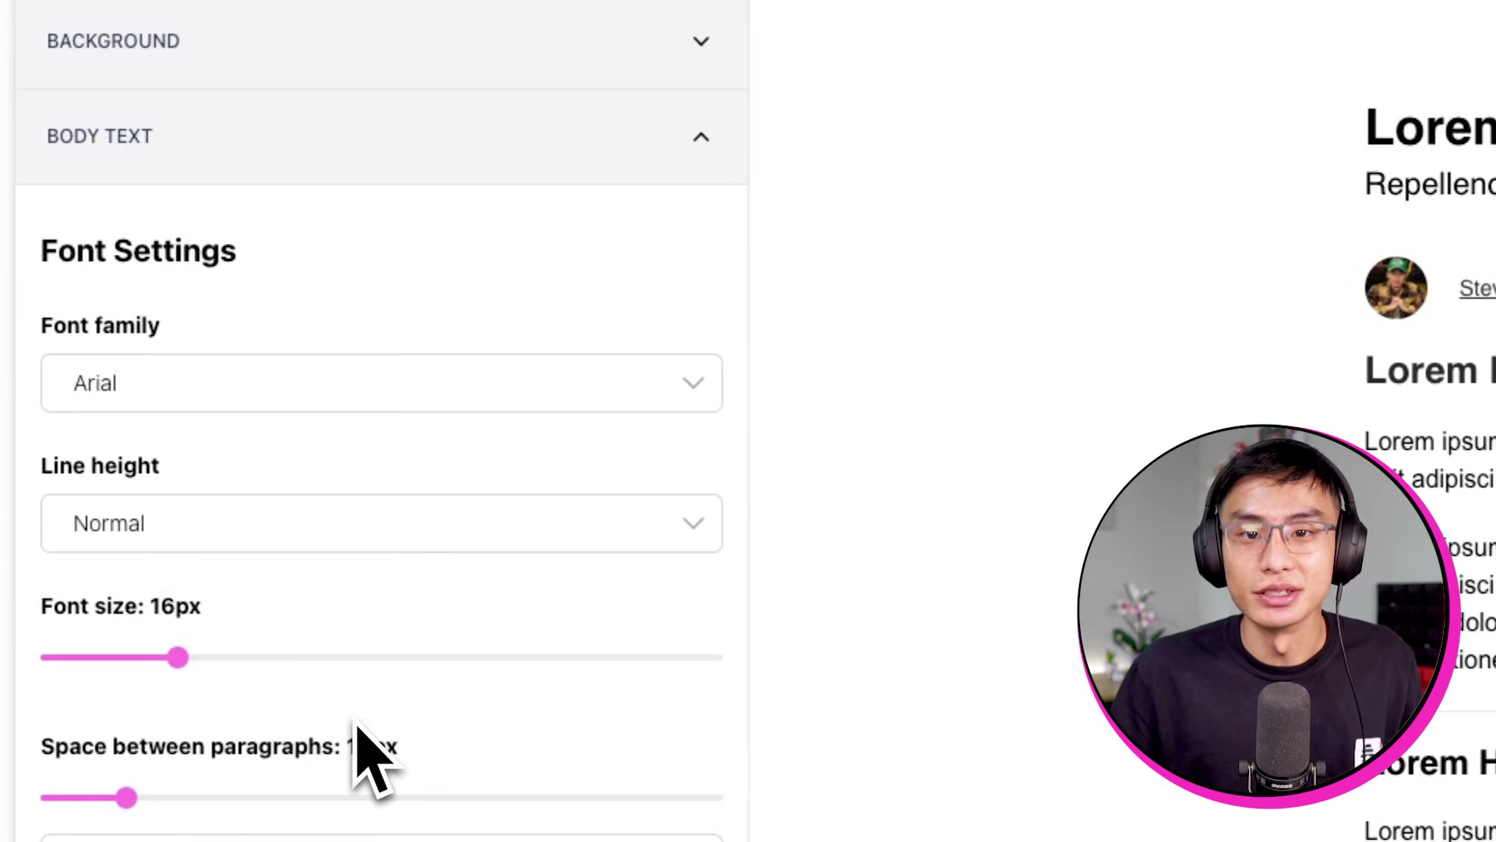
{"action": "left_click", "coordinate": [360, 392]}
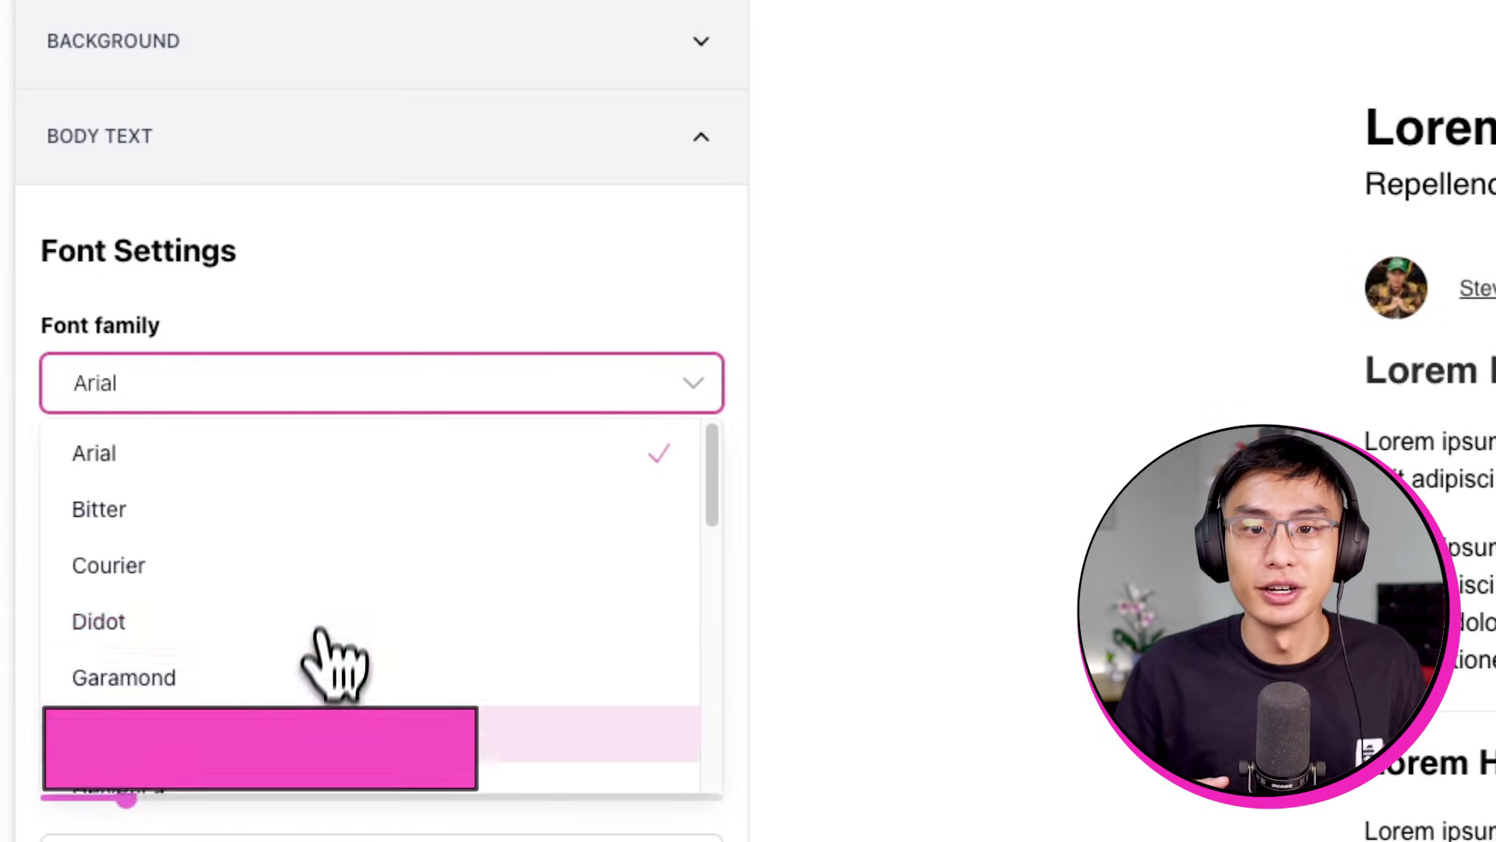
{"action": "scroll", "coordinate": [288, 767], "scroll_direction": "down", "scroll_amount": 1}
{"action": "left_click", "coordinate": [289, 443]}
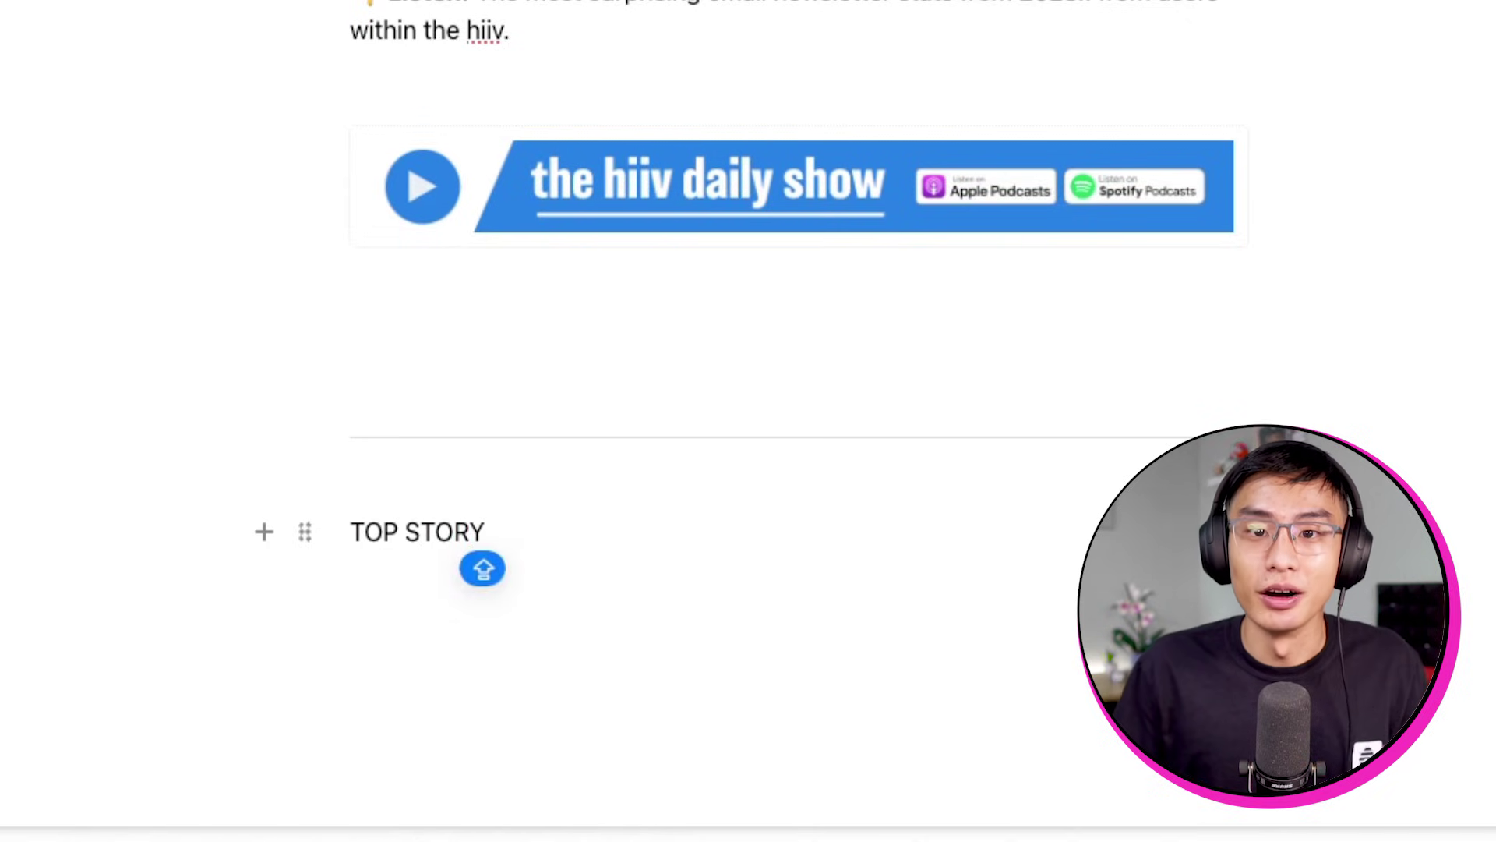
Change the text color of "TOP STORY" below the horizontal rule to the custom pink ff00bf
{"action": "left_click_drag", "start_coordinate": [558, 533], "coordinate": [361, 533]}
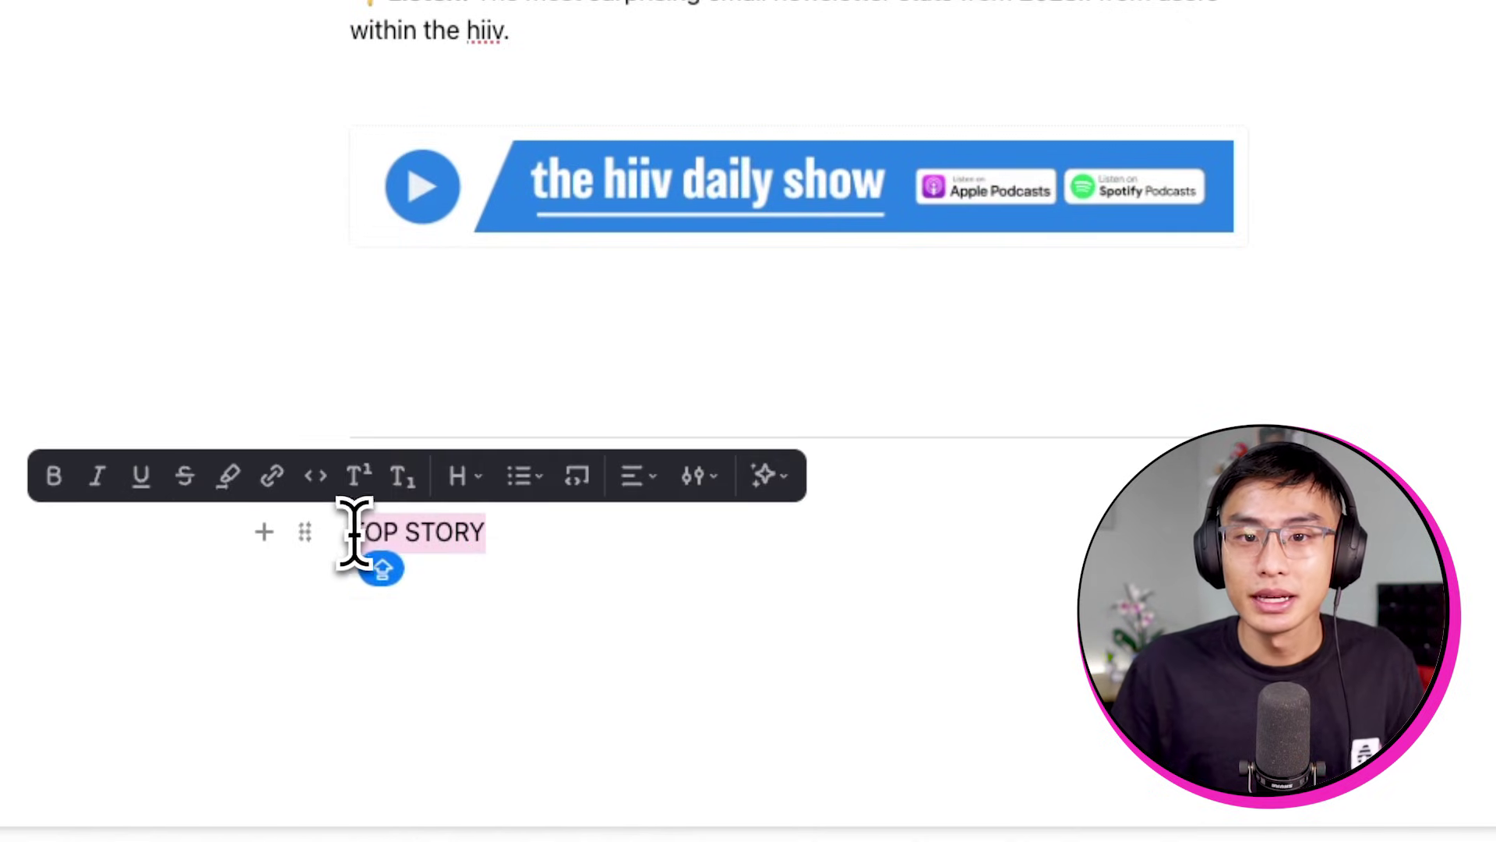
{"action": "left_click", "coordinate": [700, 497]}
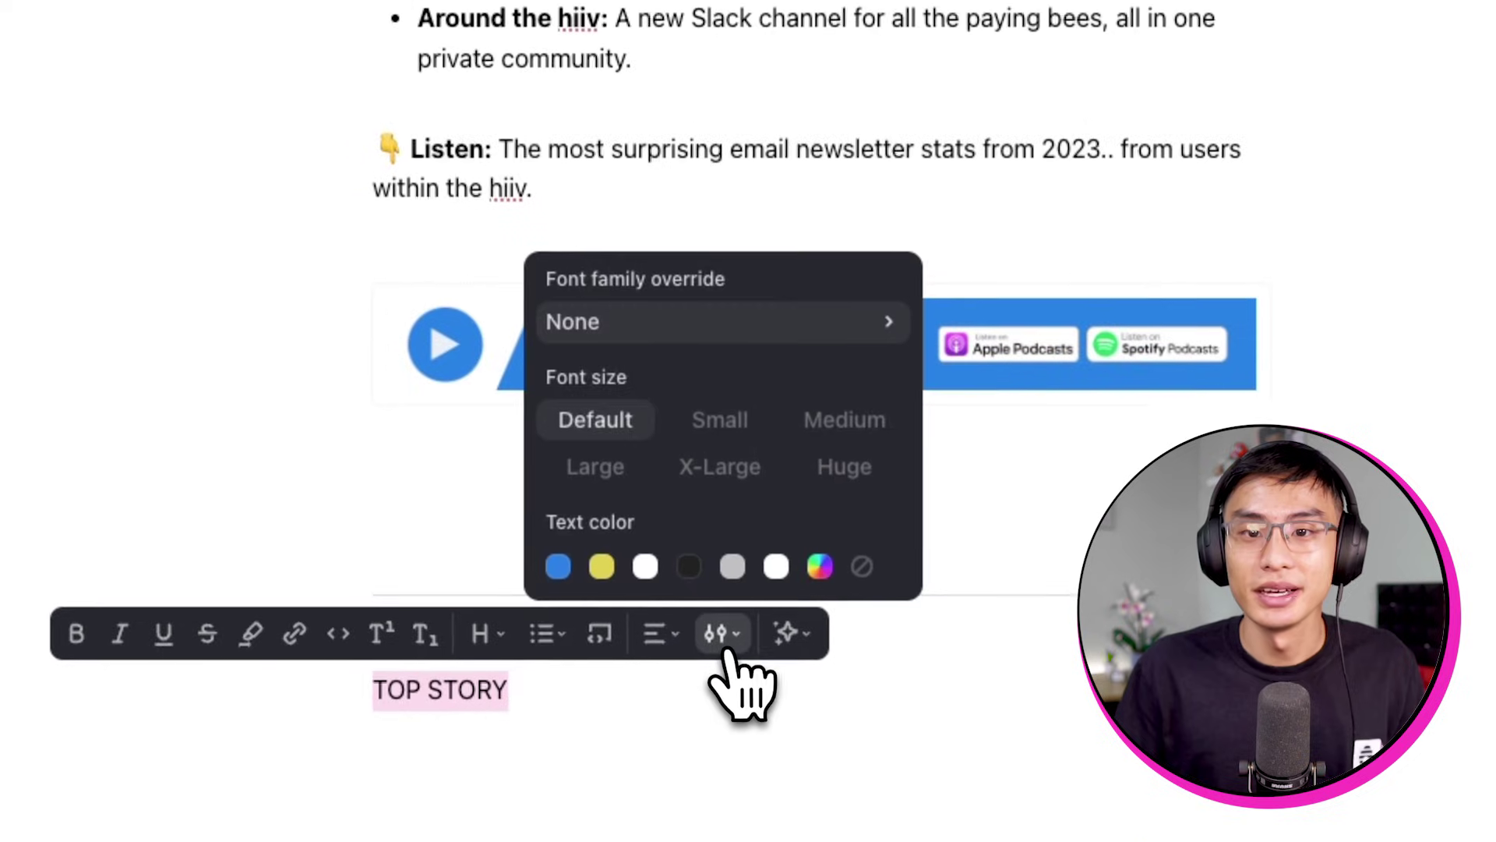
{"action": "left_click", "coordinate": [563, 581]}
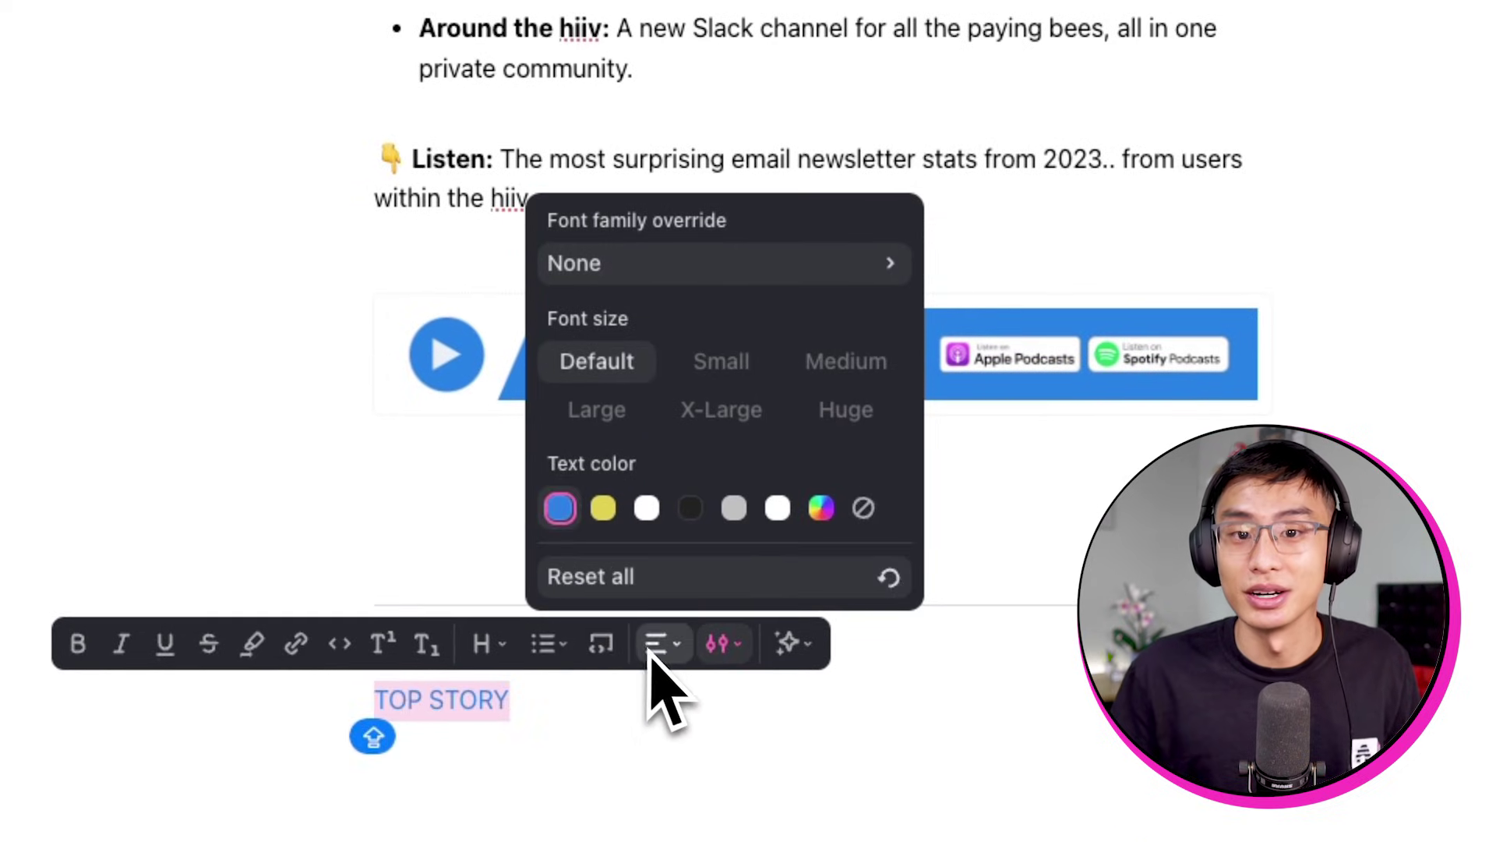
{"action": "left_click", "coordinate": [820, 525]}
{"action": "left_click", "coordinate": [842, 511]}
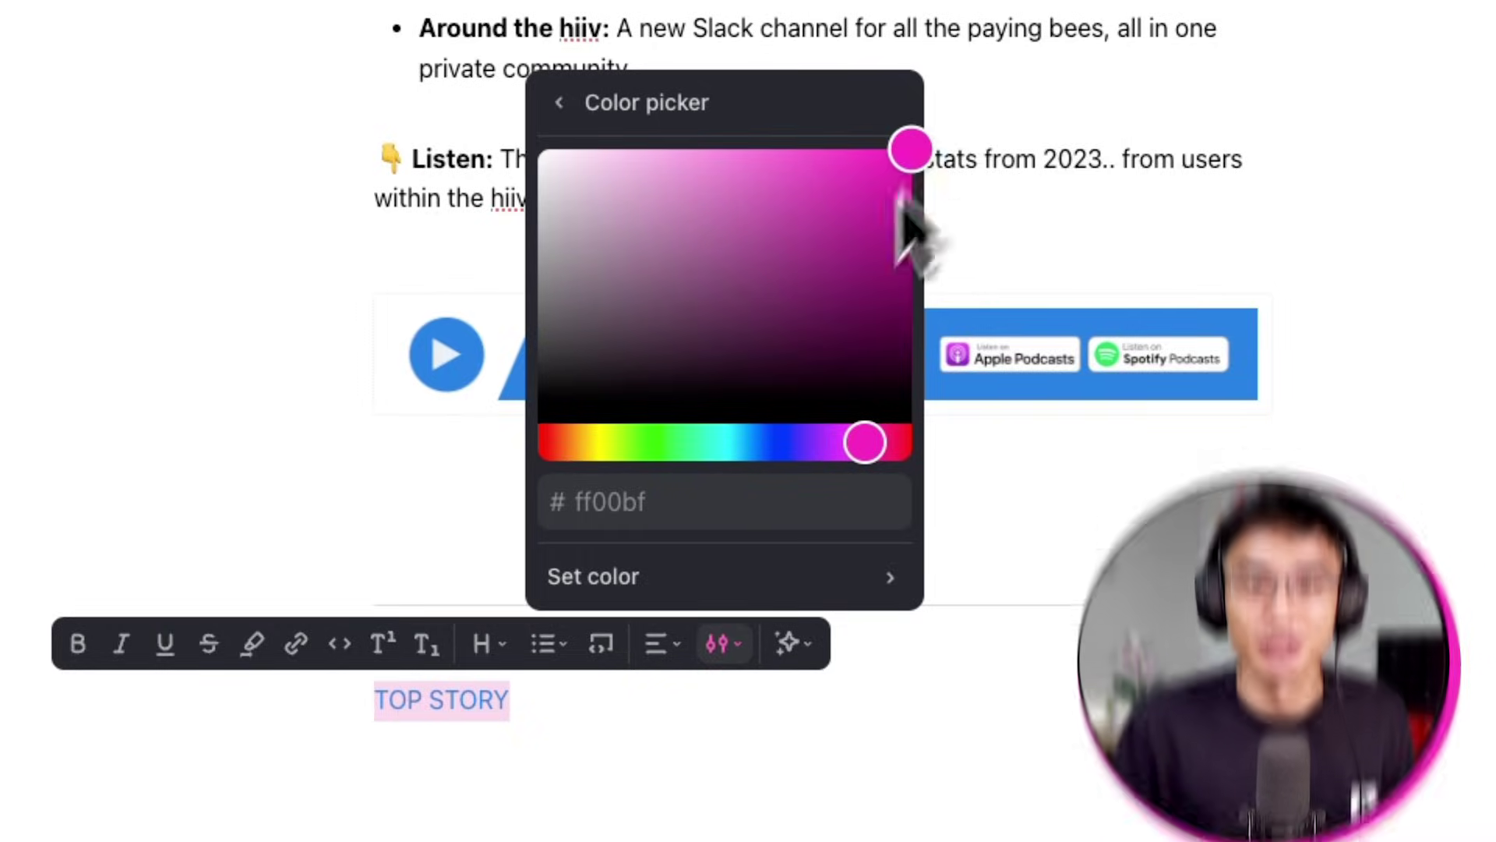
{"action": "left_click", "coordinate": [709, 577]}
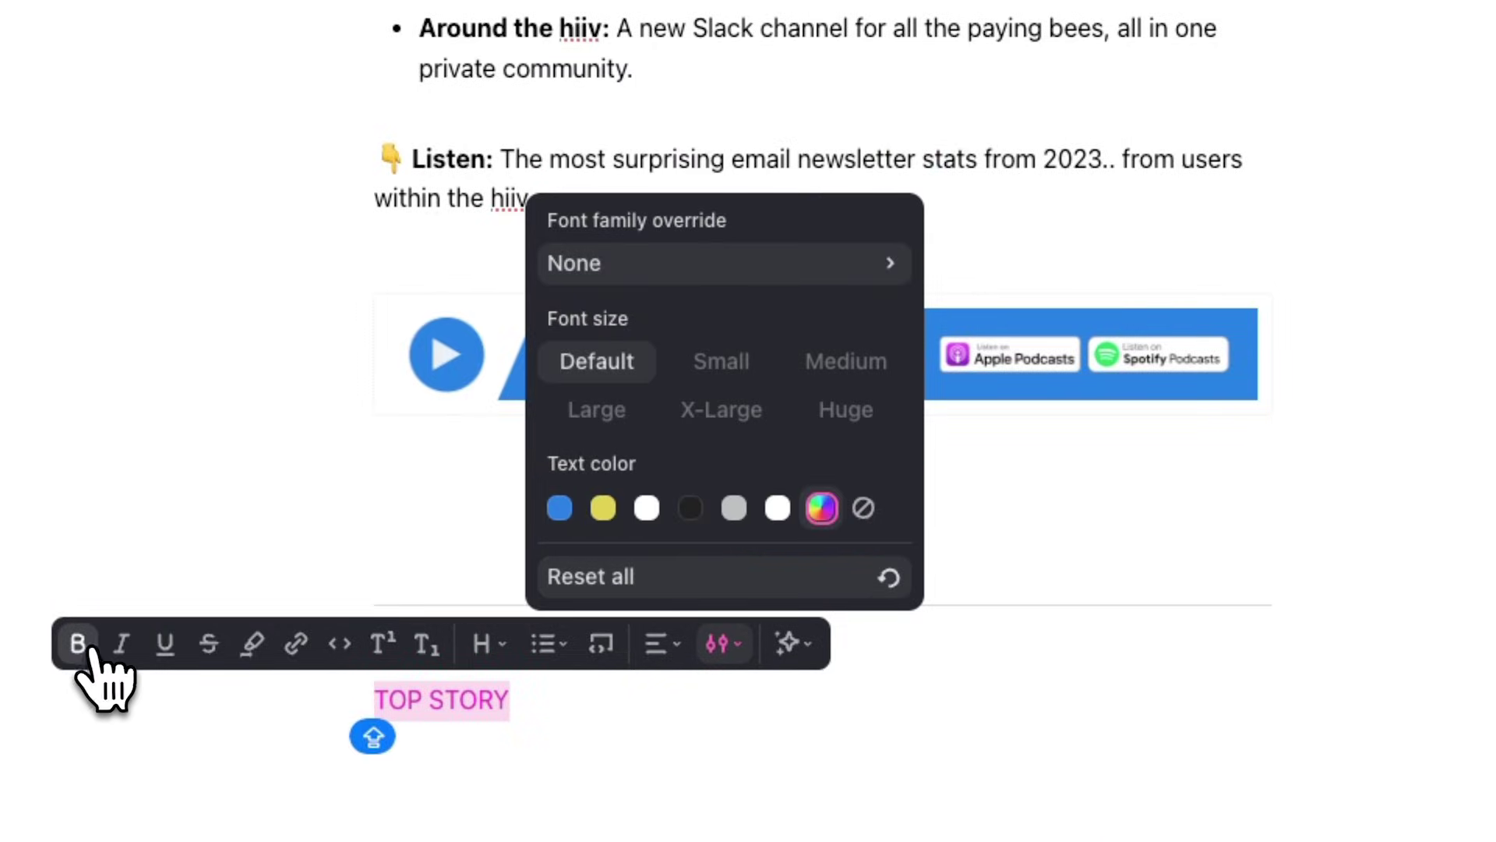
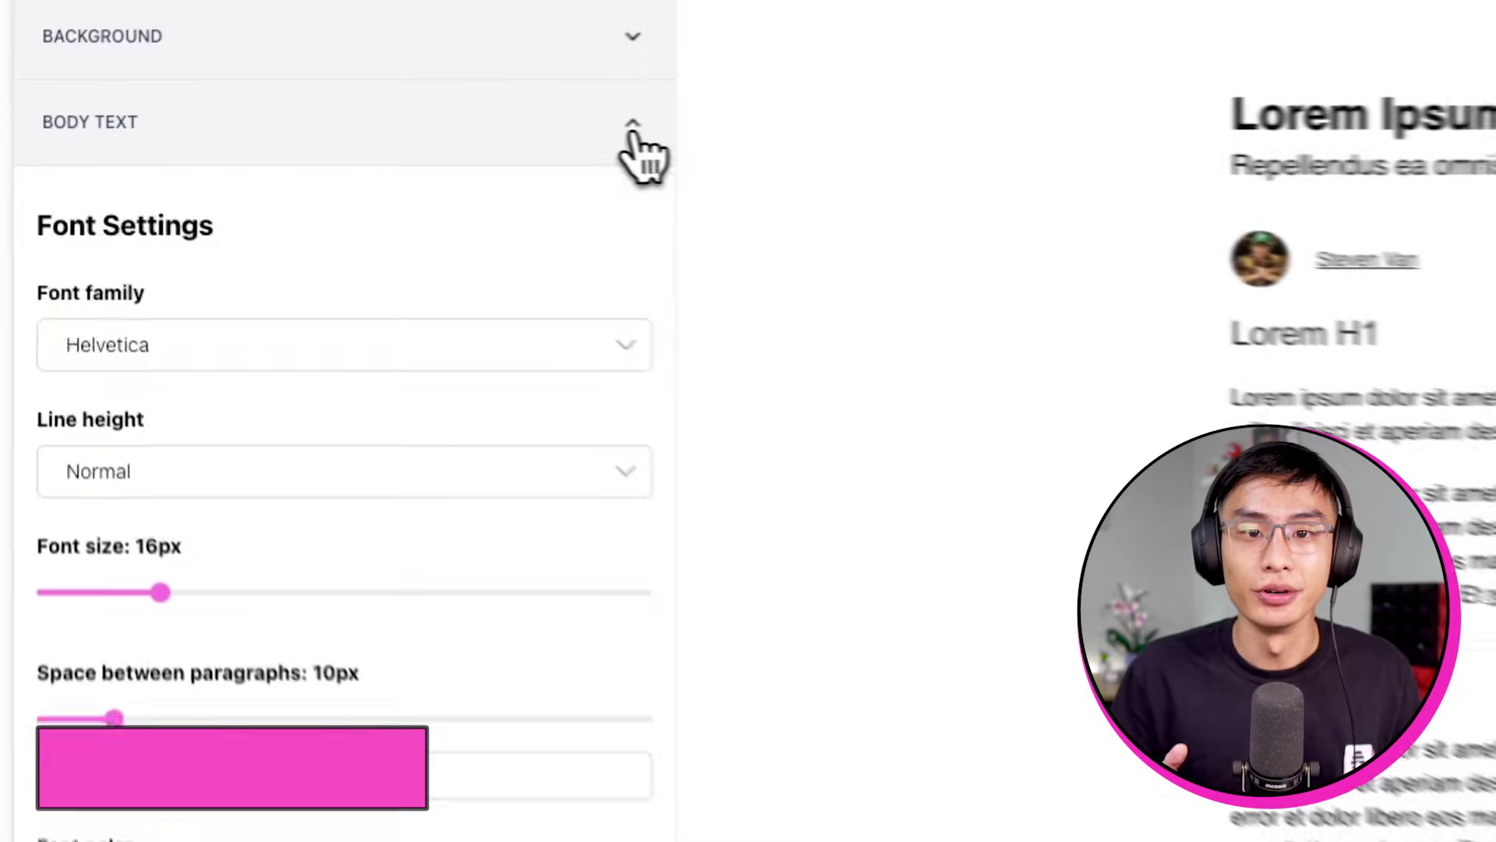
Turn off underlining for inline hyperlinks in the newsletter's body text settings
{"action": "scroll", "coordinate": [296, 444], "scroll_direction": "down", "scroll_amount": 5}
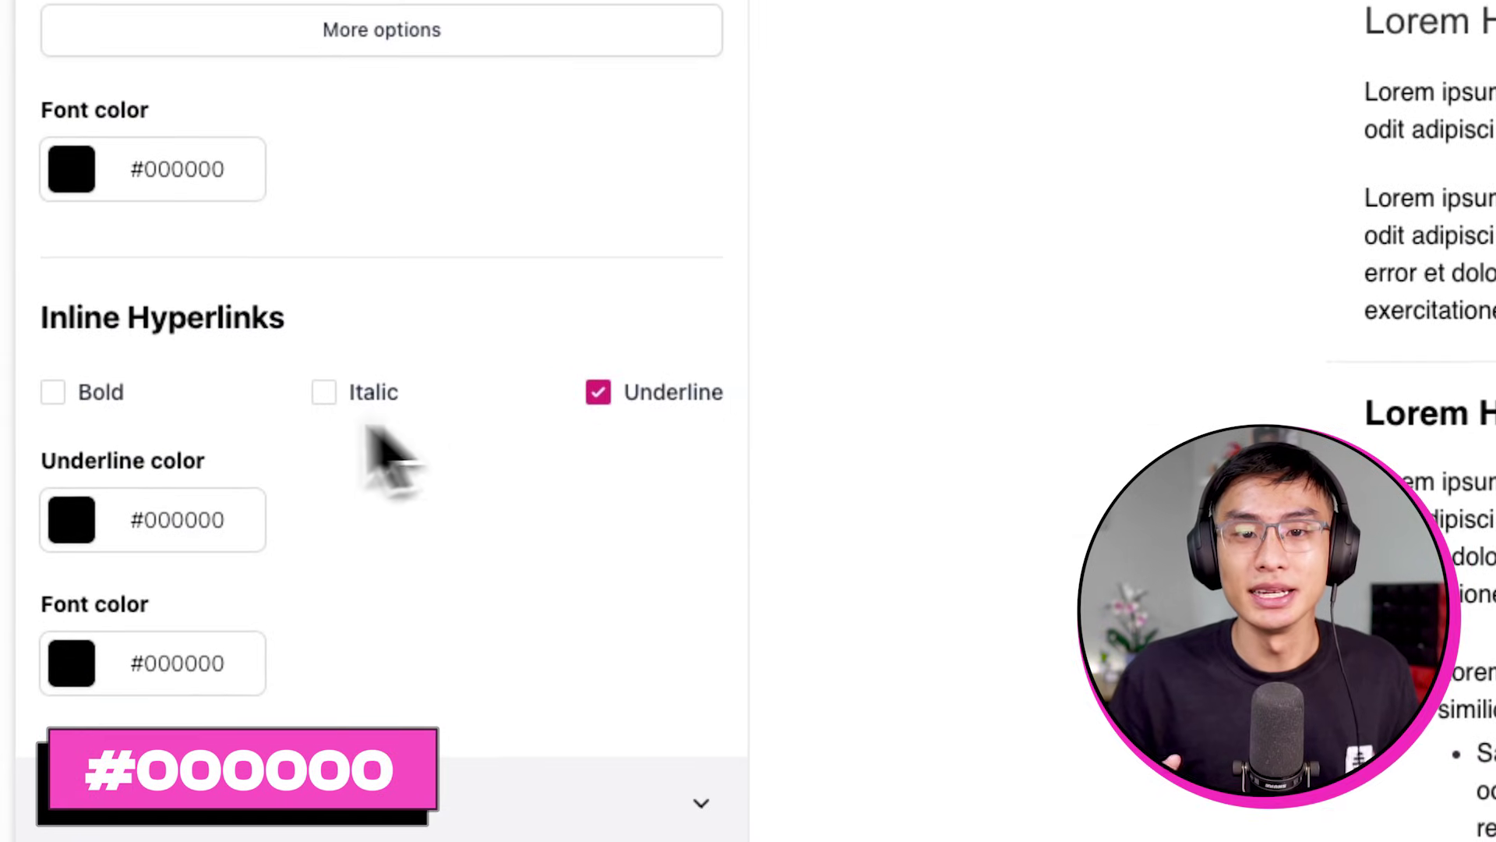
{"action": "left_click", "coordinate": [599, 391]}
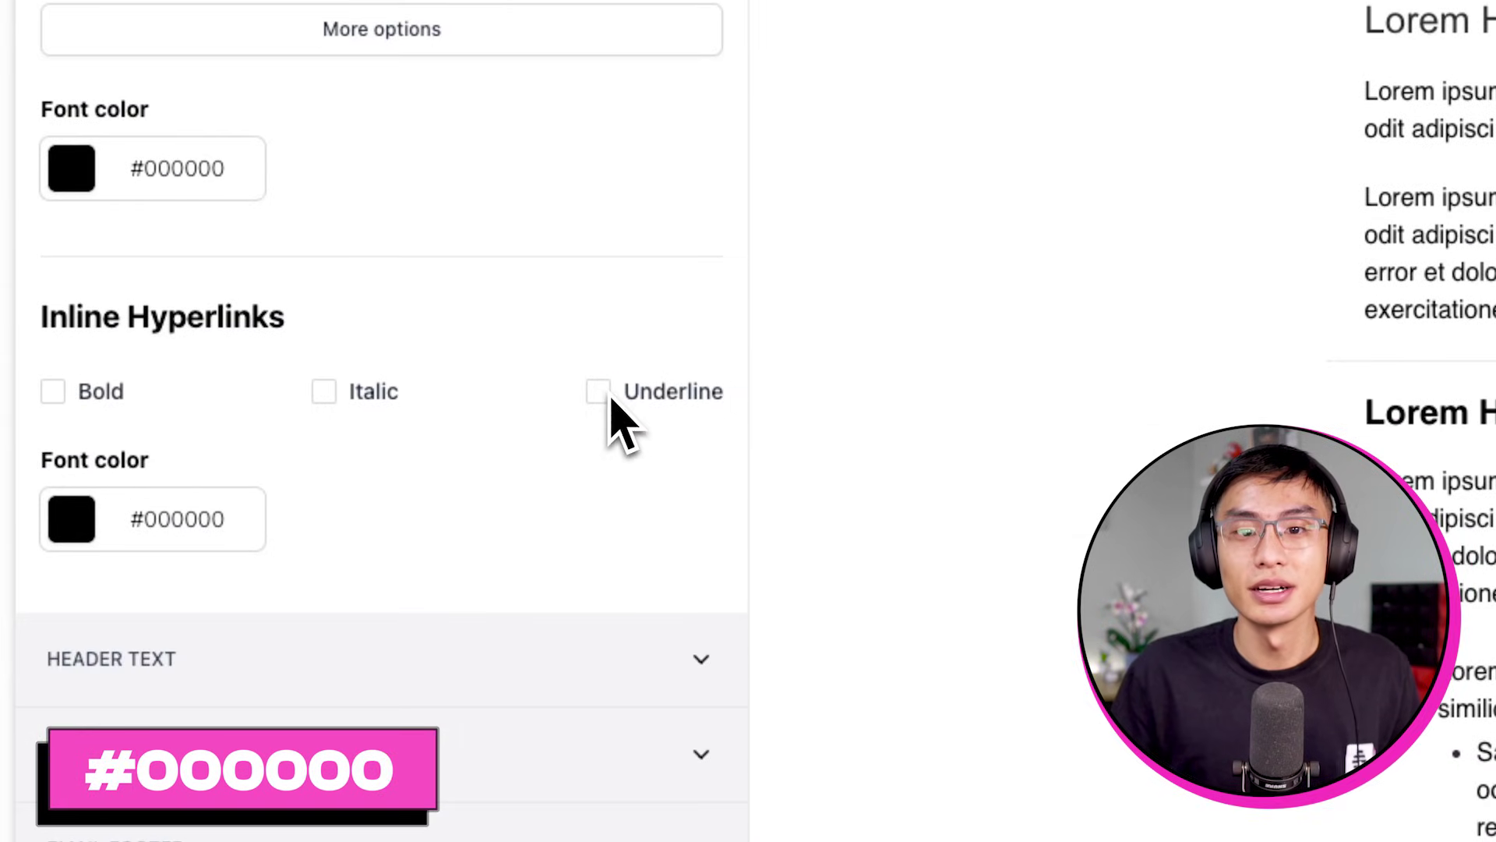
{"action": "left_click", "coordinate": [608, 395]}
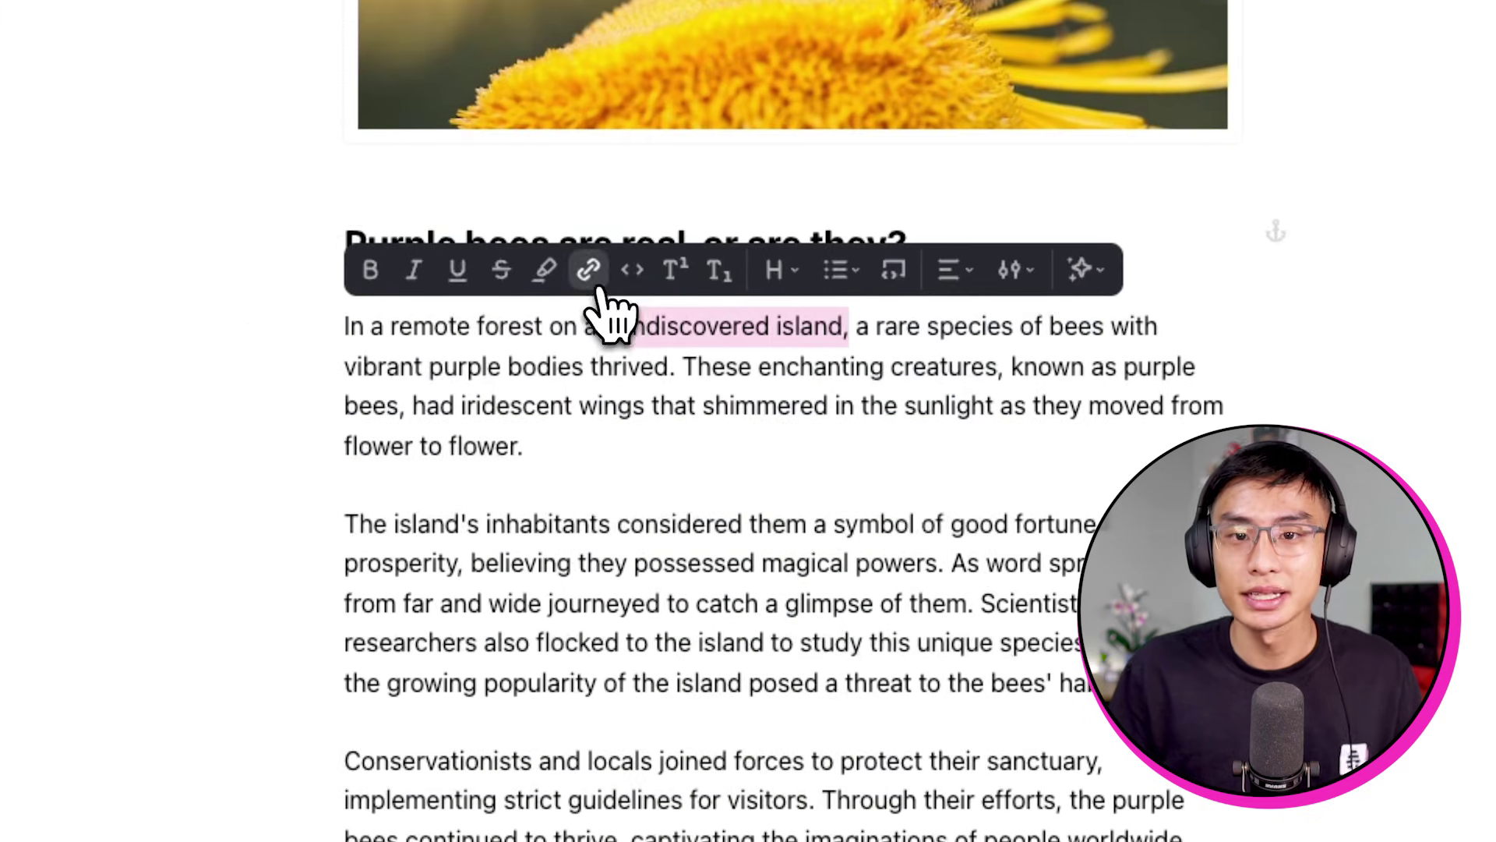
Link the words "undiscovered island" in the purple bees article to beehiiv.com
{"action": "left_click", "coordinate": [594, 285]}
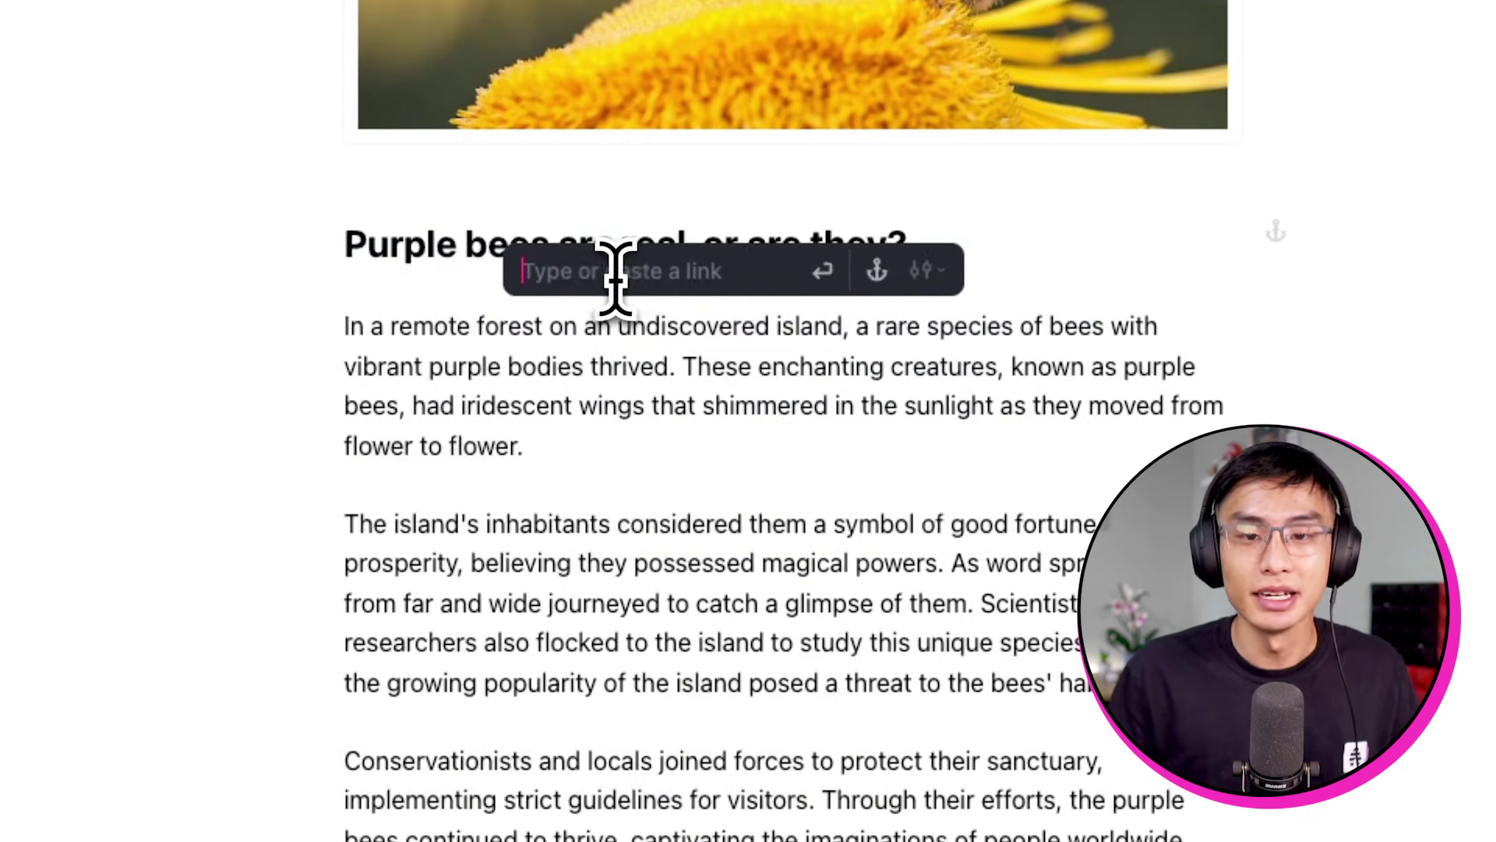
{"action": "type", "text": "beehiiv.com"}
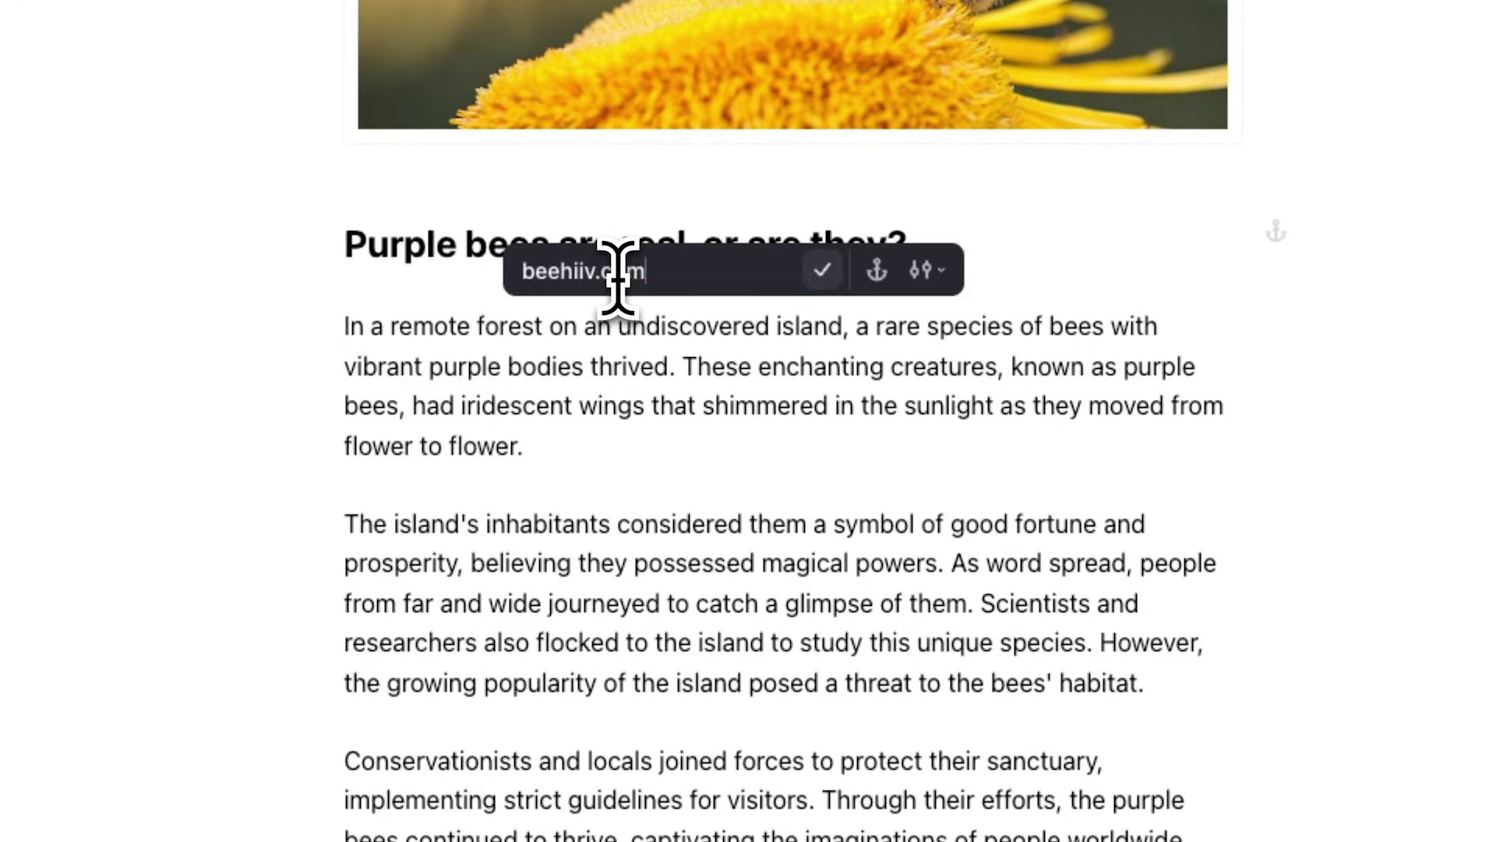
{"action": "key", "text": "Return"}
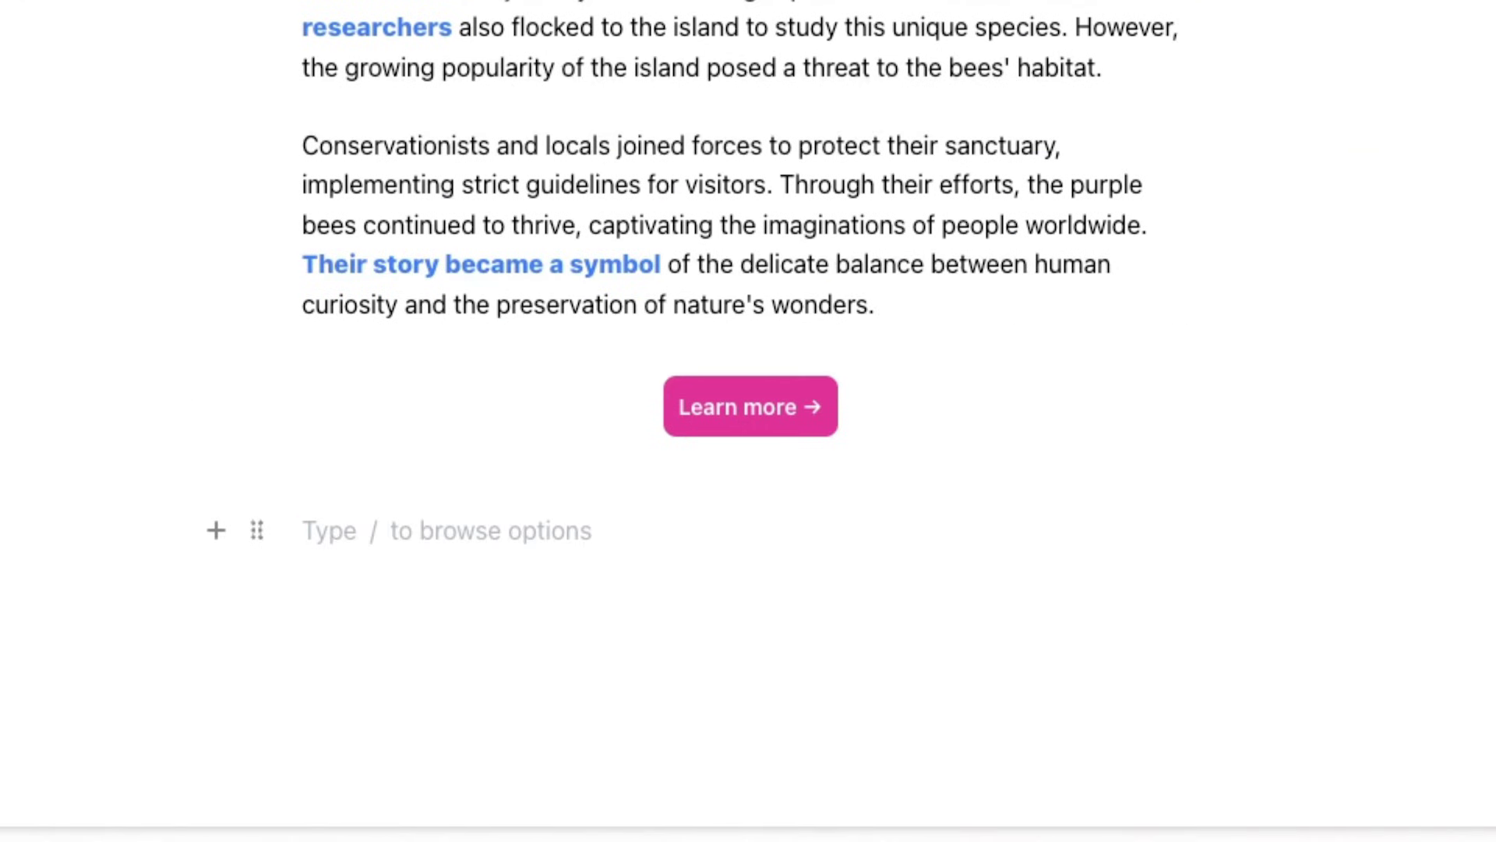
Add a horizontal rule below the Learn more button, followed by a section containing the paragraph about a swarm of bees taking over a small town
{"action": "type", "text": "/hori"}
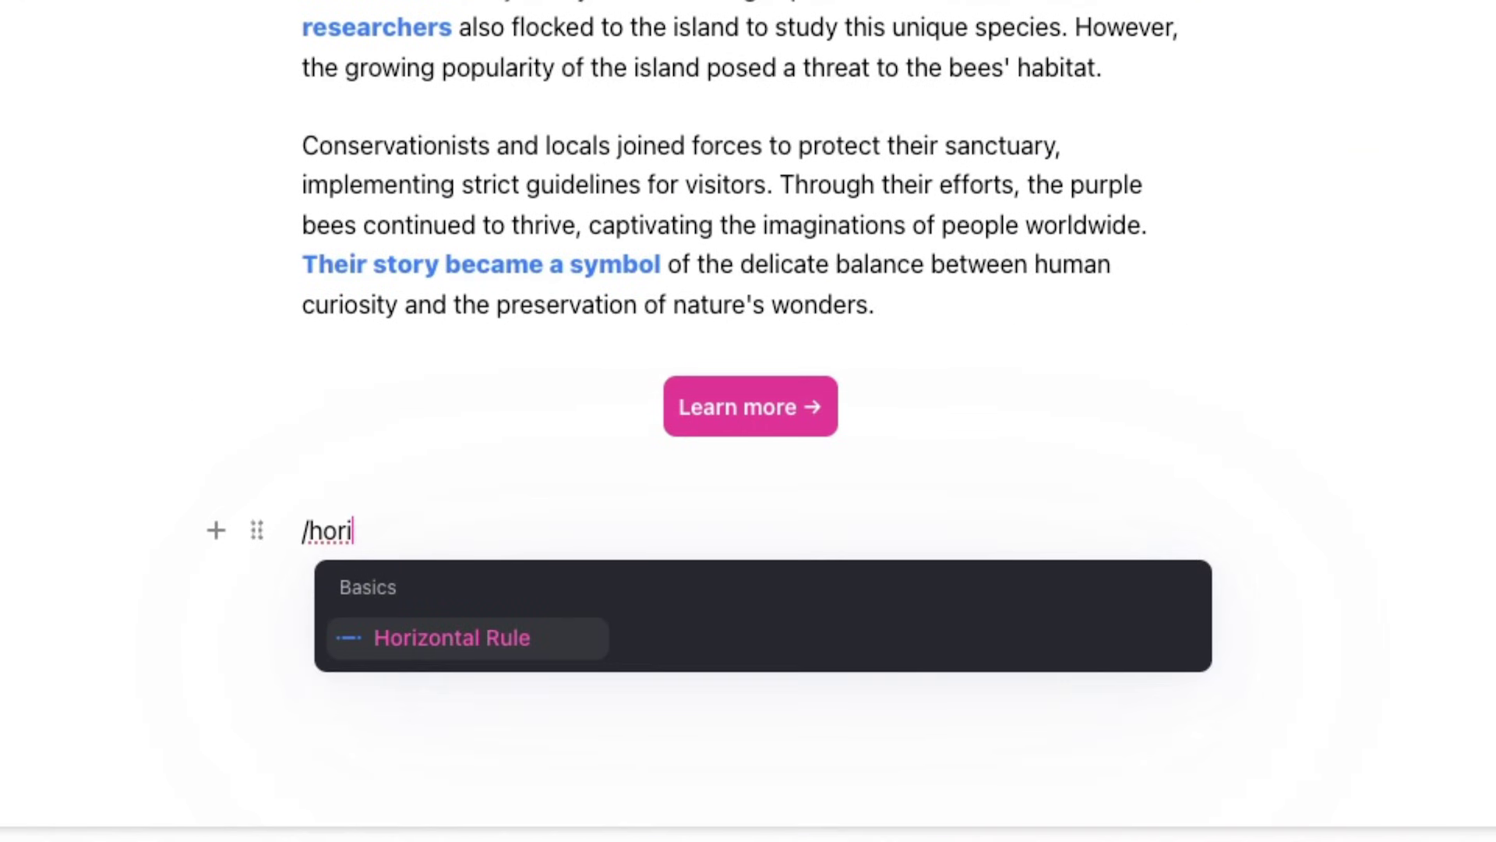
{"action": "key", "text": "Return"}
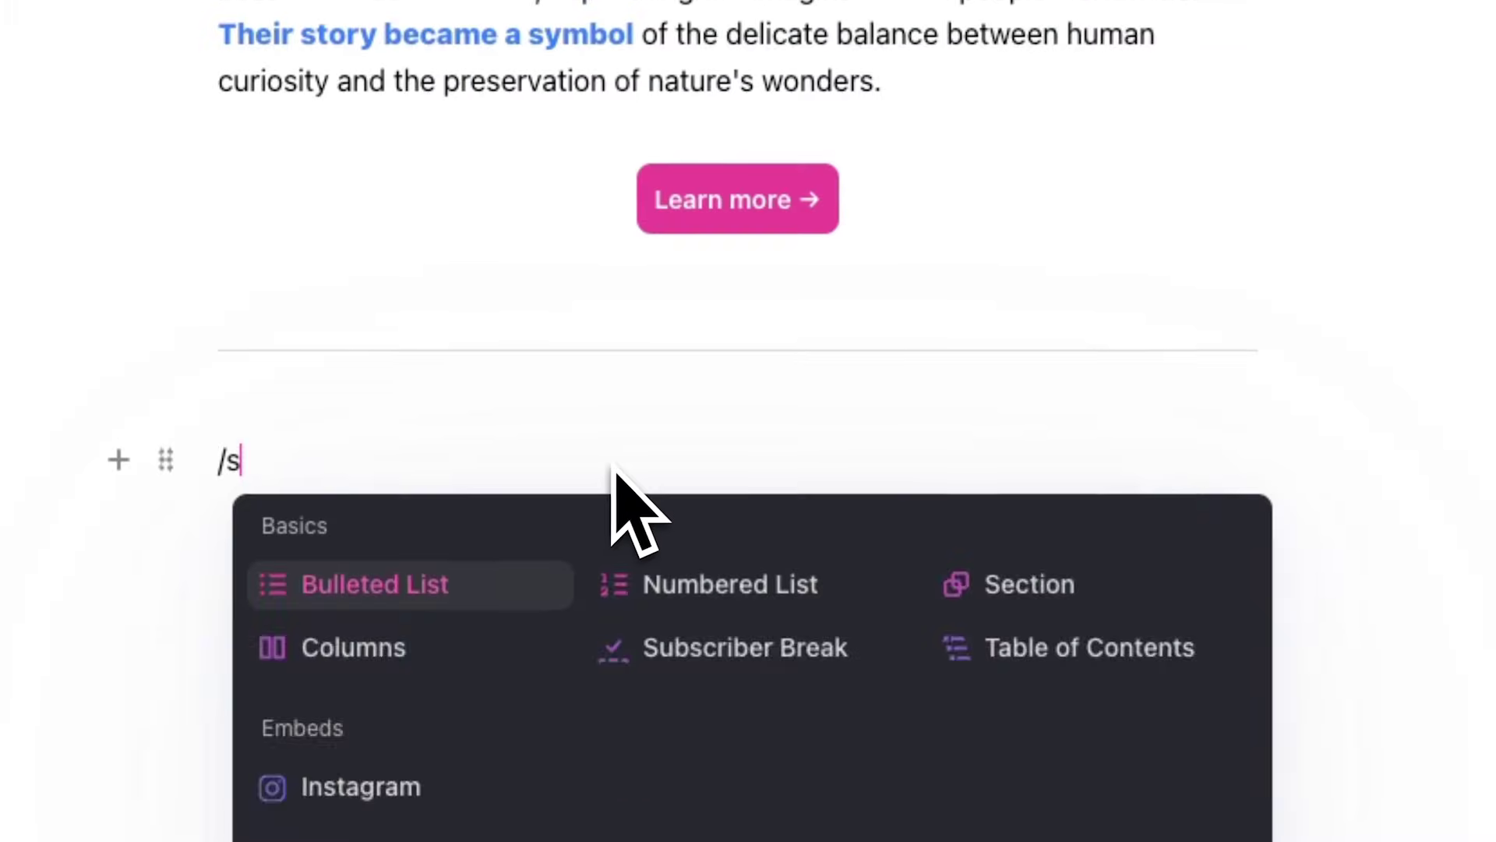
{"action": "type", "text": "ec"}
{"action": "left_click", "coordinate": [437, 581]}
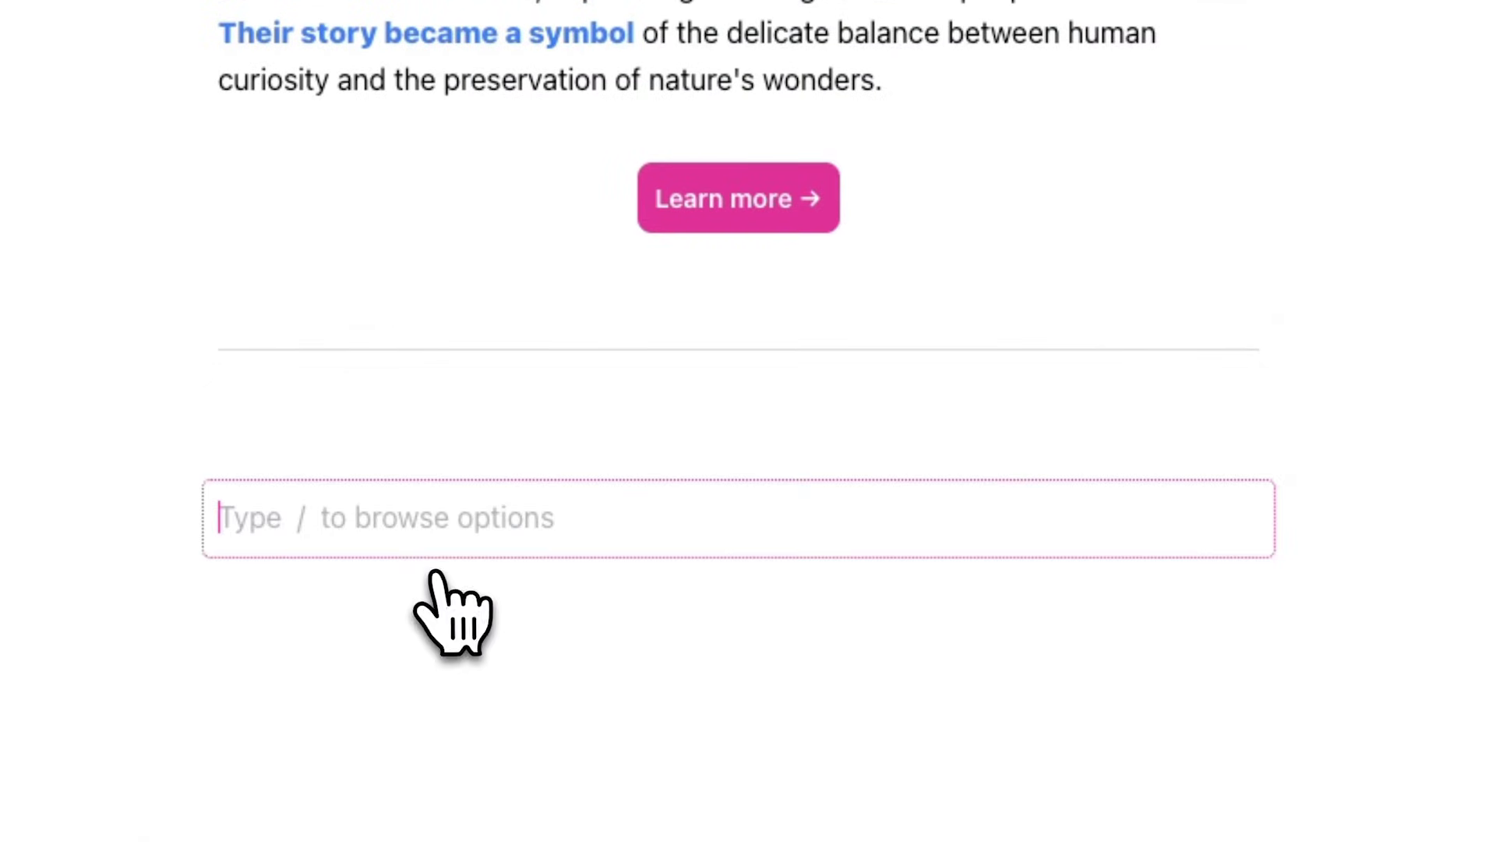
{"action": "type", "text": "A swarm of bees has taken over a small town, causing chaos and panic among residents. Local authorities are struggling to contain the situation as the bees multiply and disrupt daily life. Experts are working to find a solution before the town becomes completely overrun."}
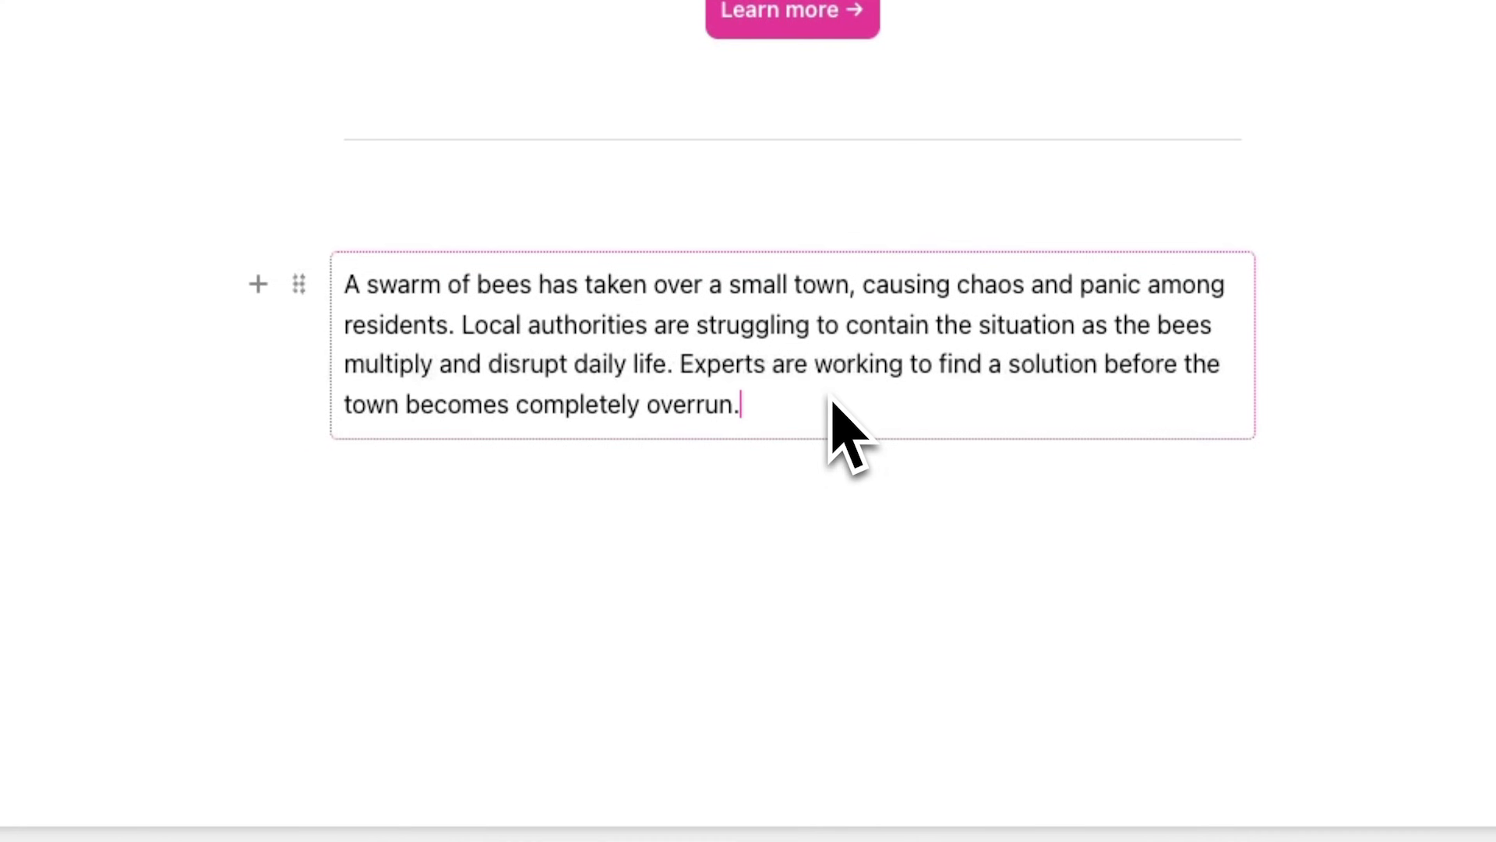
Give the bee swarm section a custom background color of #EAF0F6
{"action": "left_click", "coordinate": [298, 289]}
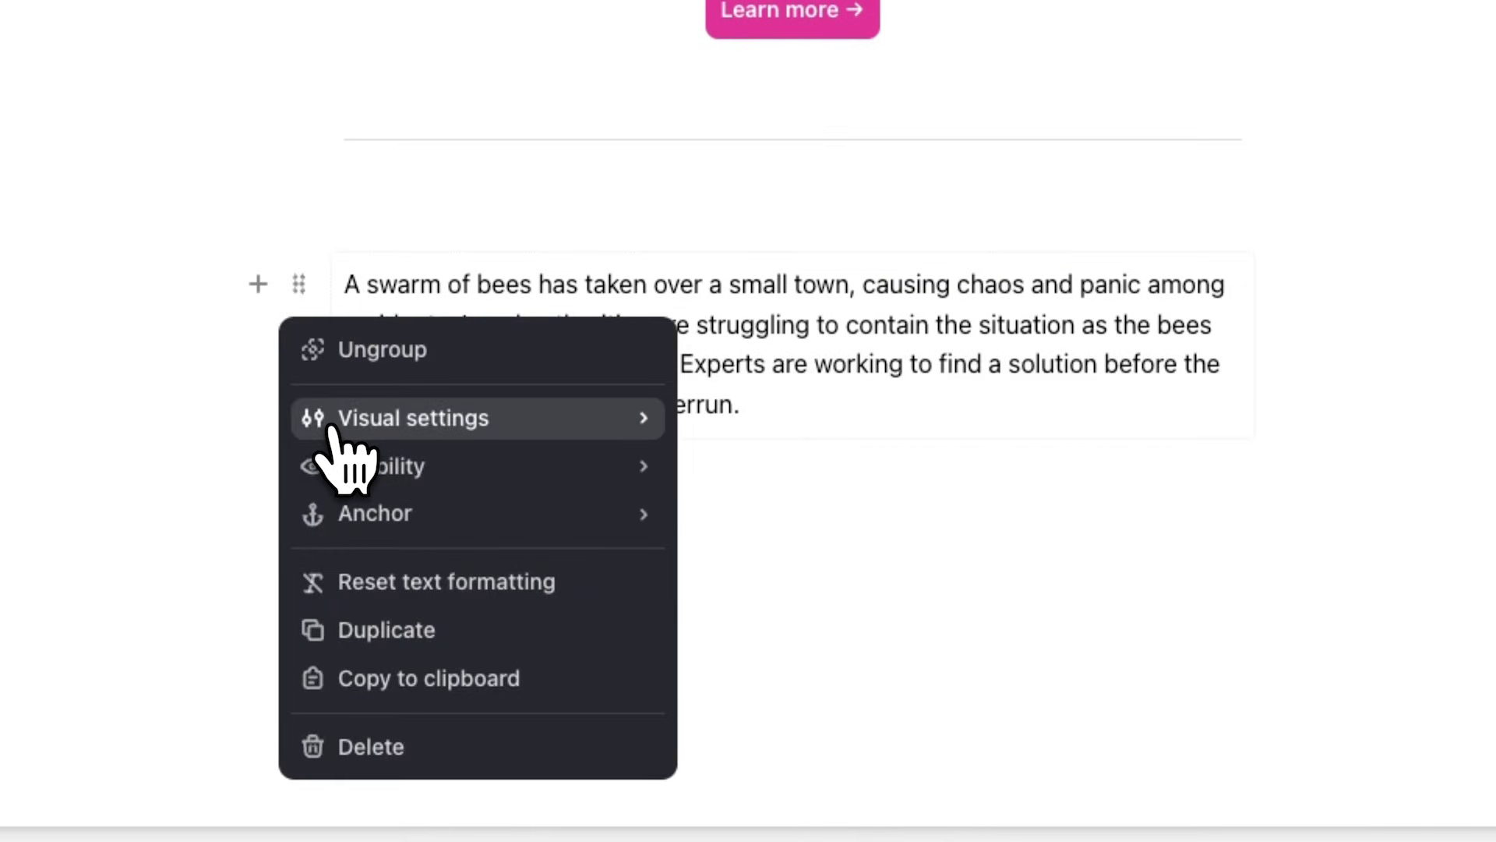
{"action": "left_click", "coordinate": [330, 427]}
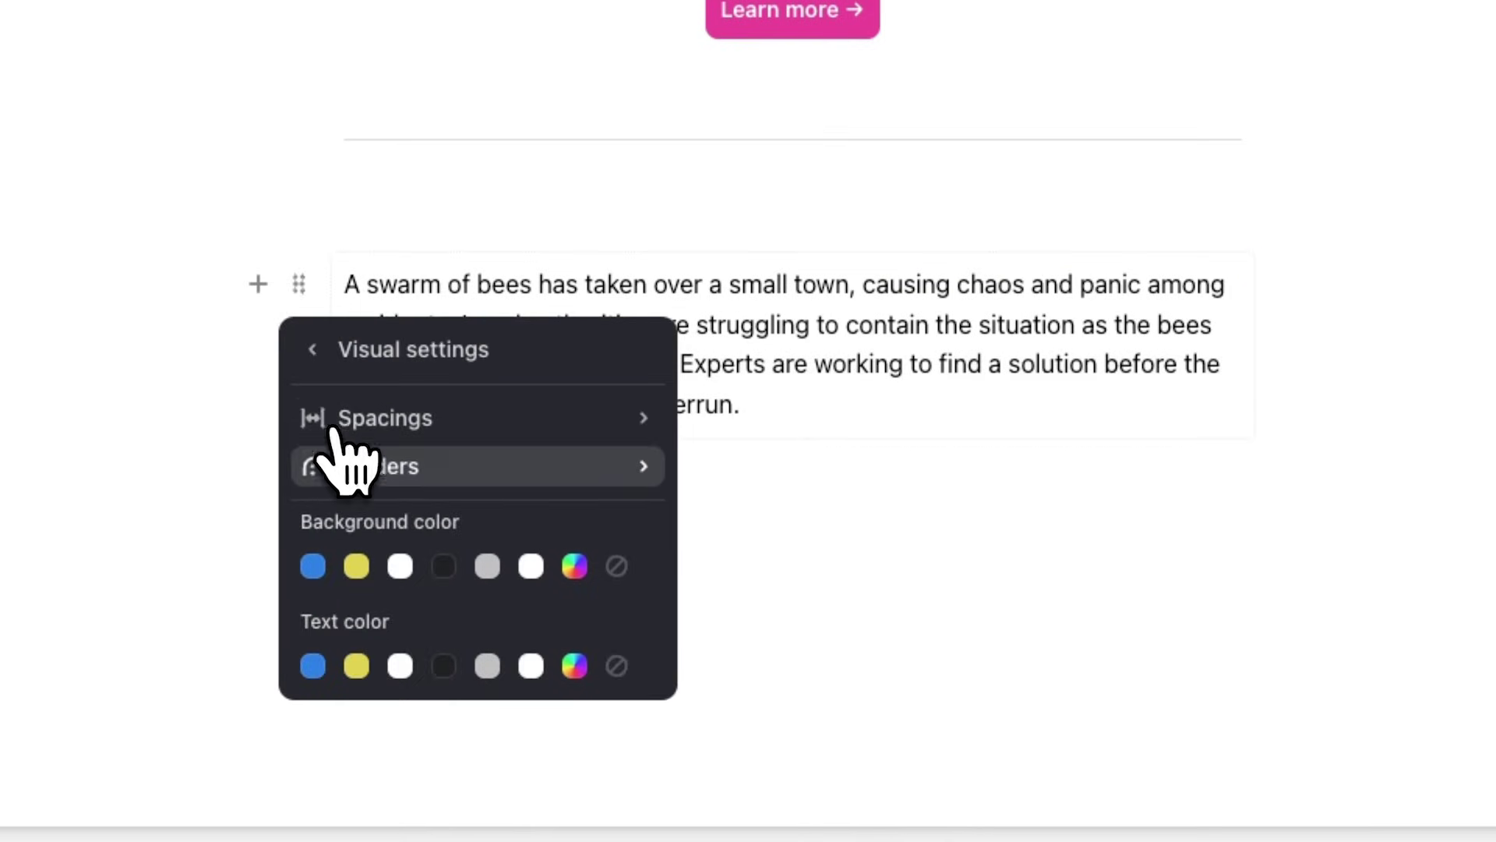
{"action": "left_click", "coordinate": [575, 566]}
{"action": "type", "text": "eaf0f6"}
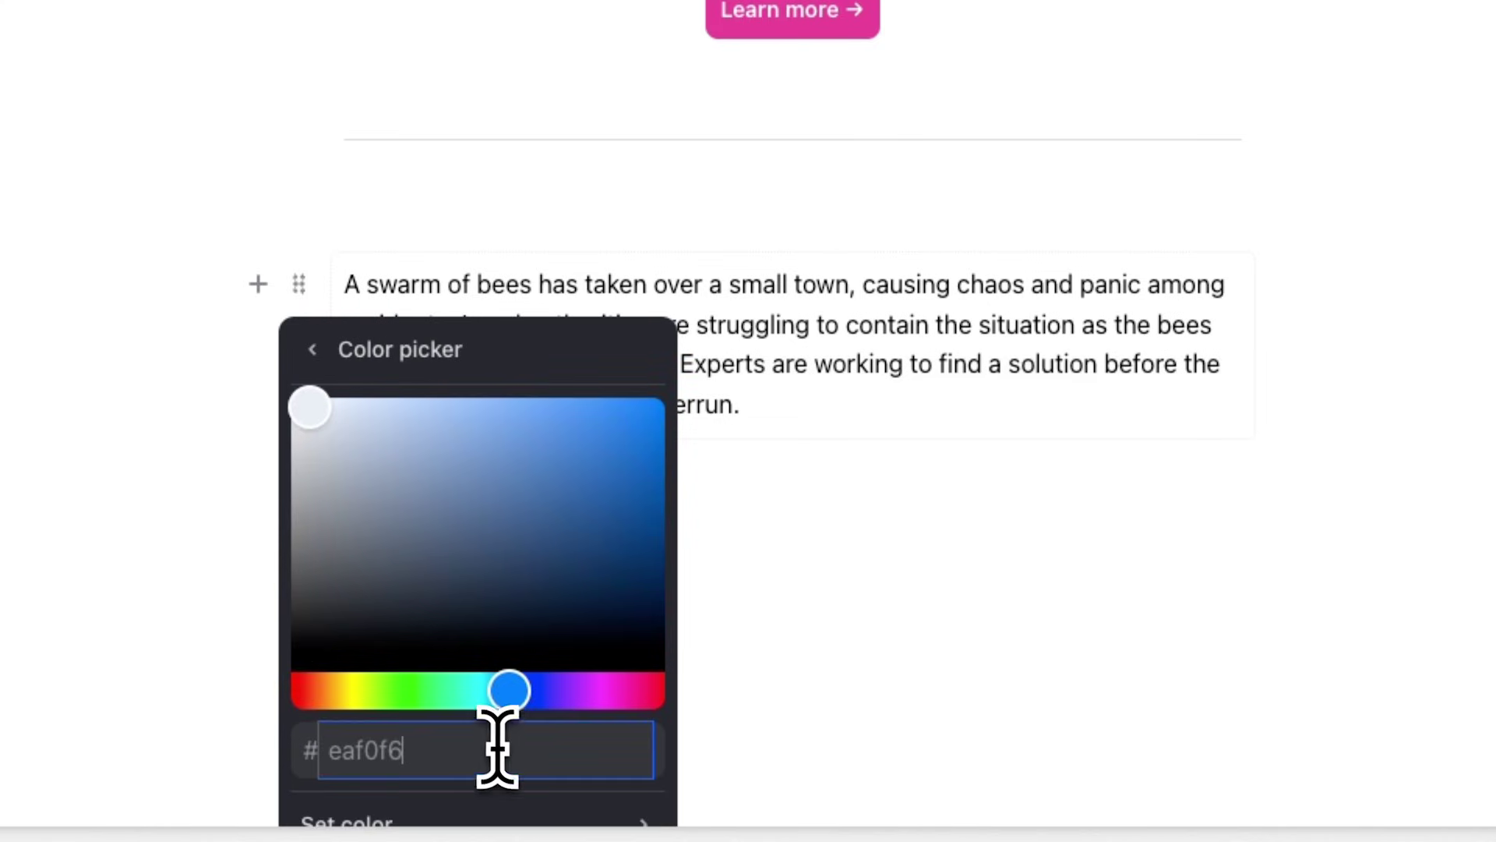
{"action": "scroll", "coordinate": [514, 780], "scroll_direction": "down", "scroll_amount": 1}
{"action": "left_click", "coordinate": [533, 795]}
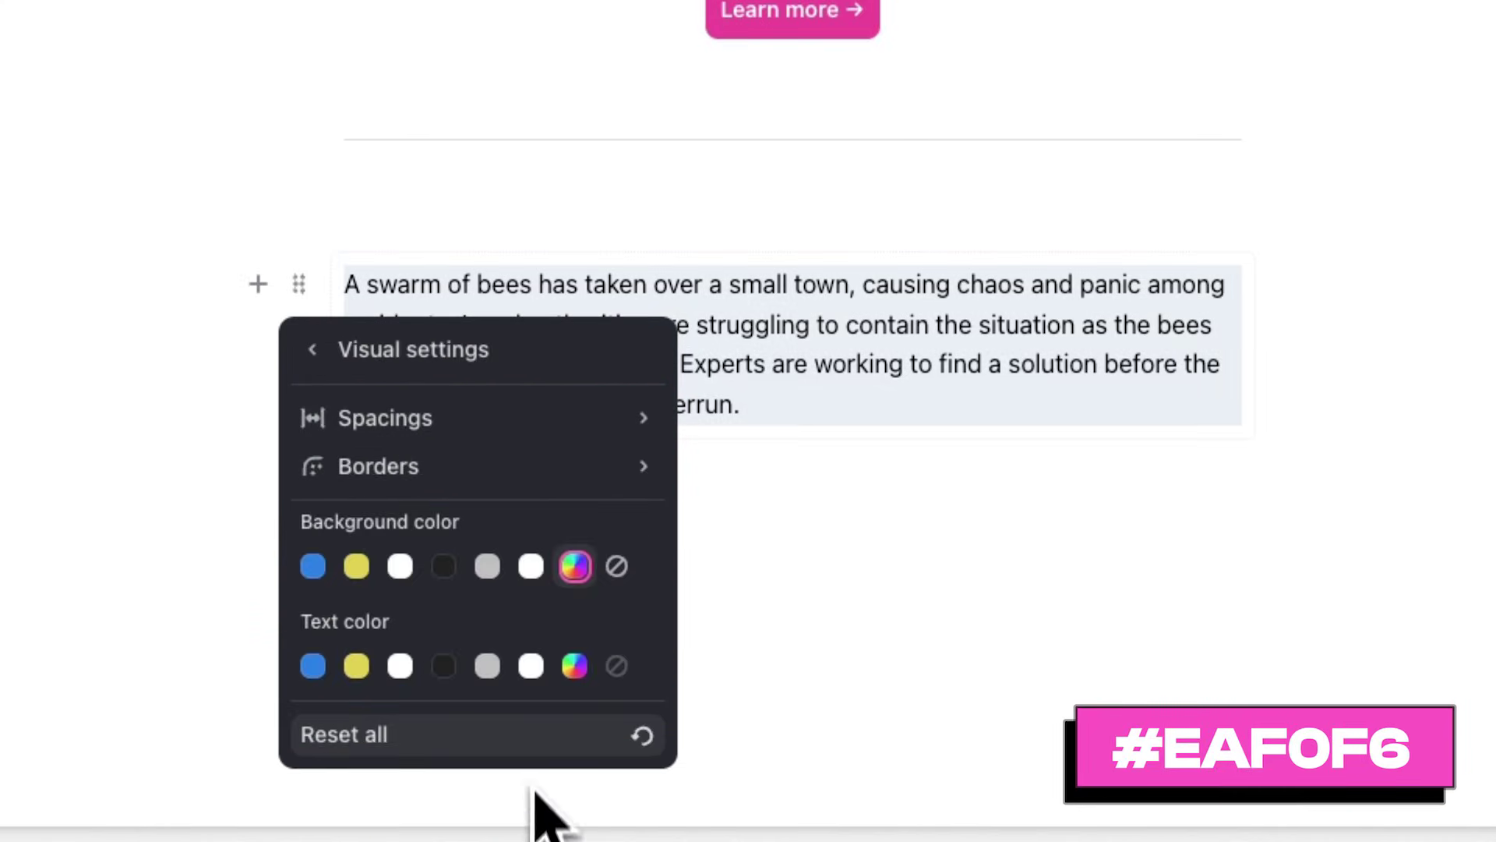
Set both the inner and outer spacing of the bee swarm section to 10 px
{"action": "left_click", "coordinate": [545, 421]}
{"action": "left_click", "coordinate": [538, 458]}
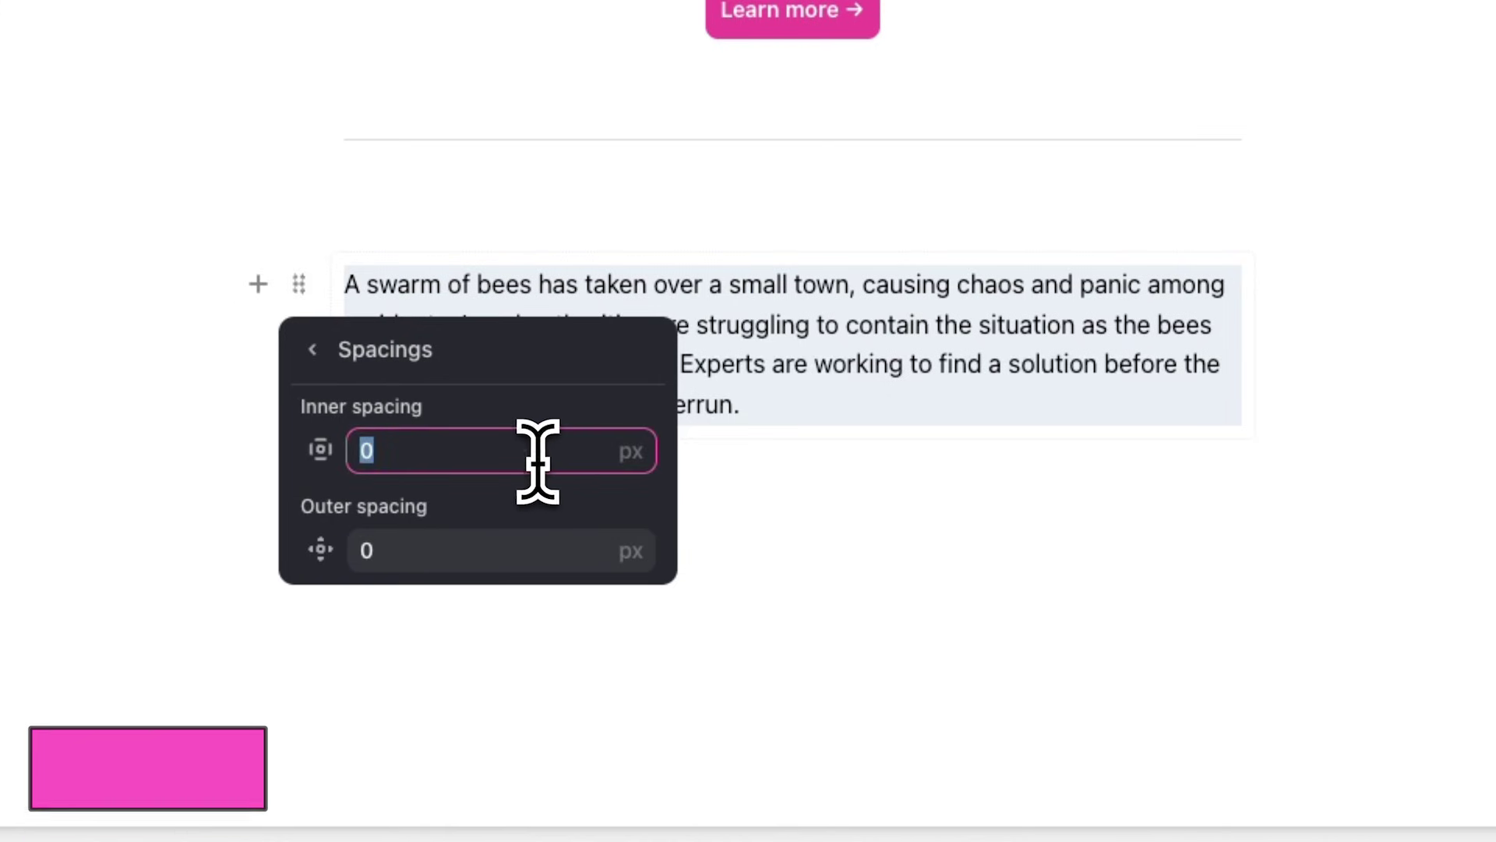
{"action": "type", "text": "10"}
{"action": "key", "text": "Tab"}
{"action": "type", "text": "10"}
{"action": "key", "text": "Tab"}
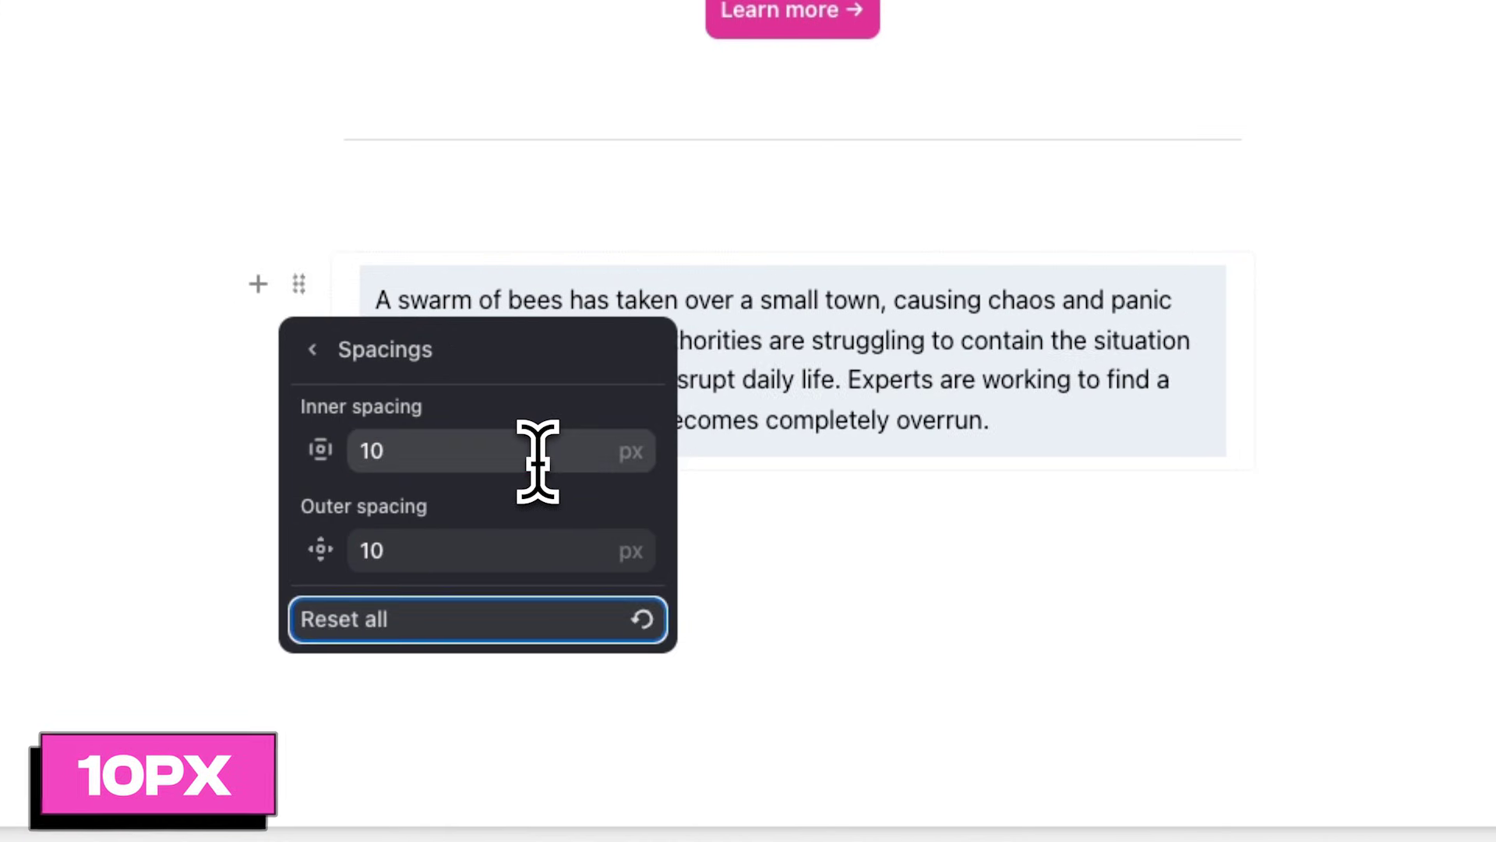
{"action": "left_click", "coordinate": [336, 361]}
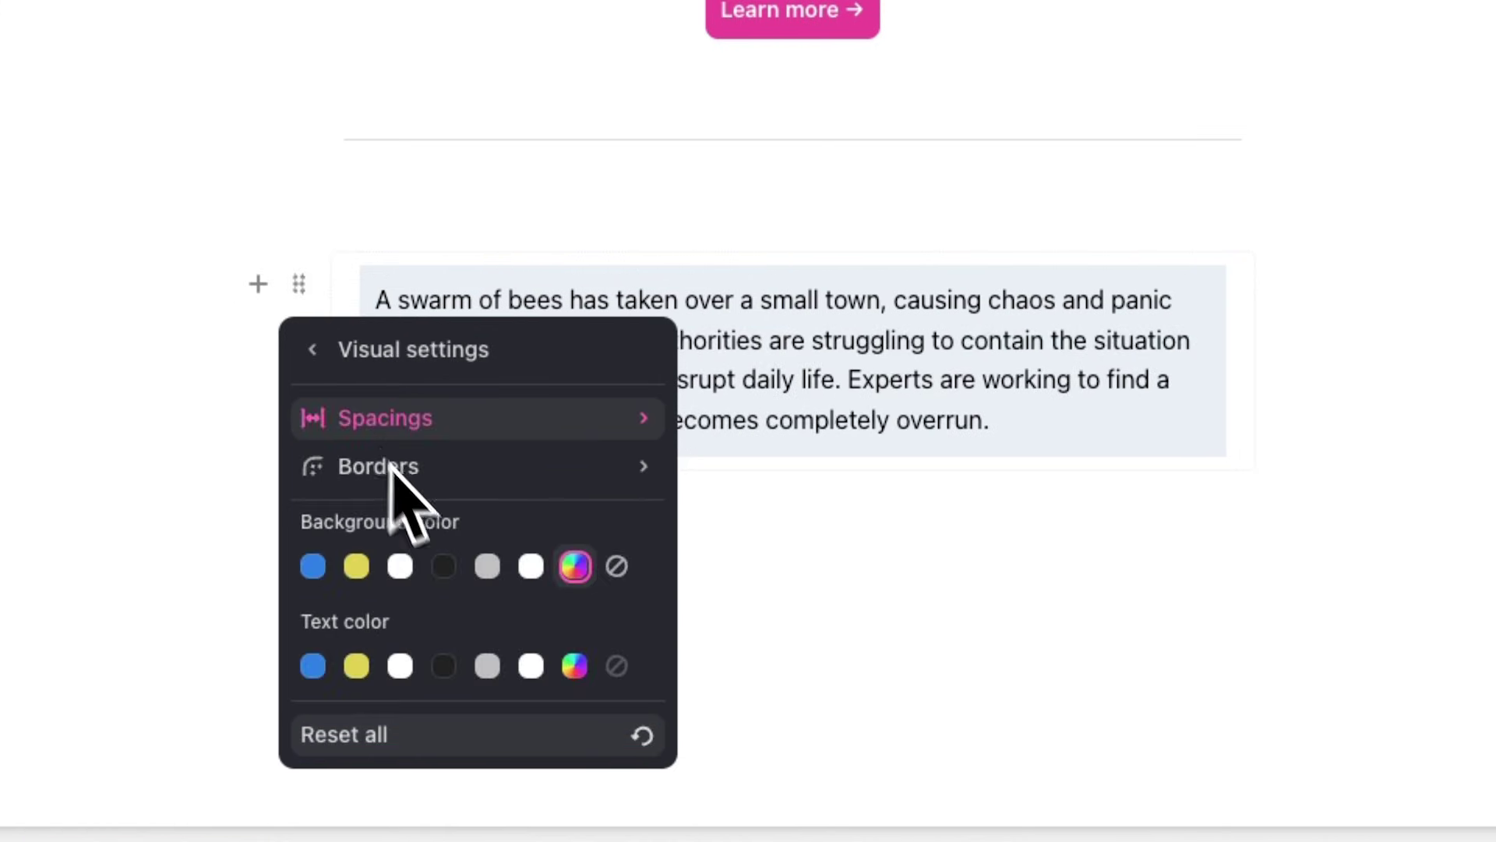
Set the section's border radius to 15 px, trying 50 px as an alternative, and open the border thickness for editing
{"action": "left_click", "coordinate": [422, 475]}
{"action": "left_click", "coordinate": [423, 470]}
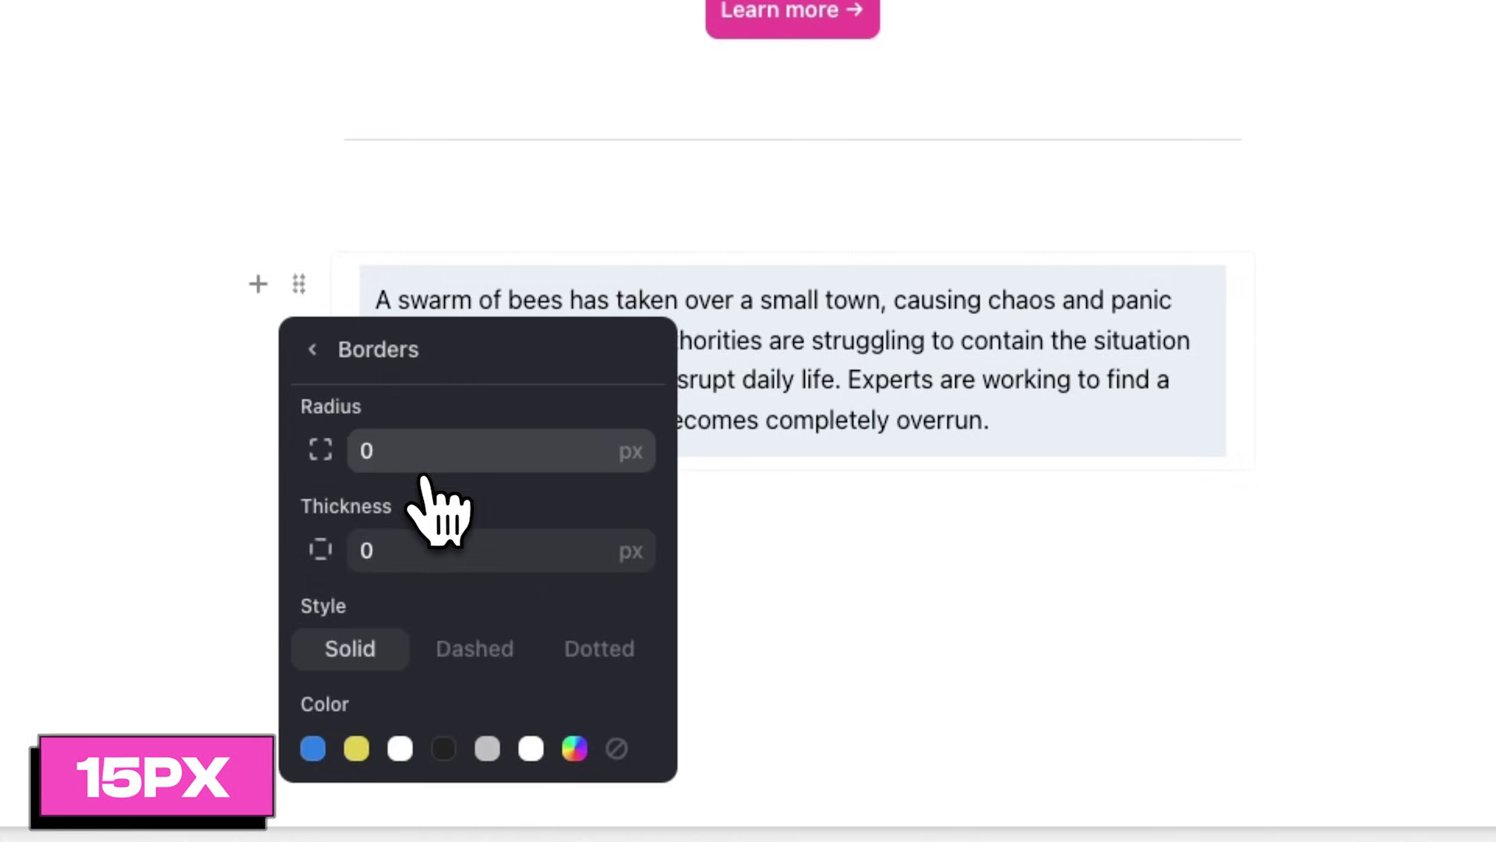
{"action": "key", "text": "Tab"}
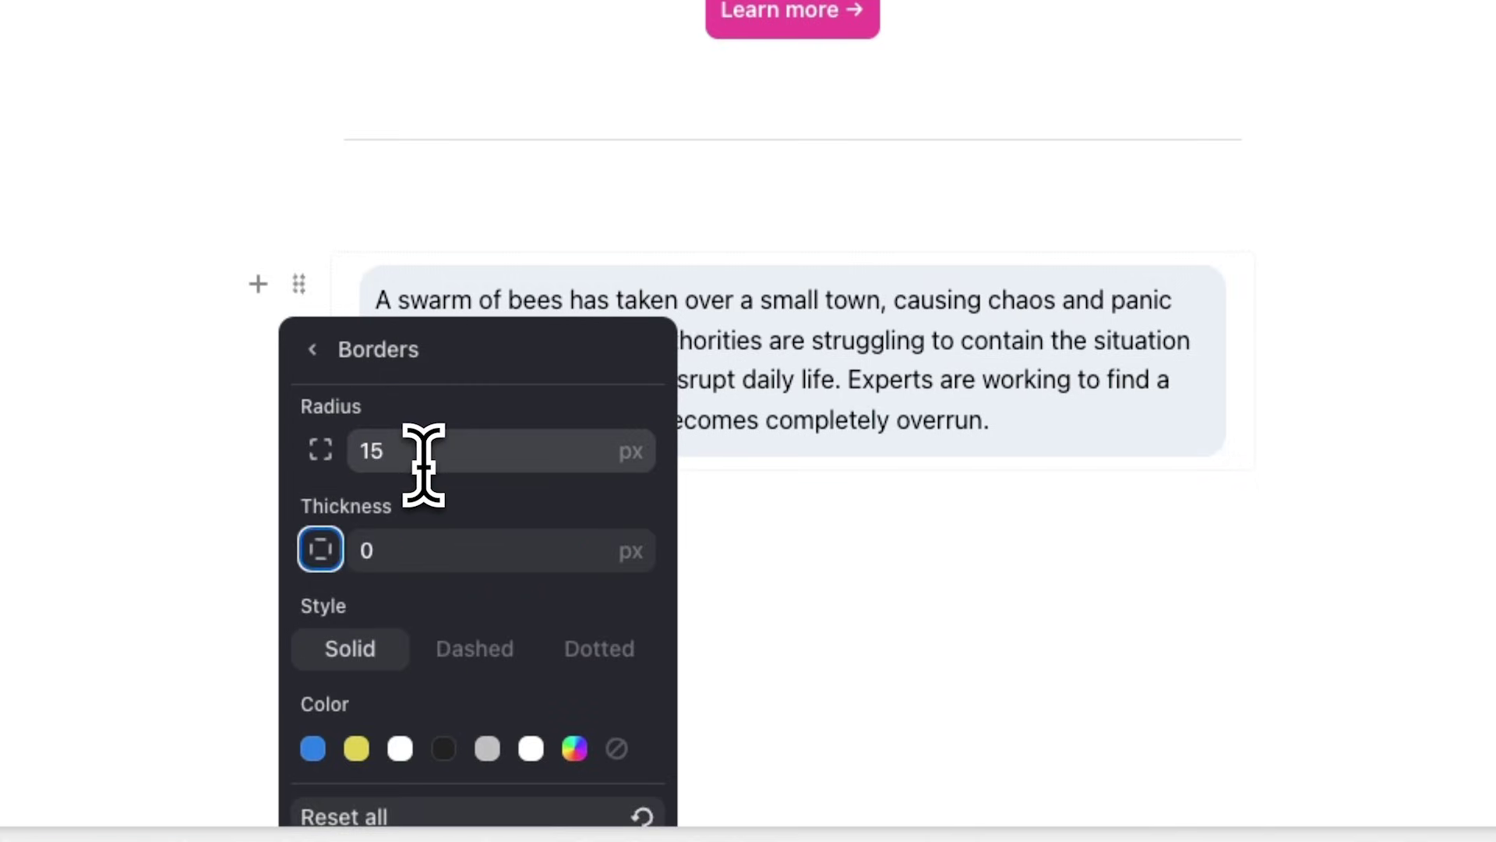
{"action": "key", "text": "shift+Tab"}
{"action": "key", "text": "Tab"}
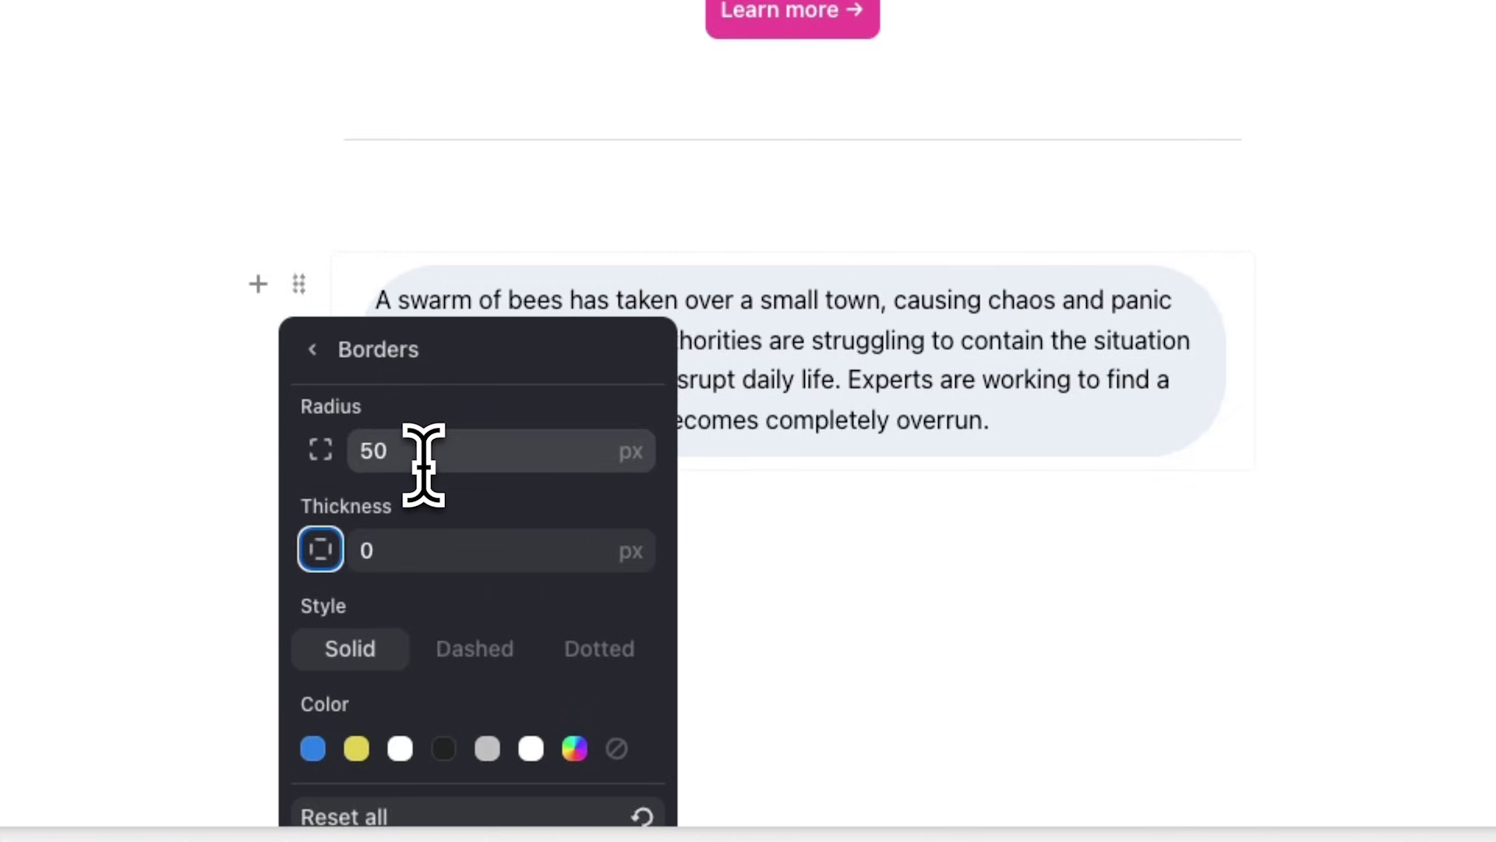
{"action": "left_click", "coordinate": [406, 550]}
{"action": "scroll", "coordinate": [456, 721], "scroll_direction": "down", "scroll_amount": 1}
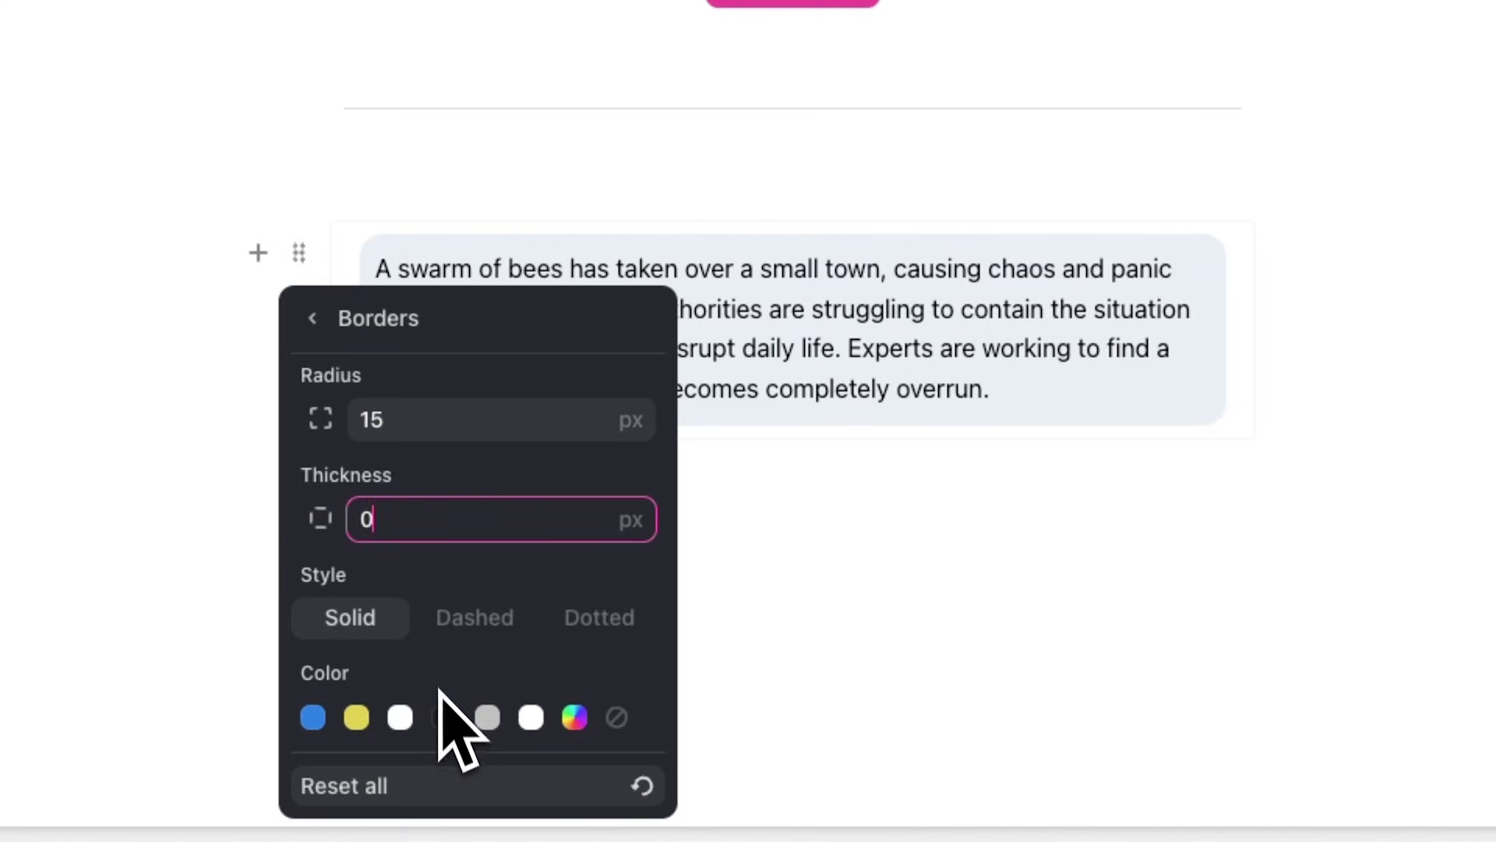
Give the bee swarm section a solid blue border 0.5 px thick
{"action": "key", "text": "Tab"}
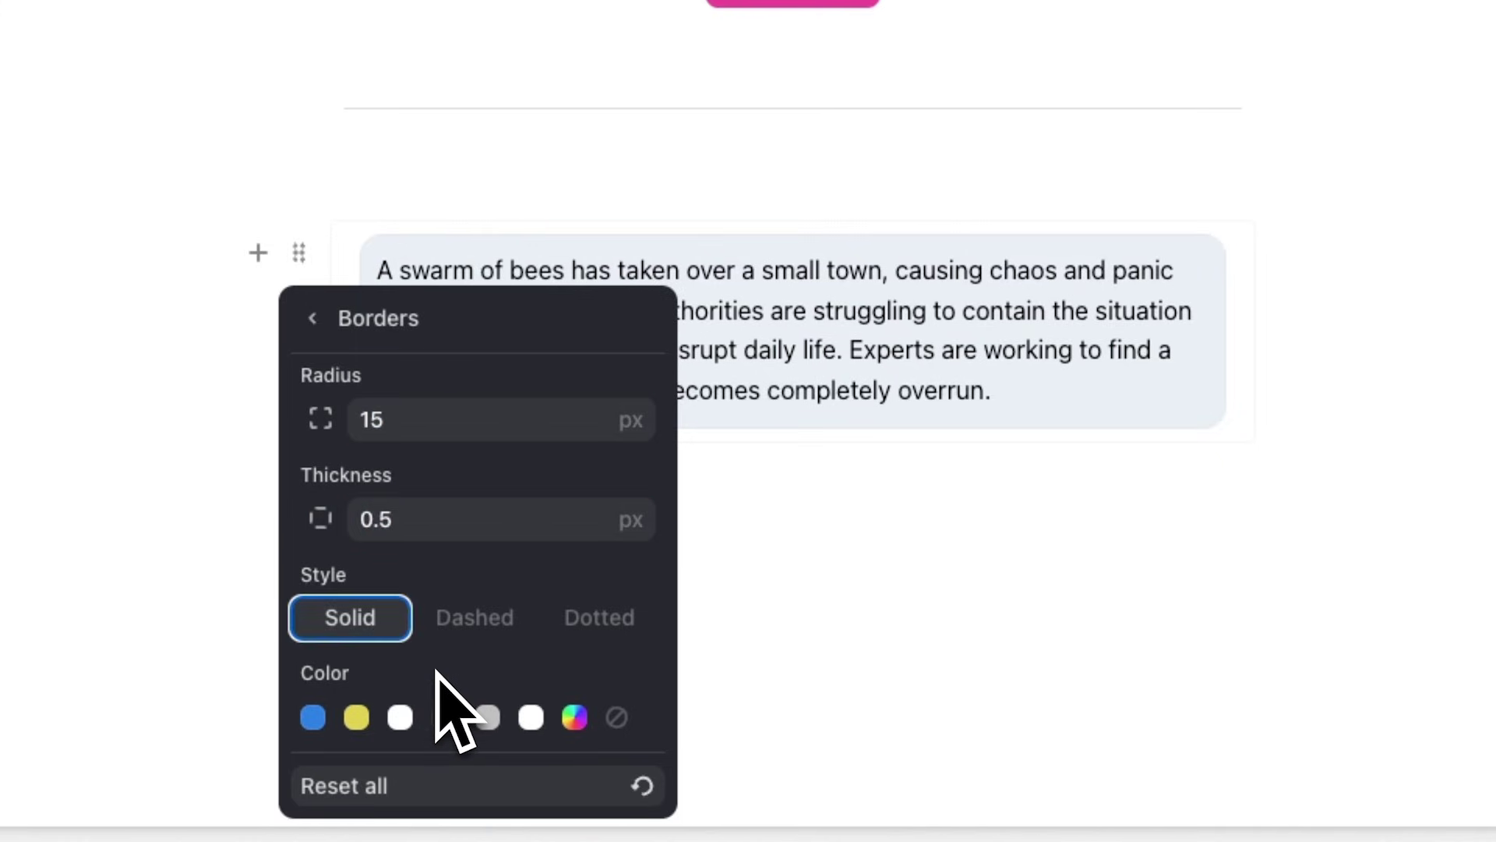
{"action": "left_click", "coordinate": [314, 717]}
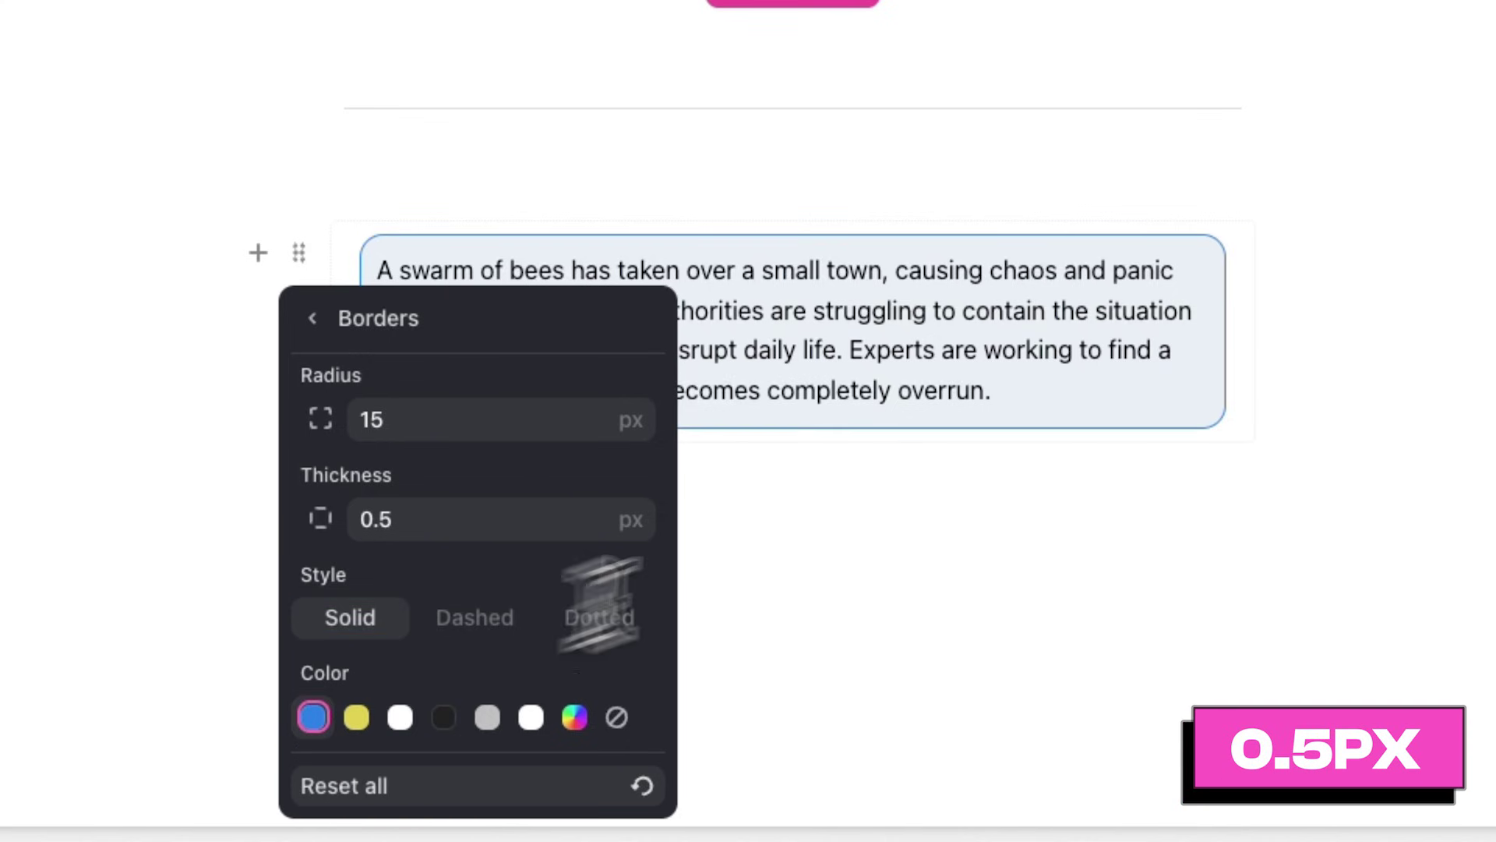
{"action": "left_click", "coordinate": [980, 503]}
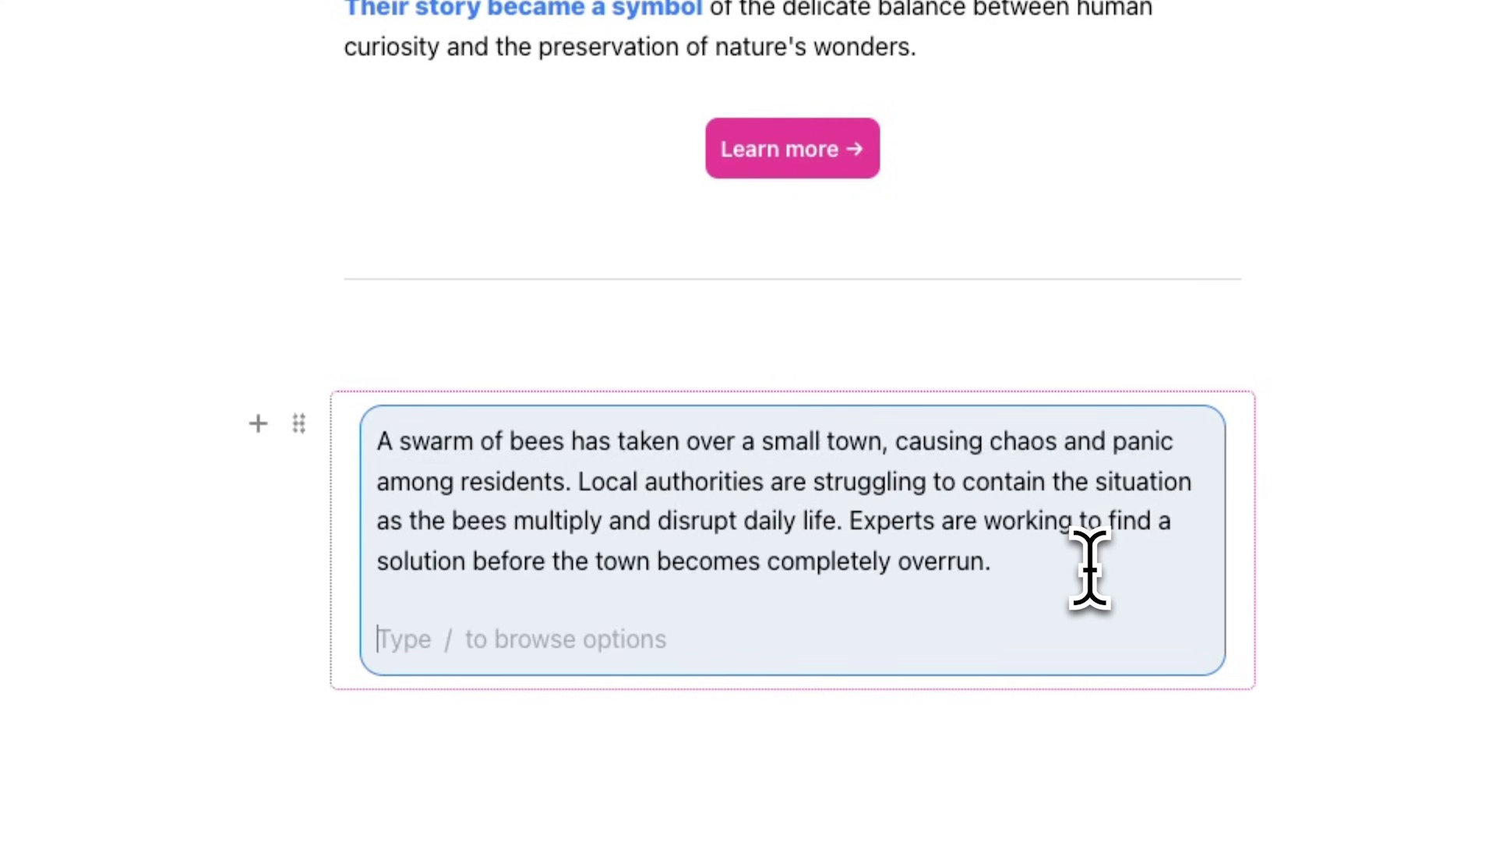
Insert a two-column block below the bee swarm paragraph inside the section and copy that paragraph into the second column
{"action": "type", "text": "/col"}
{"action": "key", "text": "Return"}
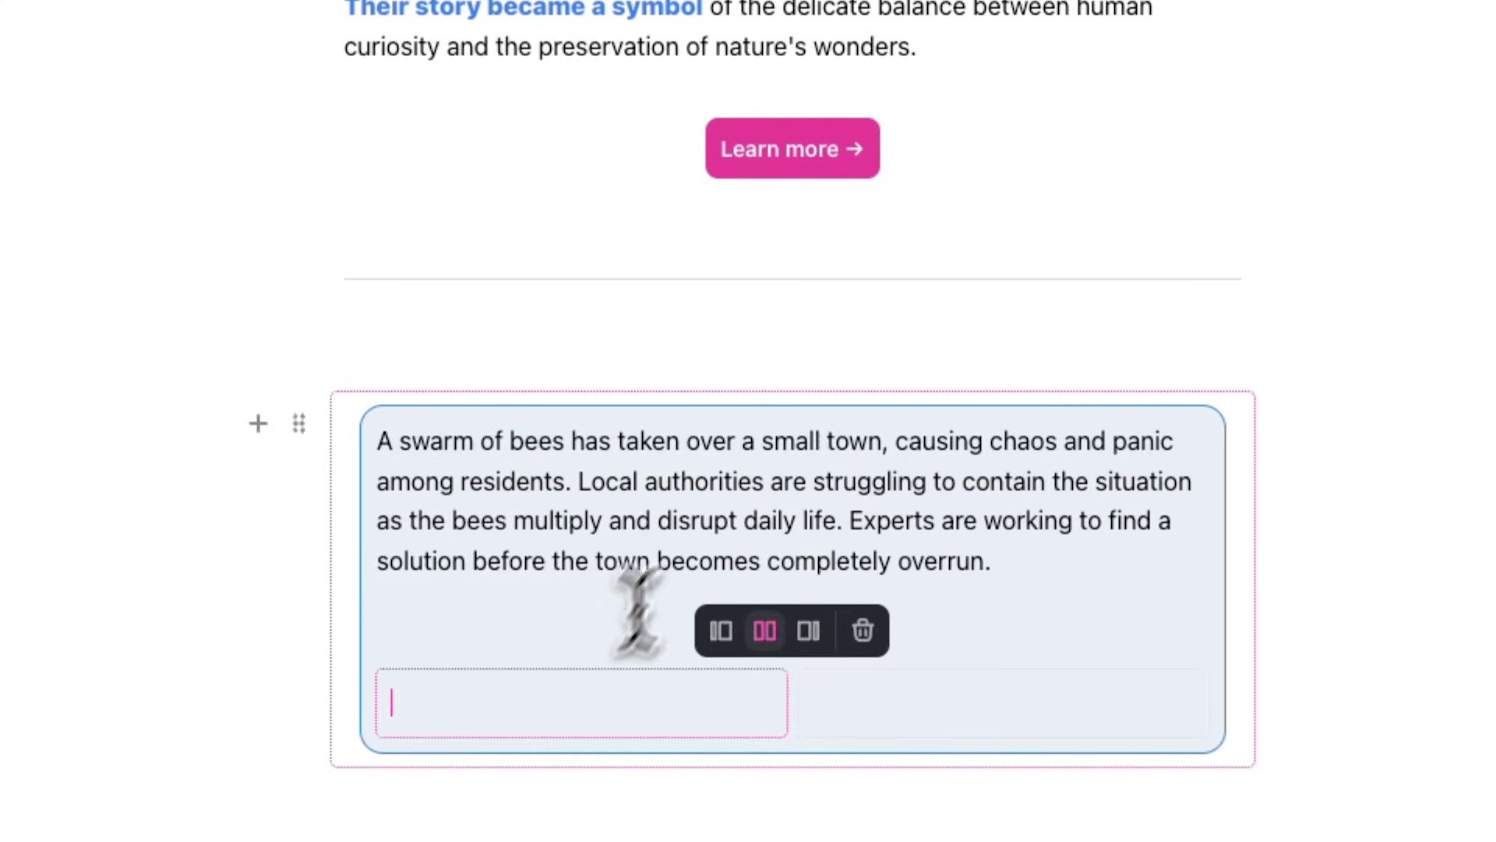
{"action": "triple_click", "coordinate": [725, 494]}
{"action": "key", "text": "ctrl+c"}
{"action": "left_click", "coordinate": [1003, 708]}
{"action": "key", "text": "ctrl+v"}
{"action": "scroll", "coordinate": [651, 643], "scroll_direction": "down", "scroll_amount": 3}
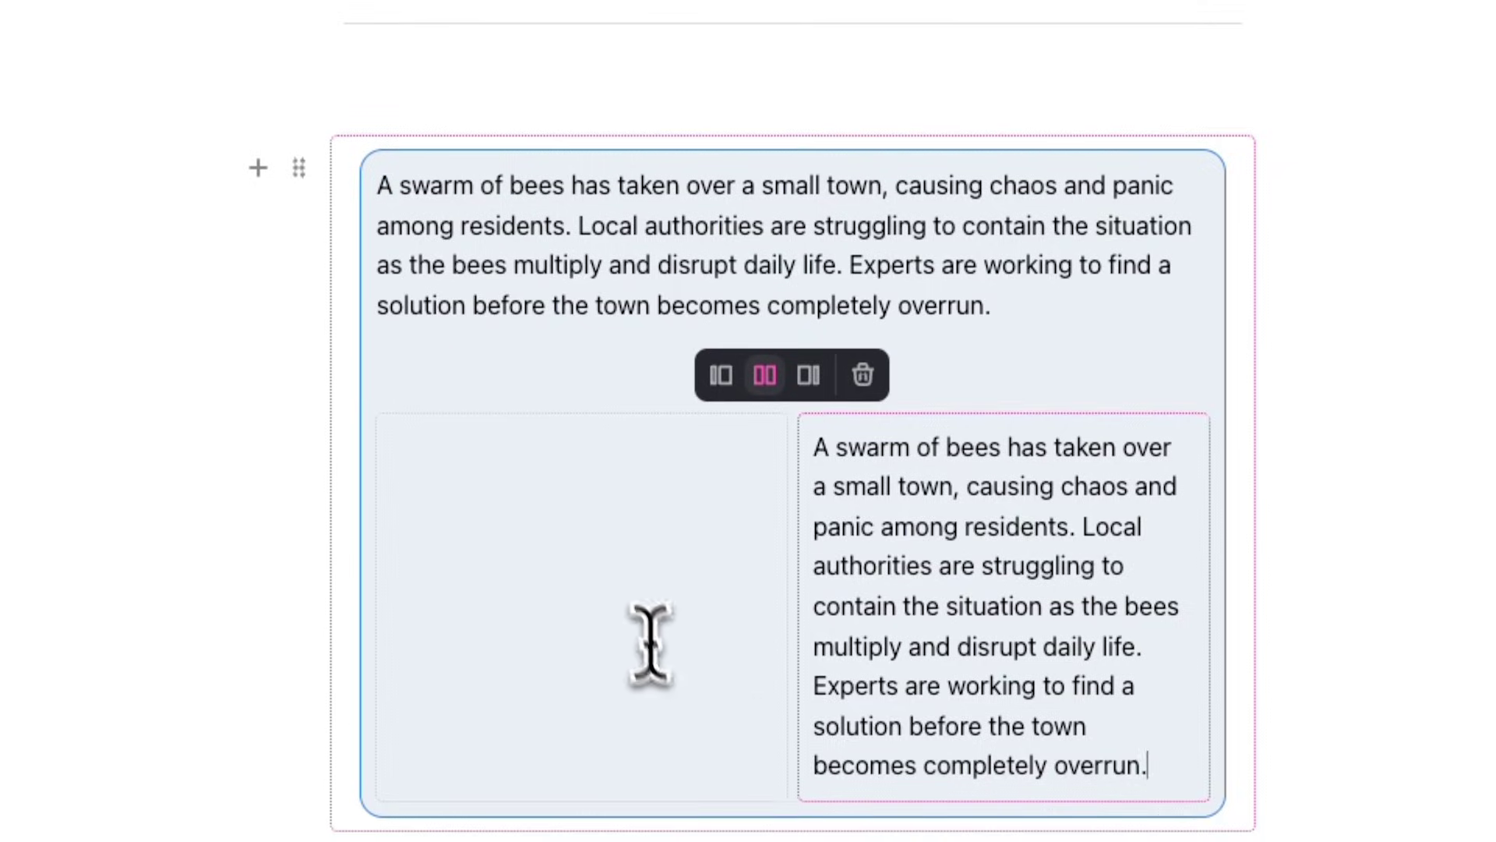
Add an image from the library to the empty first column and try the uneven column width layouts
{"action": "left_click", "coordinate": [628, 585]}
{"action": "type", "text": "/im"}
{"action": "key", "text": "Return"}
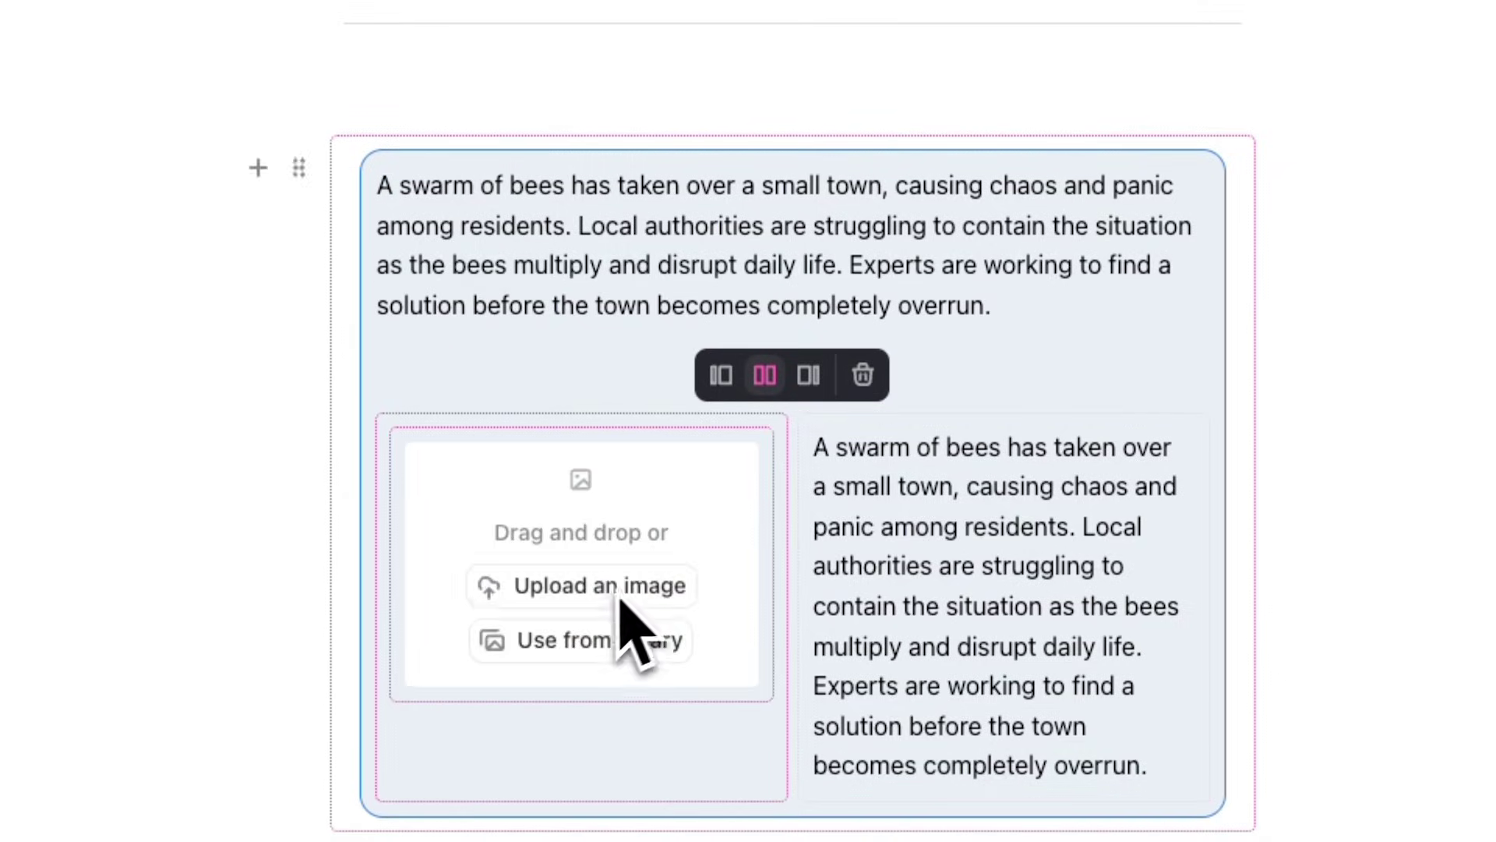
{"action": "left_click", "coordinate": [594, 648]}
{"action": "left_click", "coordinate": [966, 15]}
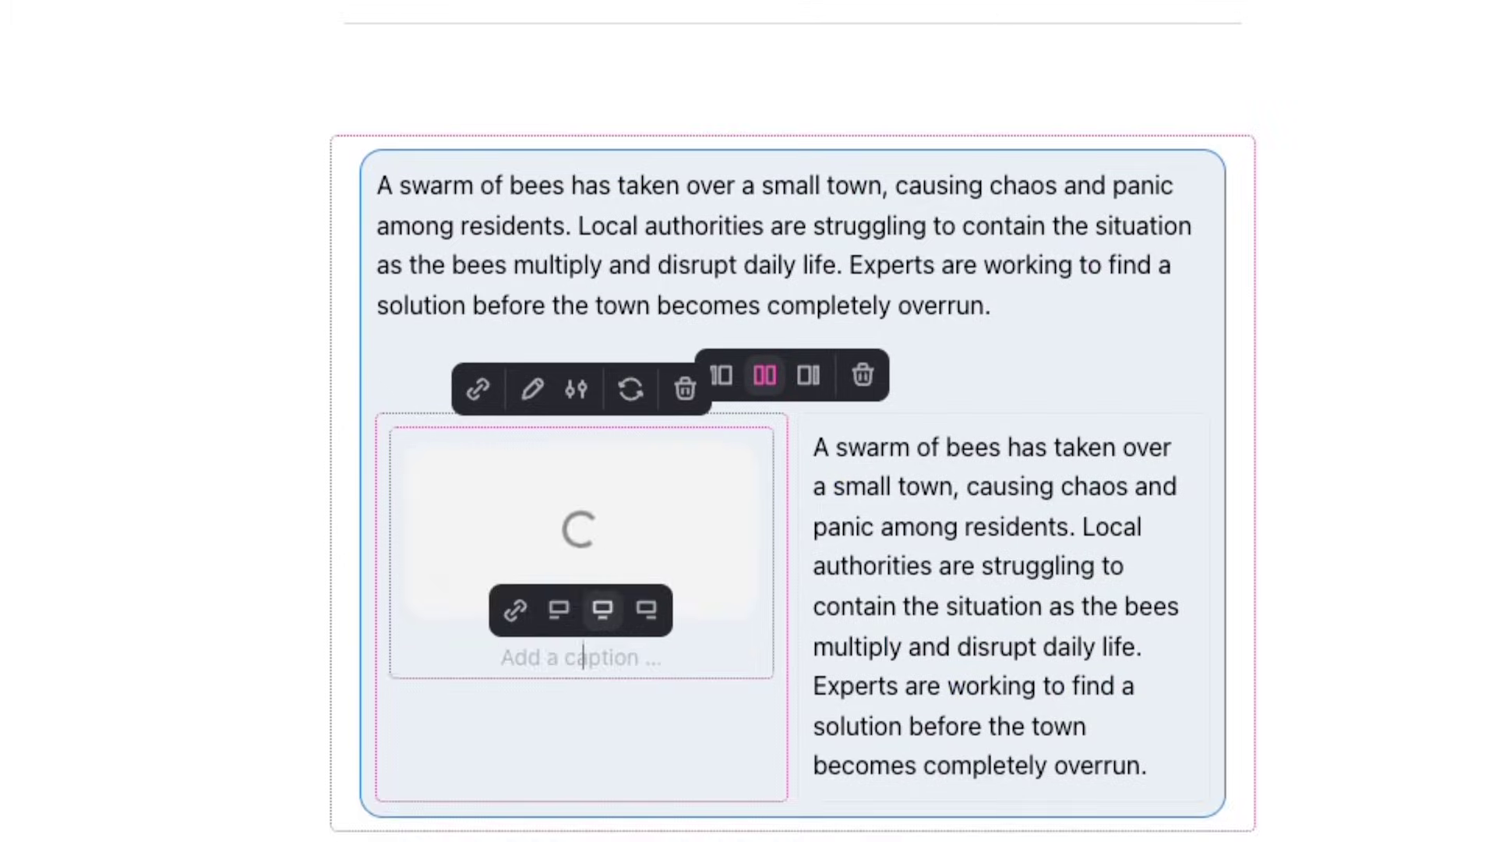
{"action": "left_click", "coordinate": [721, 257]}
{"action": "left_click", "coordinate": [808, 255]}
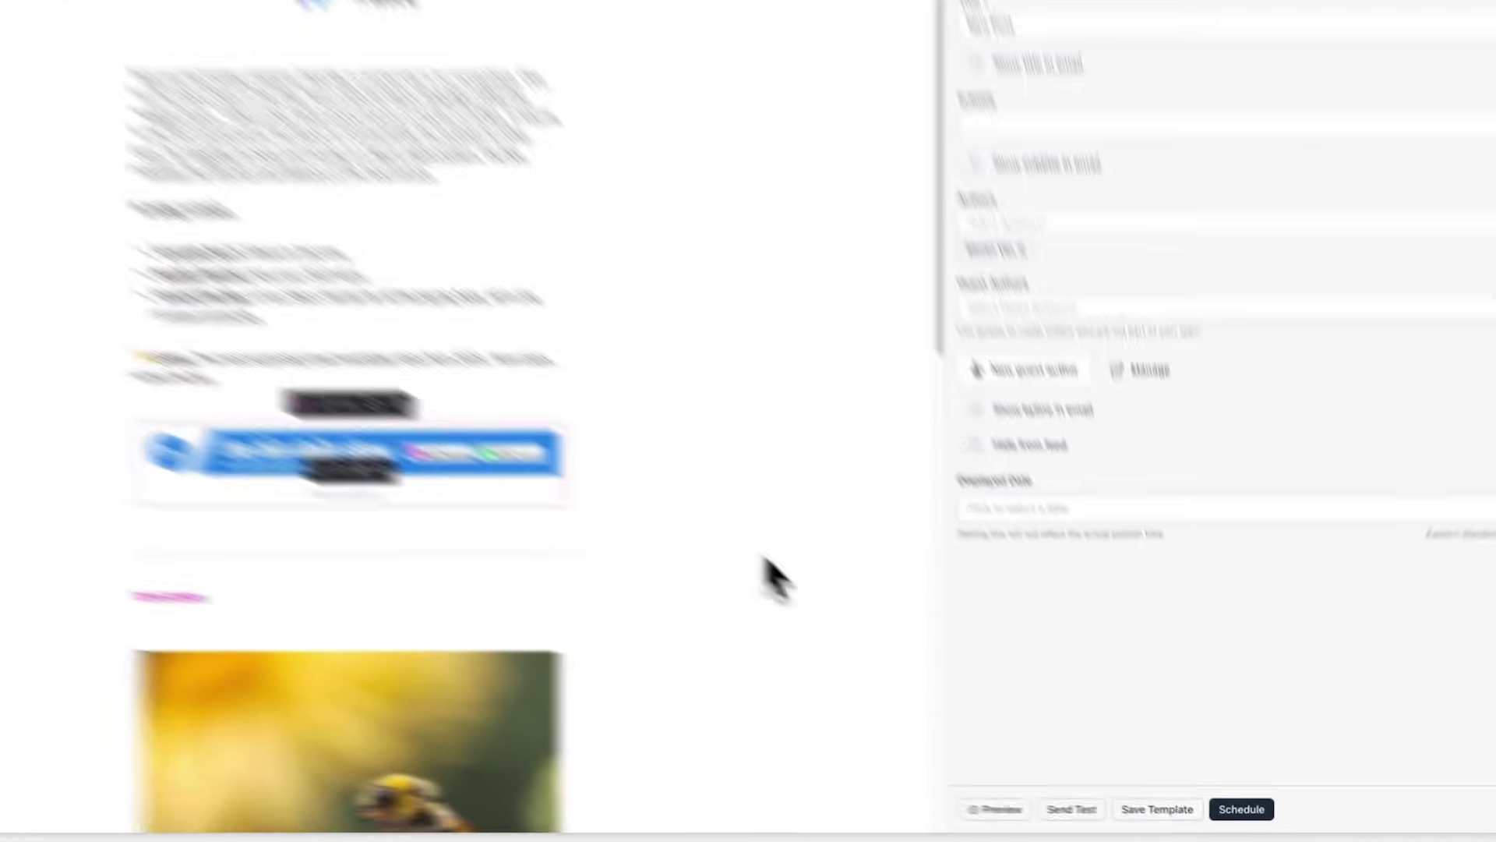
Save the post as a template named "The Hustle", choosing to view it, and start a new draft using a custom template
{"action": "left_click", "coordinate": [1087, 787]}
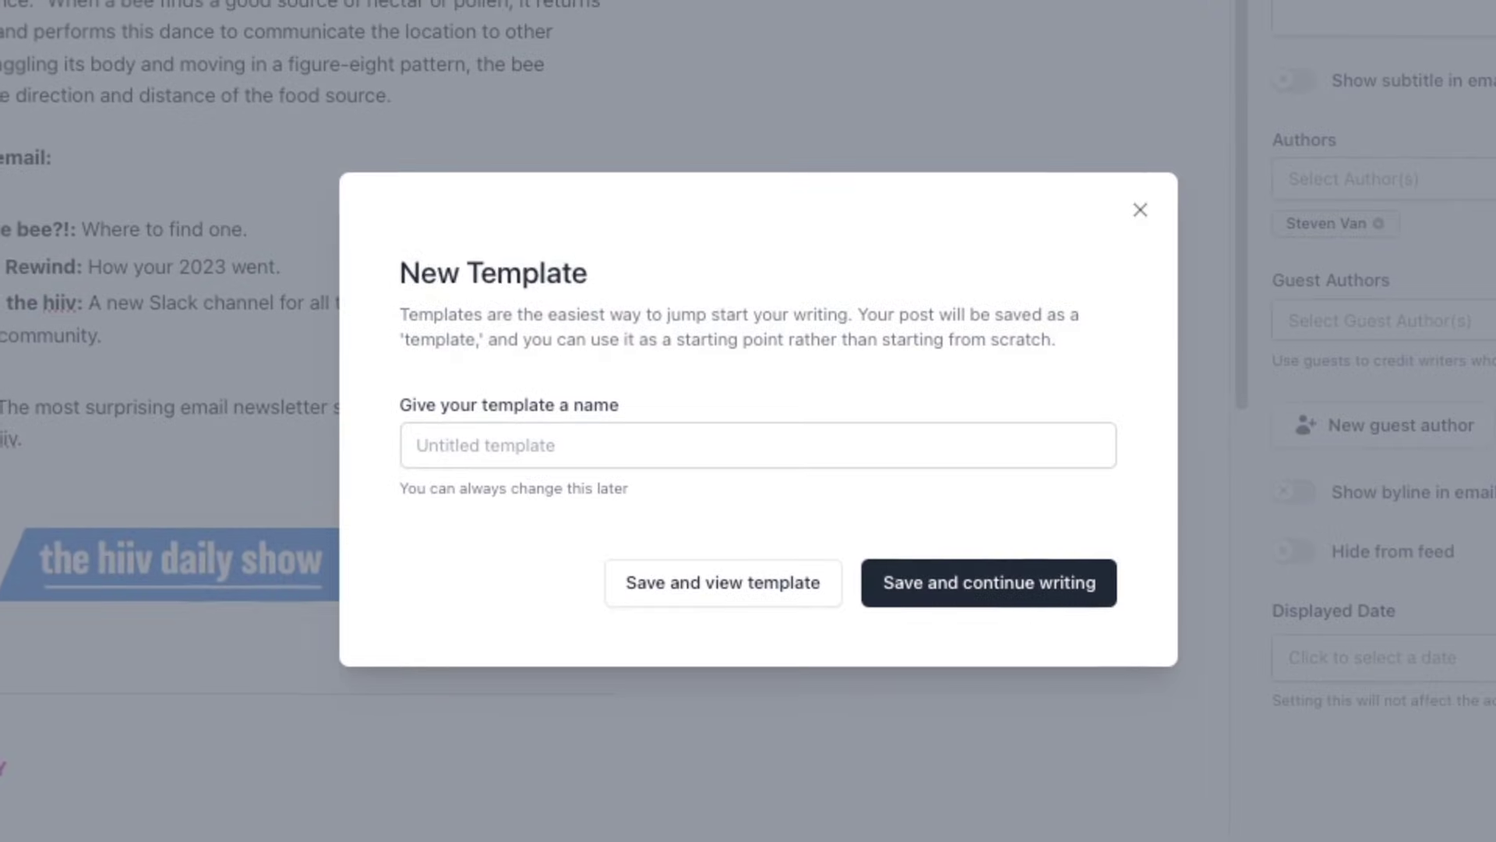
{"action": "type", "text": "The Hustle"}
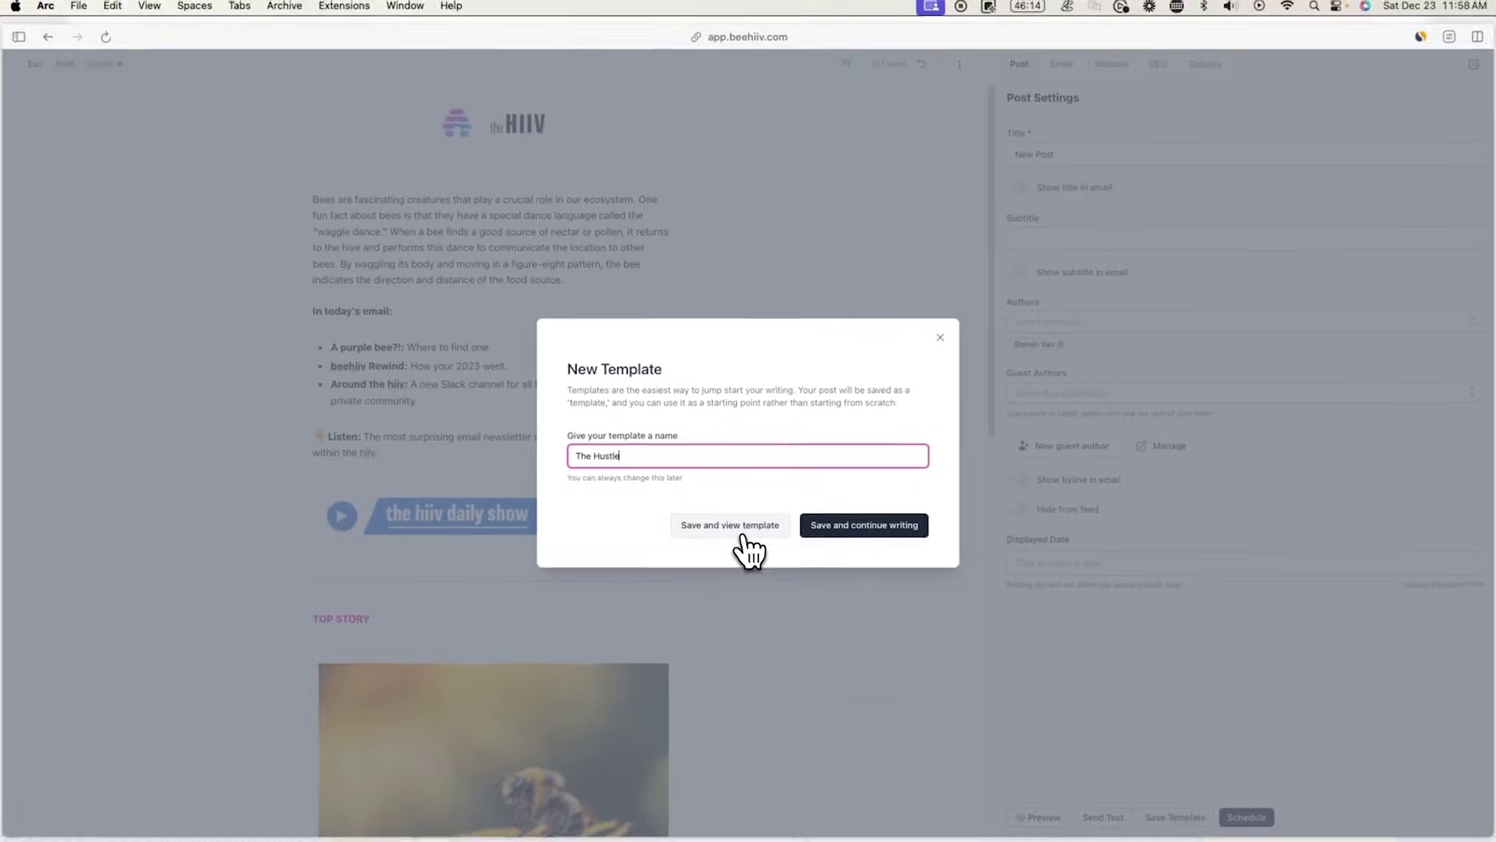
{"action": "left_click", "coordinate": [729, 588]}
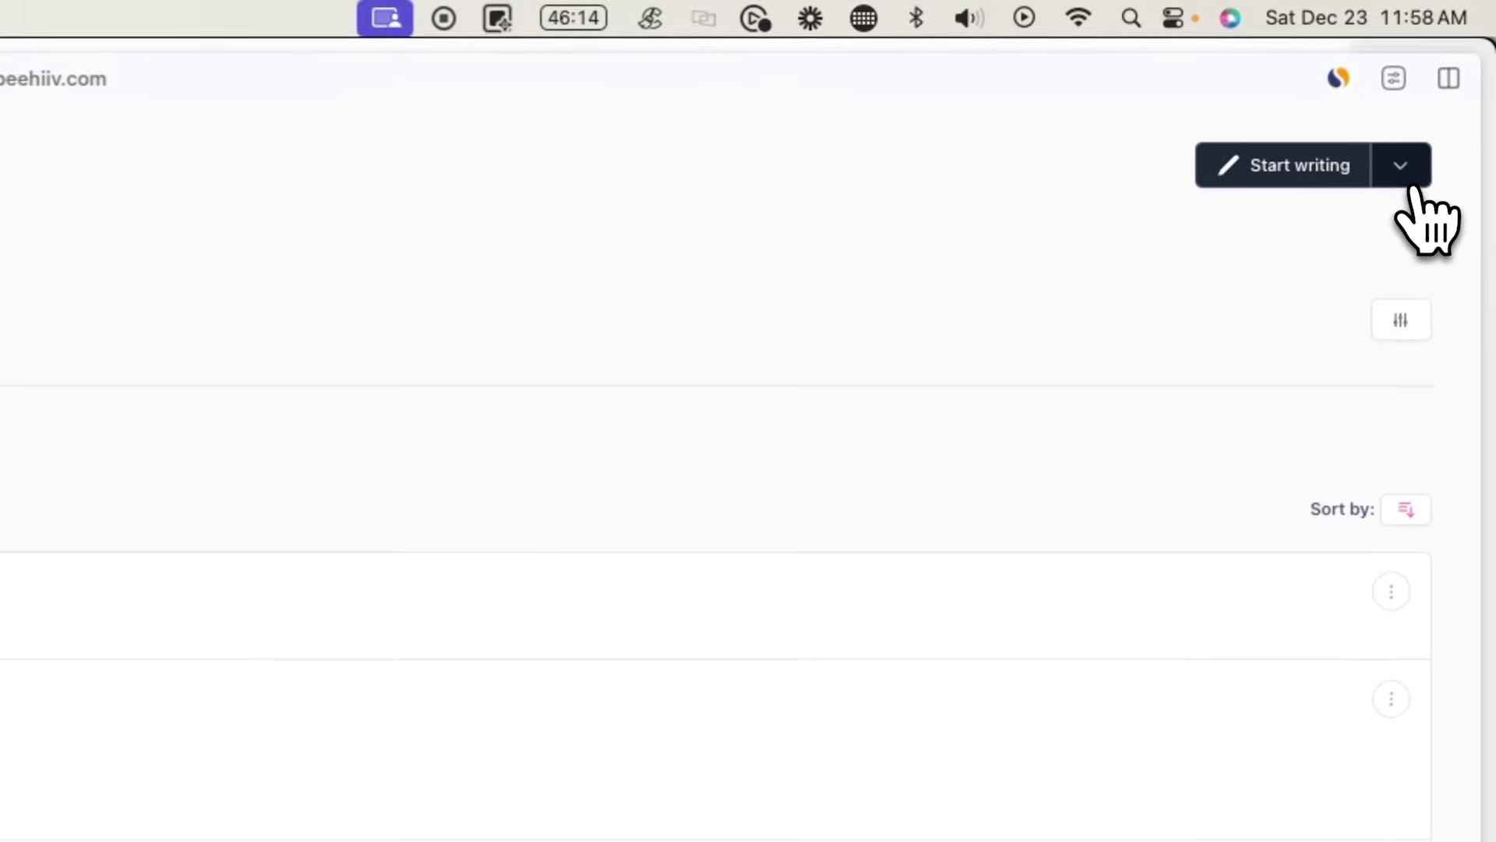
{"action": "left_click", "coordinate": [1419, 139]}
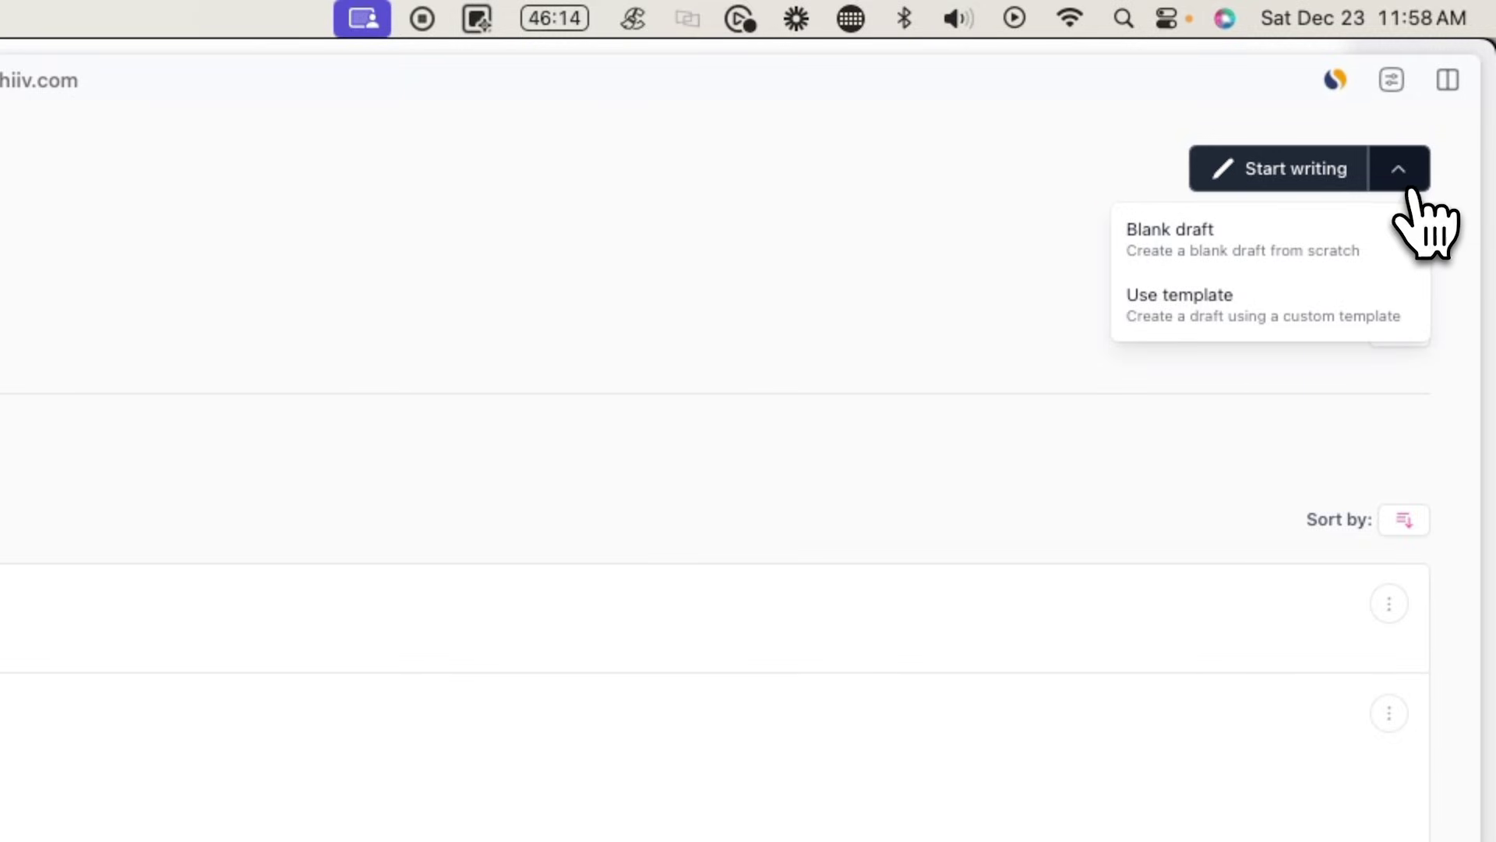
{"action": "left_click", "coordinate": [1349, 308]}
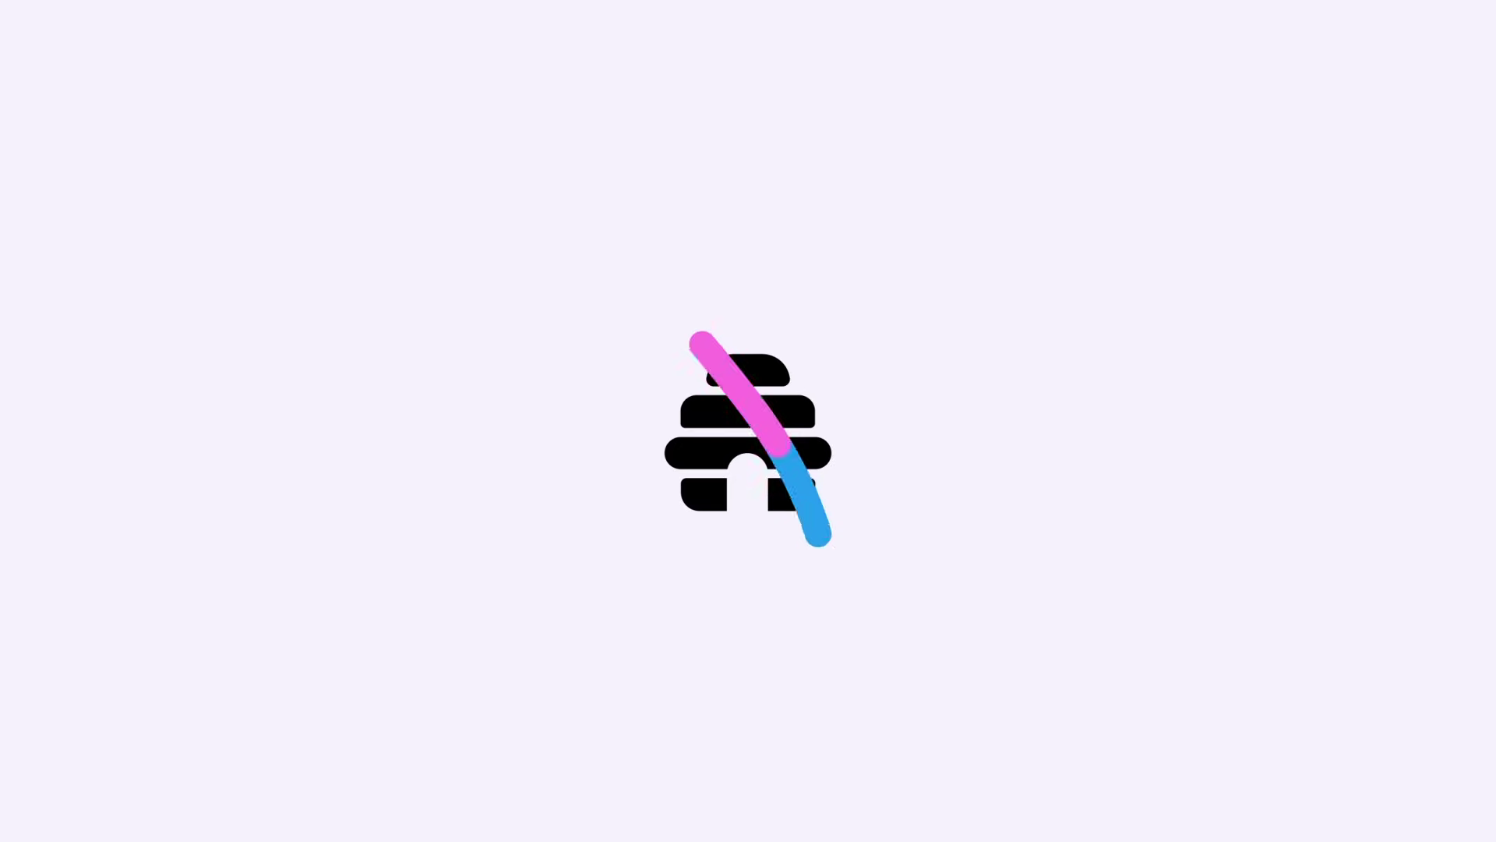